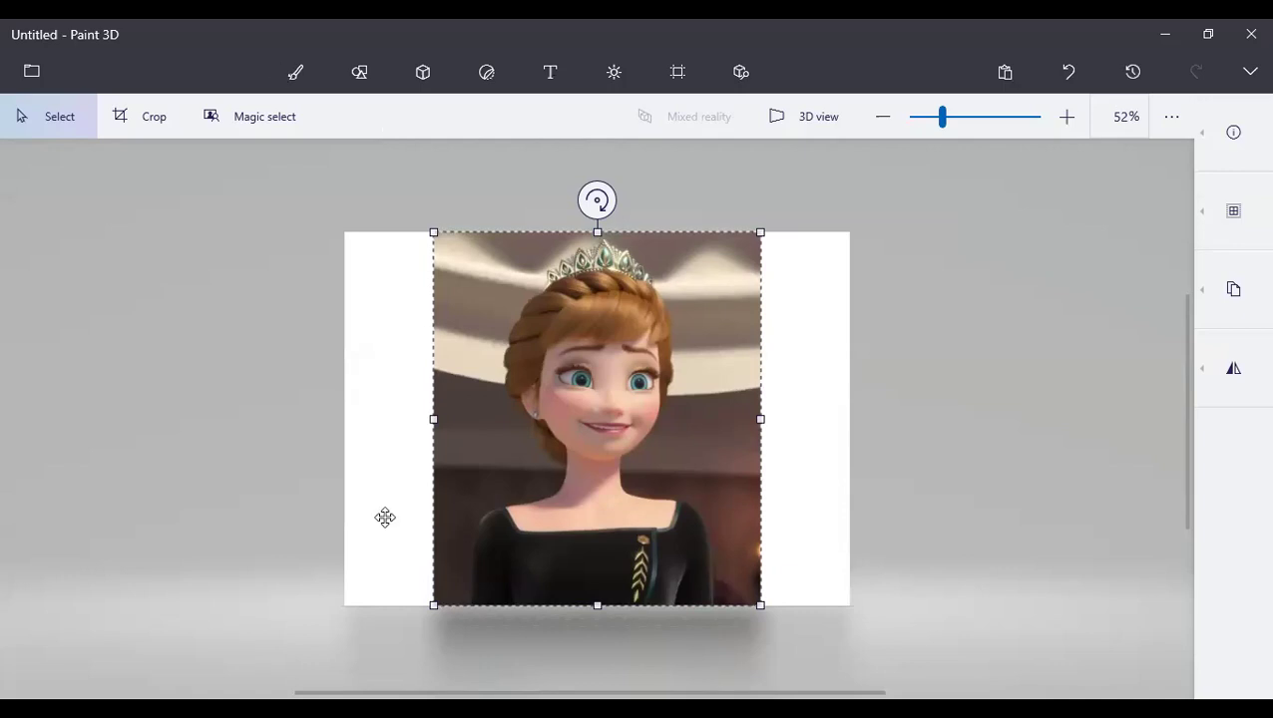
Step: Try to recolor the iris of the picture's left eye blue with solid marker brush strokes
left_click(361, 70)
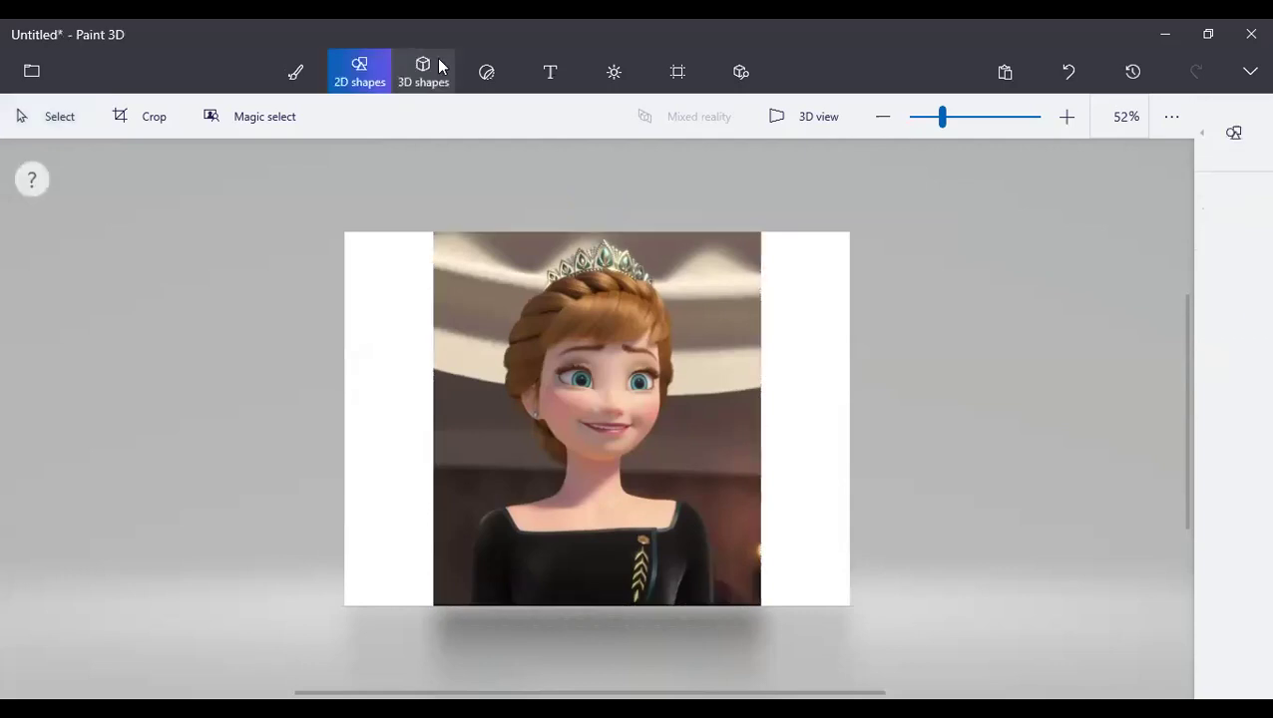
left_click(300, 68)
scroll(533, 407, "up", 8)
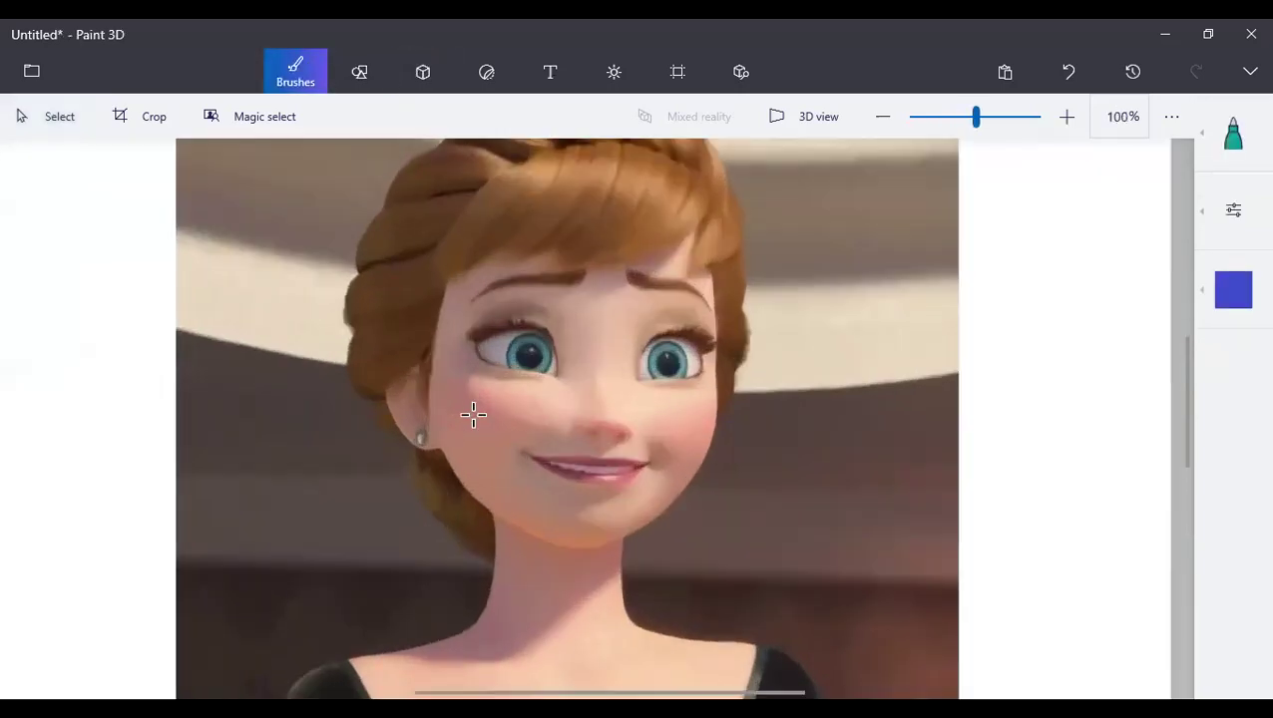
scroll(543, 302, "up", 3)
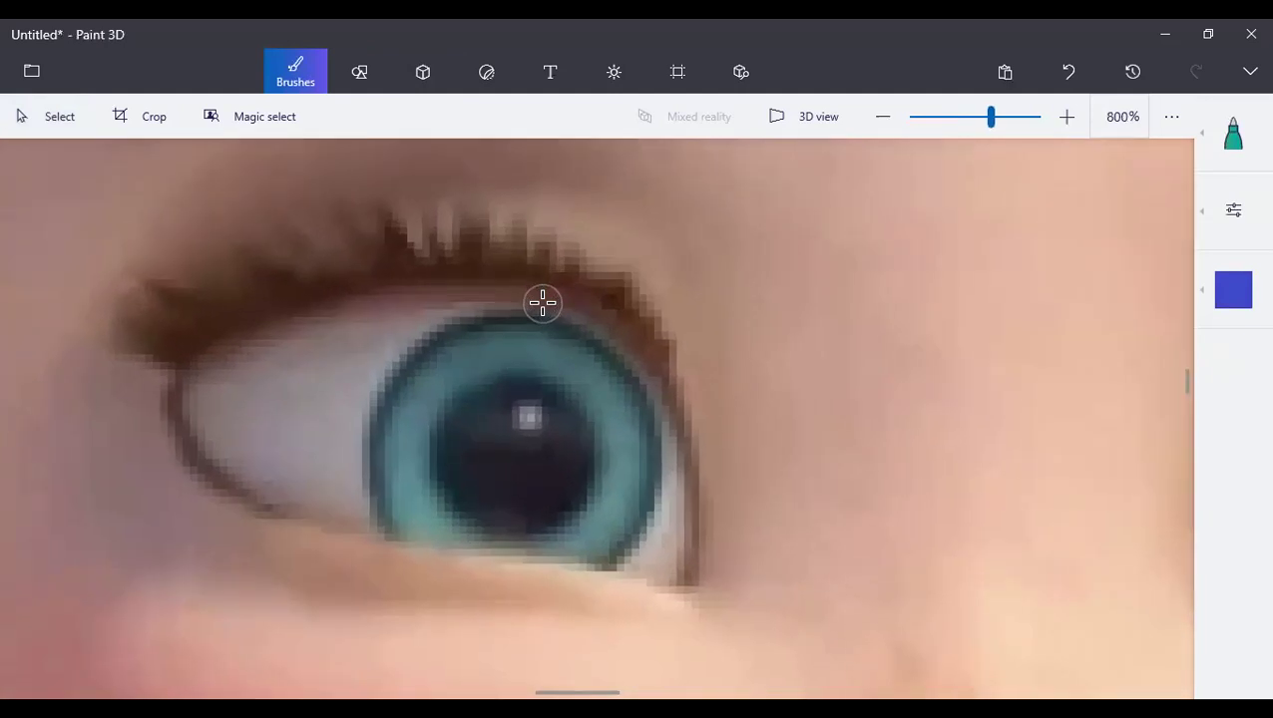
mouse_move(554, 343)
left_mouse_down()
mouse_move(457, 351)
mouse_move(427, 401)
mouse_move(417, 447)
mouse_move(448, 534)
left_mouse_up()
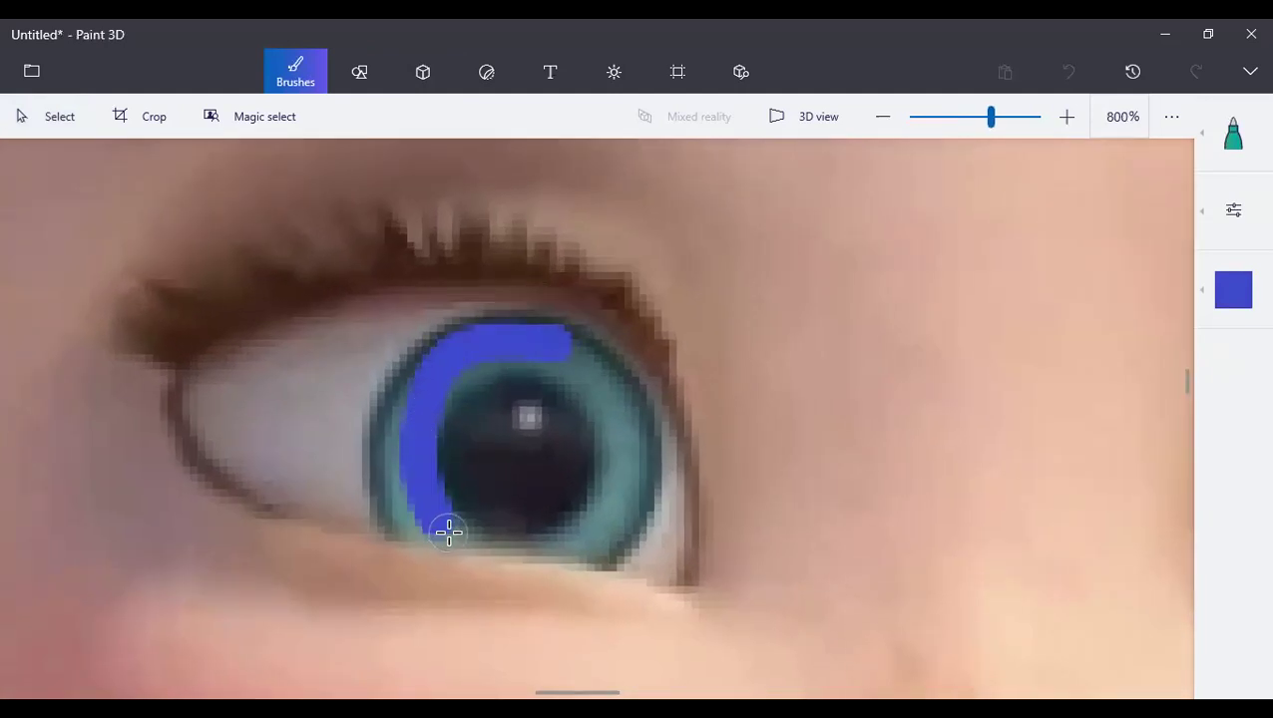
mouse_move(396, 470)
left_mouse_down()
mouse_move(409, 379)
mouse_move(467, 351)
left_mouse_up()
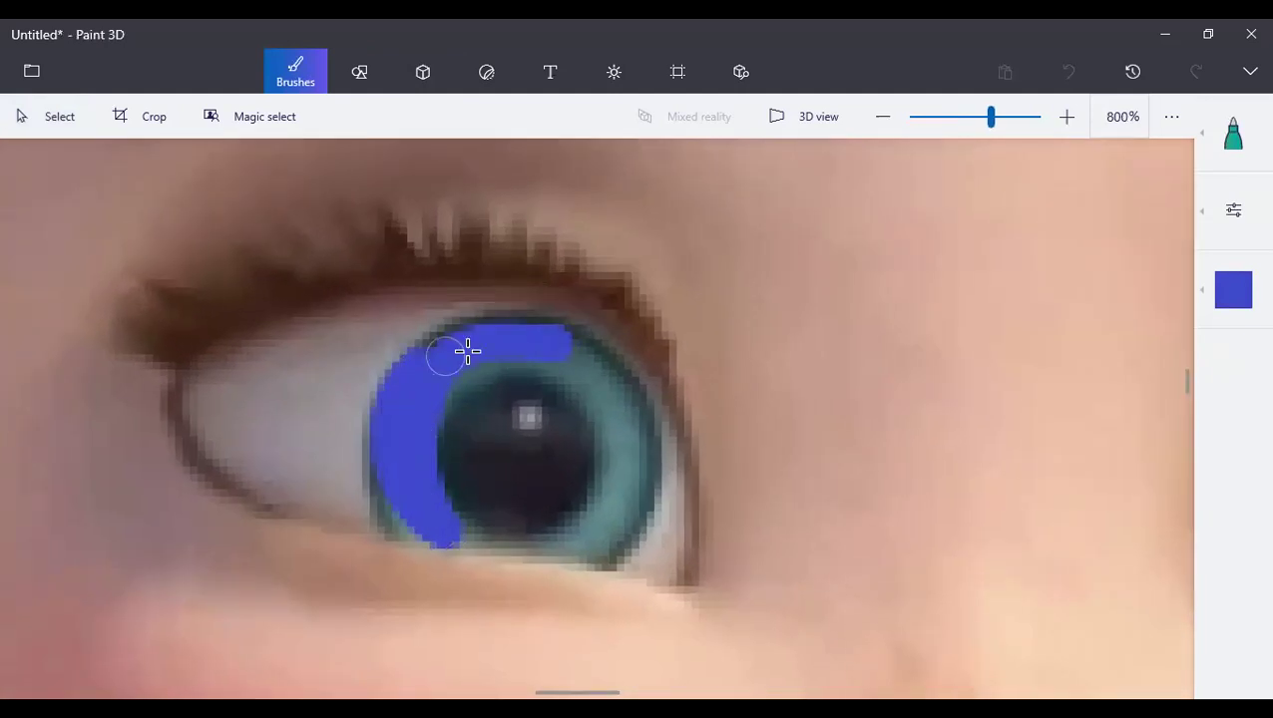
mouse_move(635, 454)
left_mouse_down()
mouse_move(608, 519)
mouse_move(575, 537)
mouse_move(615, 515)
left_mouse_up()
mouse_move(618, 470)
left_mouse_down()
mouse_move(597, 394)
mouse_move(546, 367)
mouse_move(464, 390)
left_mouse_up()
scroll(667, 386, "down", 10)
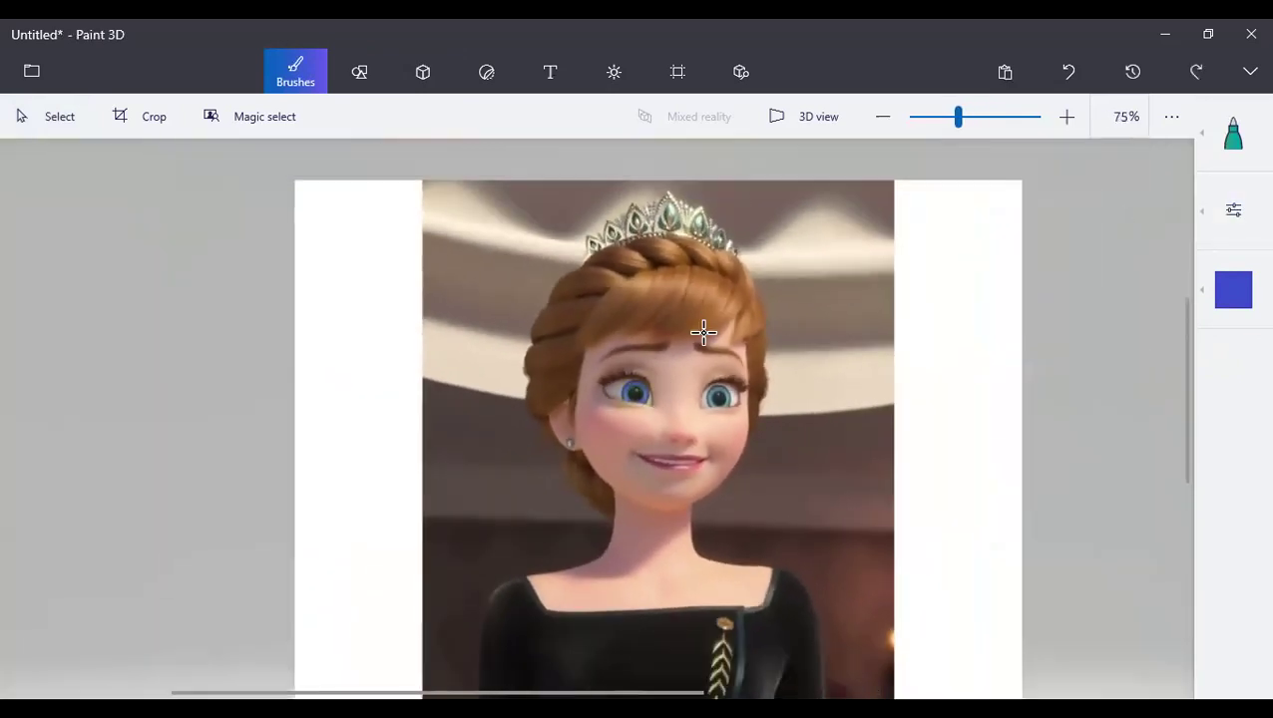
Step: Try to spray the left eye's iris blue using the spray can at 45 px thickness, and undo the spray
scroll(638, 434, "up", 5)
scroll(628, 381, "up", 7)
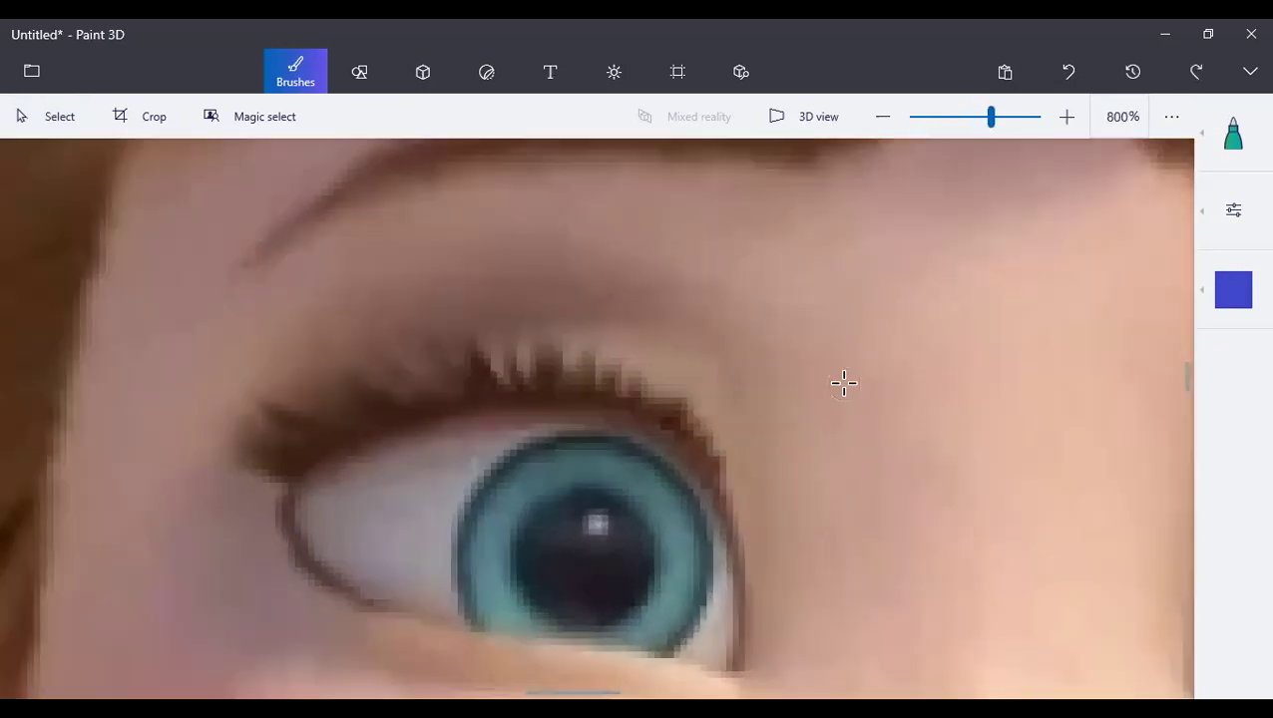
left_click(1235, 147)
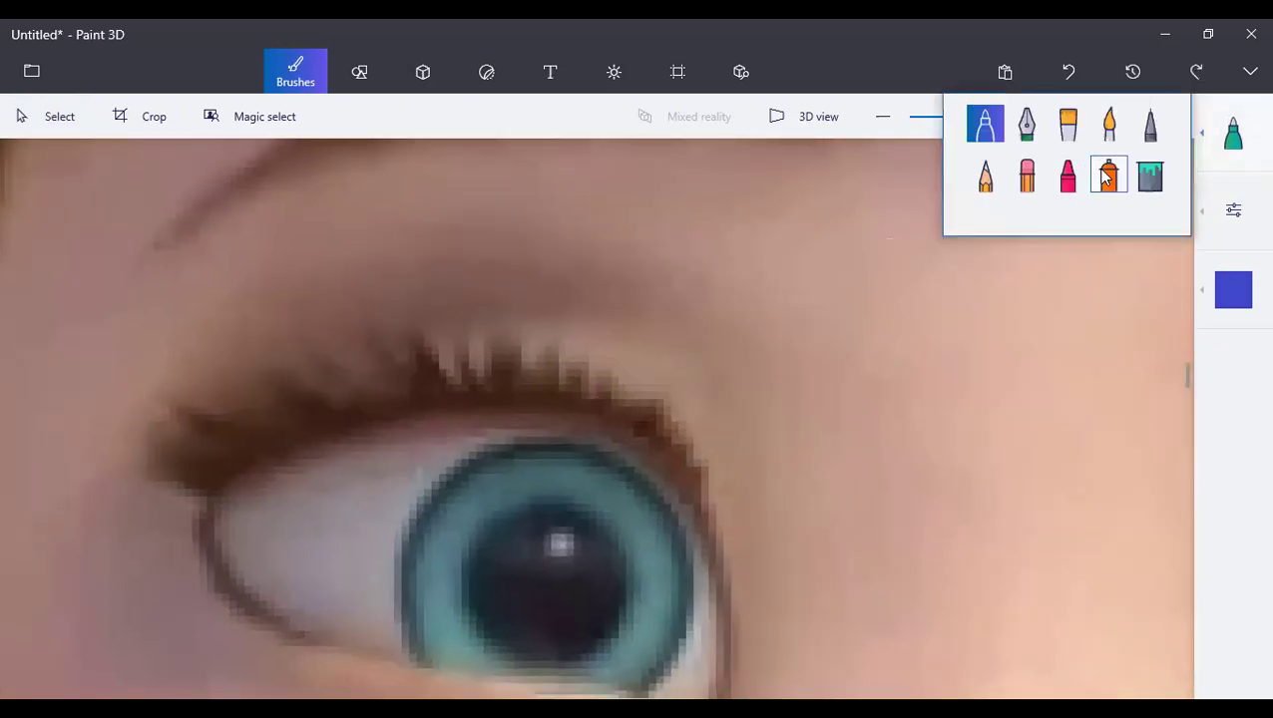
left_click(1108, 174)
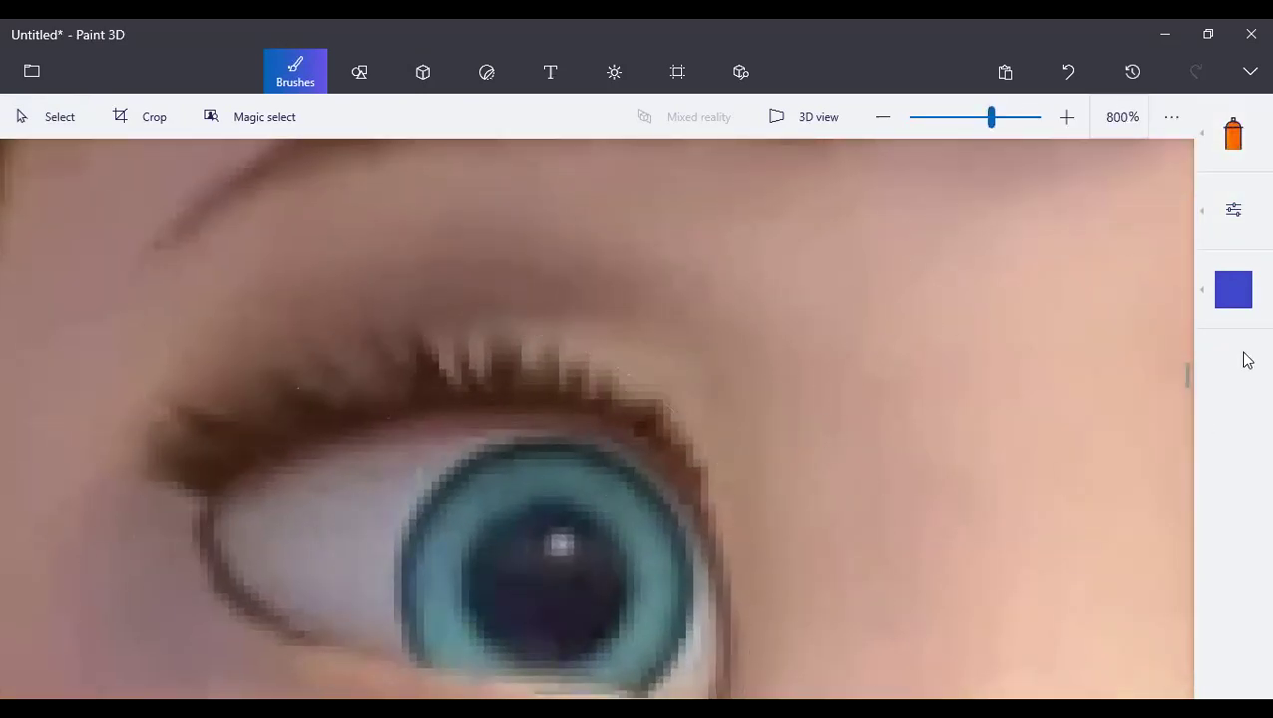
left_click(1233, 209)
left_click_drag(999, 233, 984, 238)
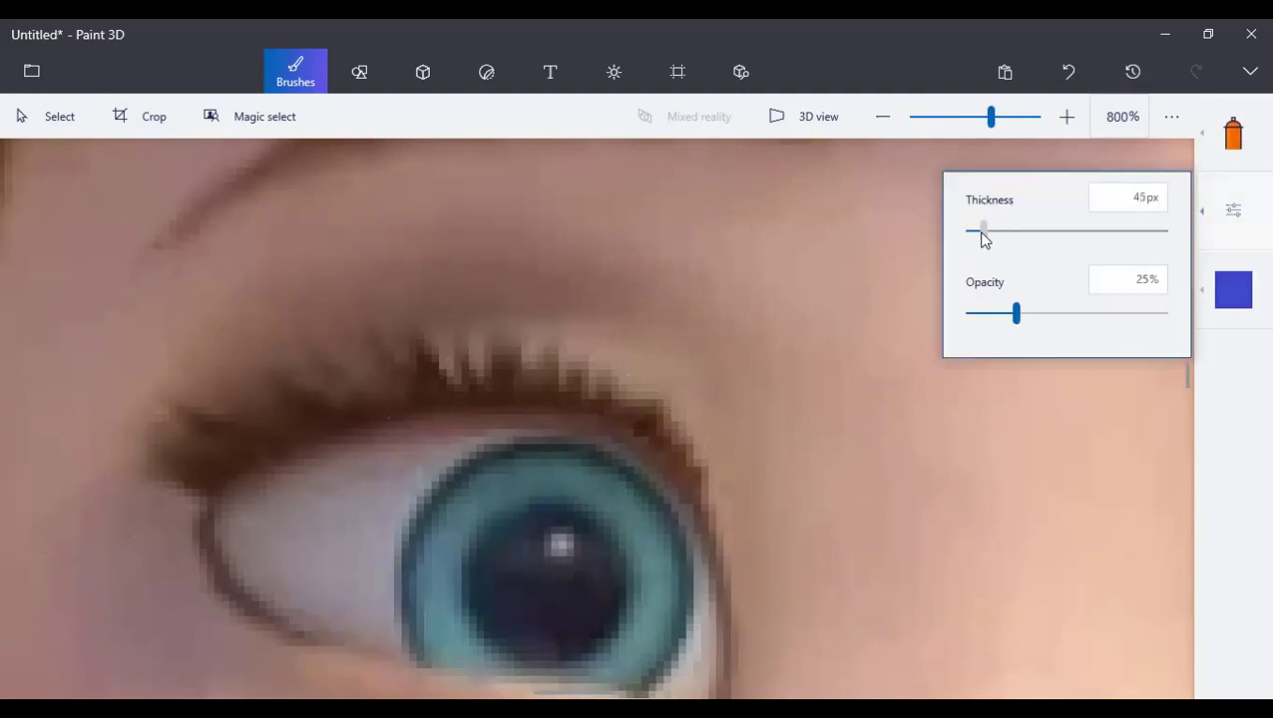
mouse_move(483, 597)
left_mouse_down()
mouse_move(483, 505)
mouse_move(580, 518)
mouse_move(624, 587)
left_mouse_up()
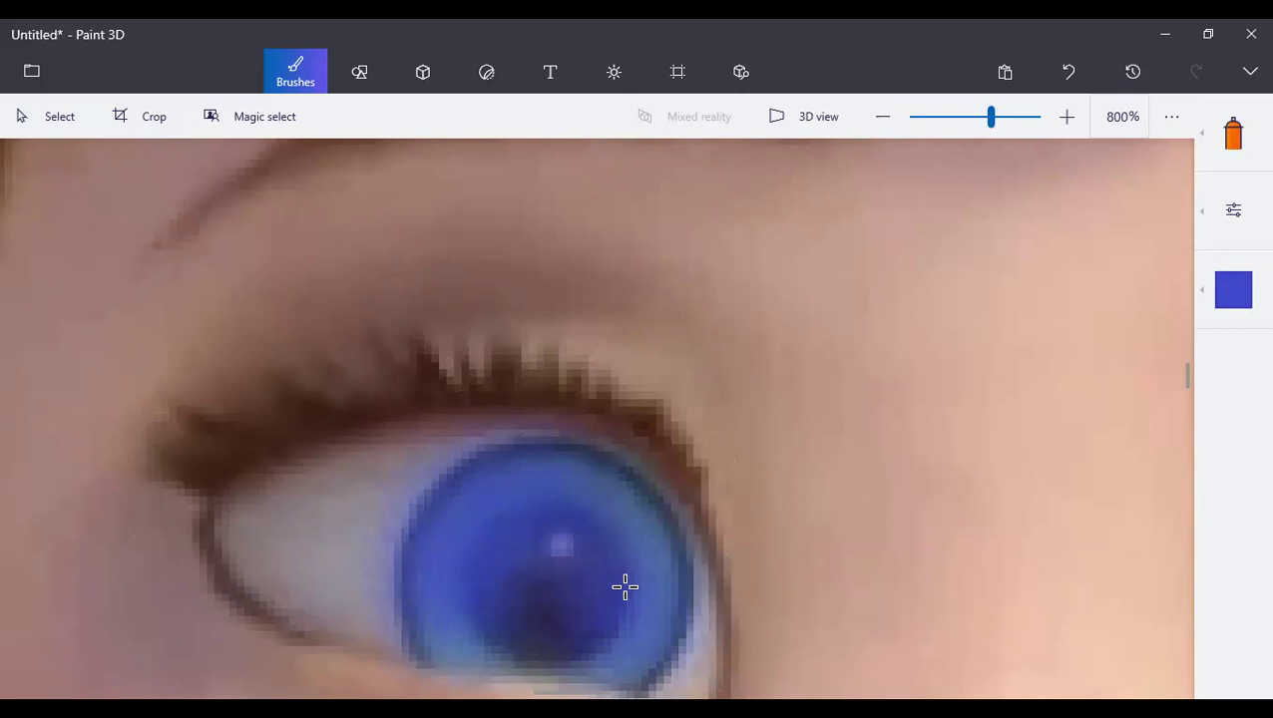
key("ctrl+z")
Step: Reduce the spray can's thickness and try spraying the left eye's iris blue again
left_click(1233, 210)
left_click_drag(976, 235, 969, 235)
mouse_move(495, 593)
left_mouse_down()
mouse_move(462, 530)
mouse_move(613, 520)
mouse_move(648, 588)
left_mouse_up()
scroll(674, 443, "down", 5)
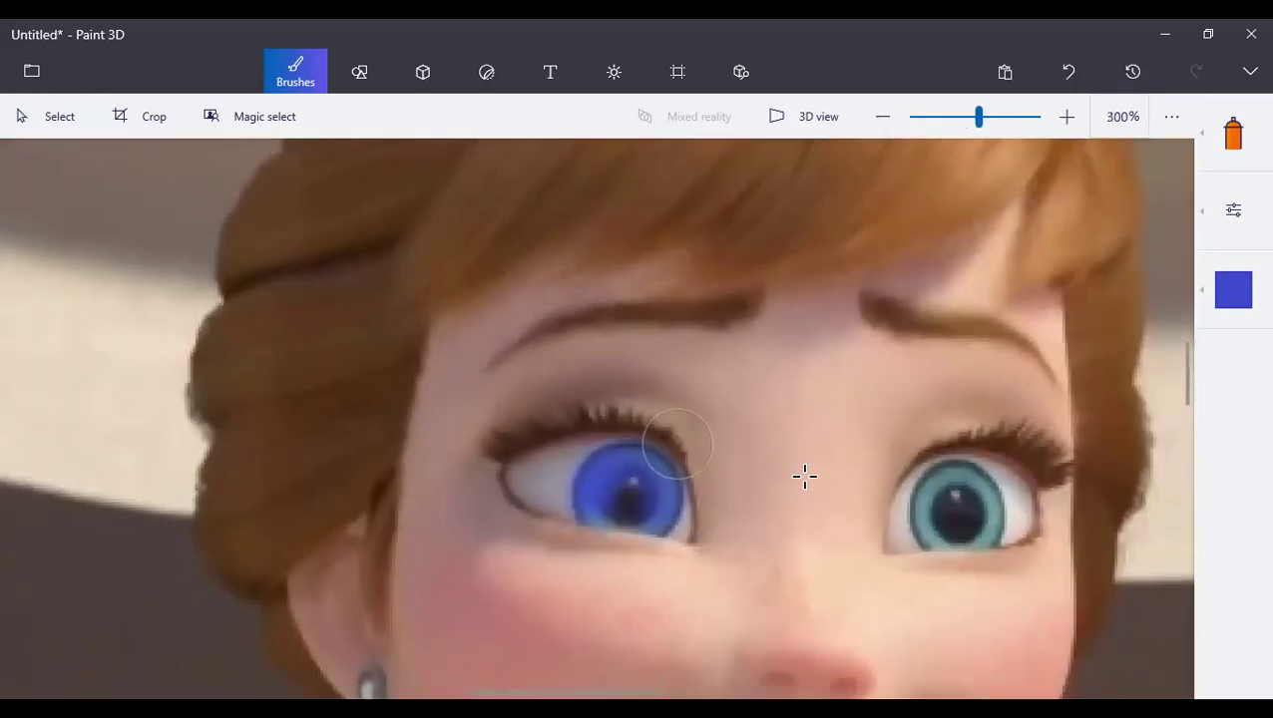
scroll(724, 473, "down", 5)
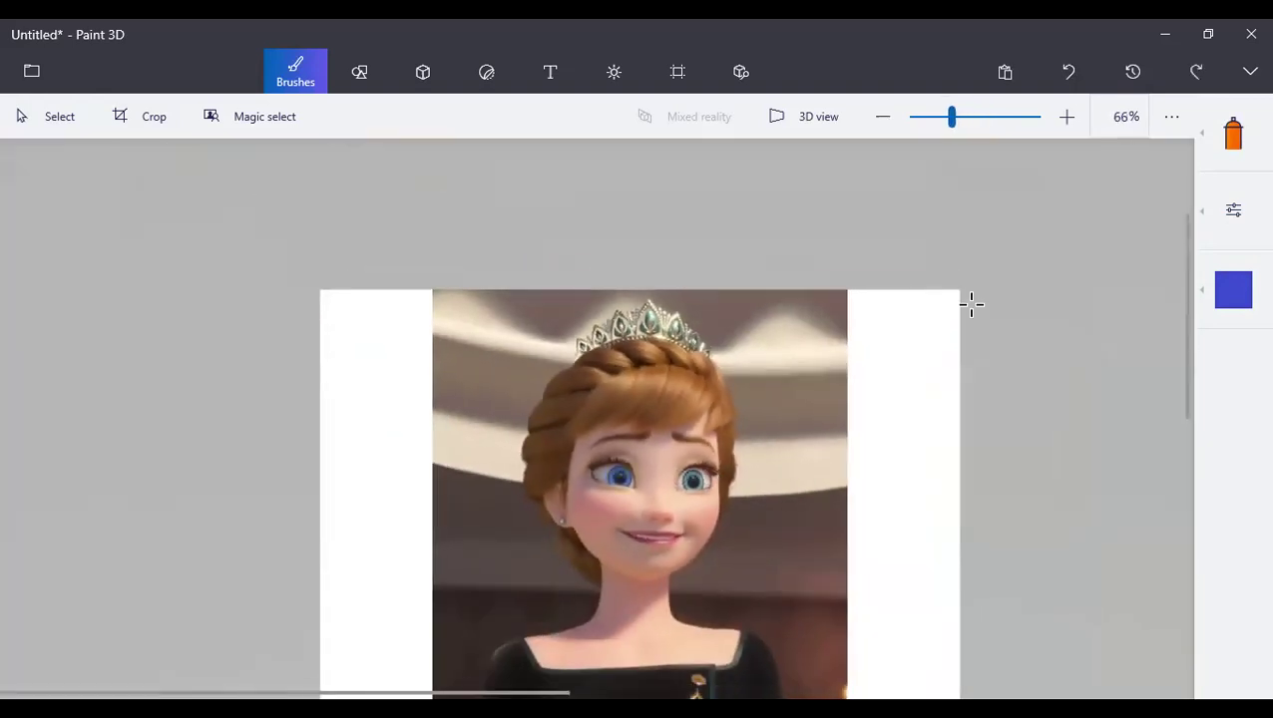
Step: Paint a blue ring over the left eye's iris with the watercolor brush at 5 px thickness
left_click(1237, 147)
left_click(1110, 125)
scroll(445, 455, "up", 5)
left_click(1233, 210)
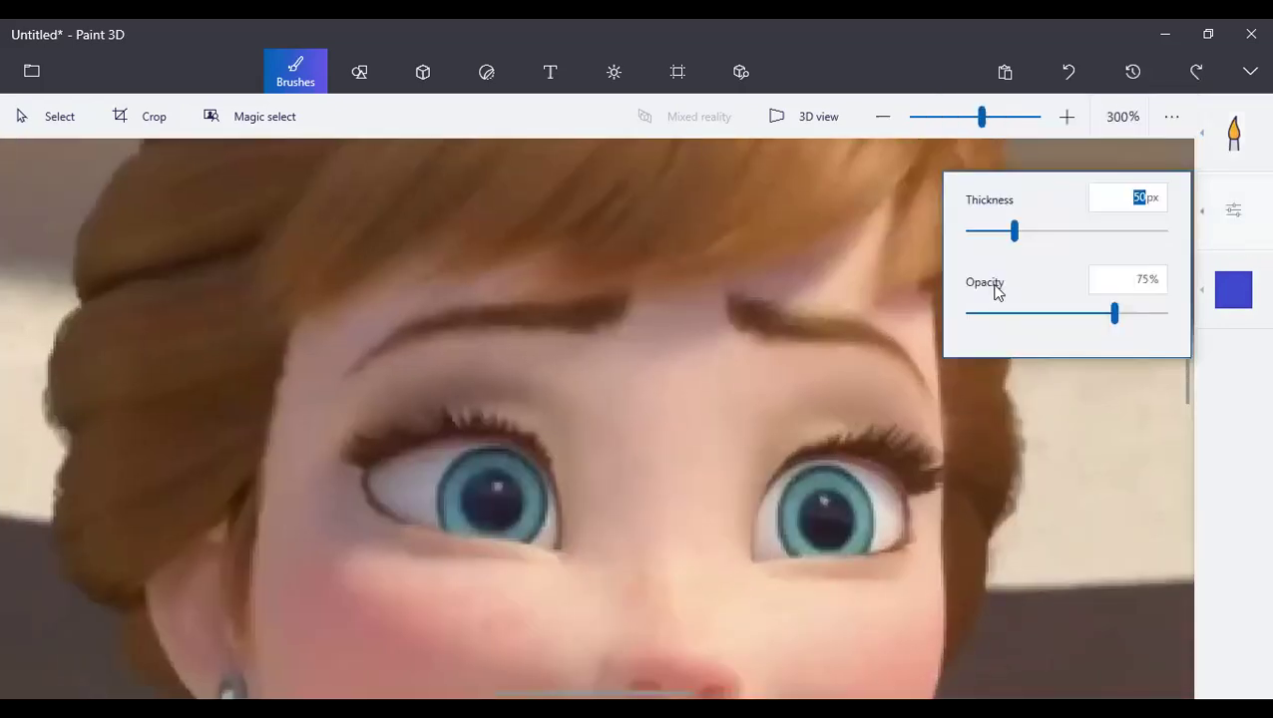
left_click_drag(1012, 231, 835, 241)
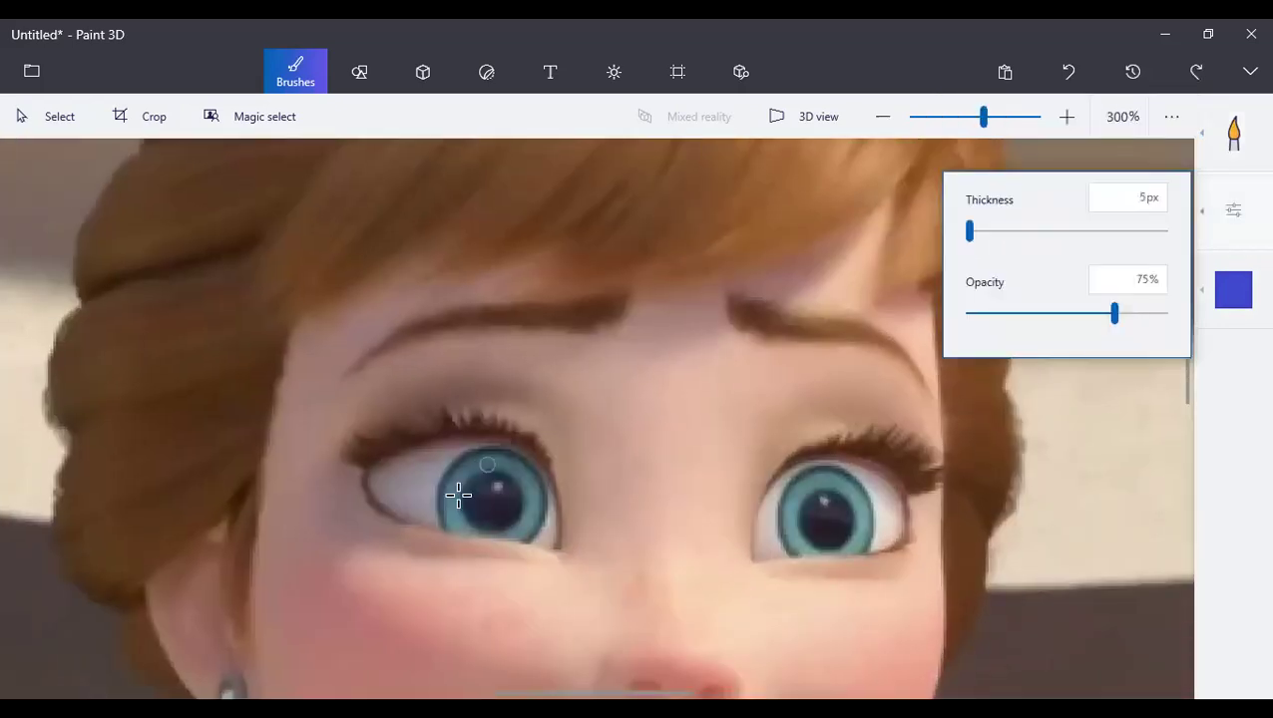
scroll(449, 492, "up", 3)
left_click(419, 516)
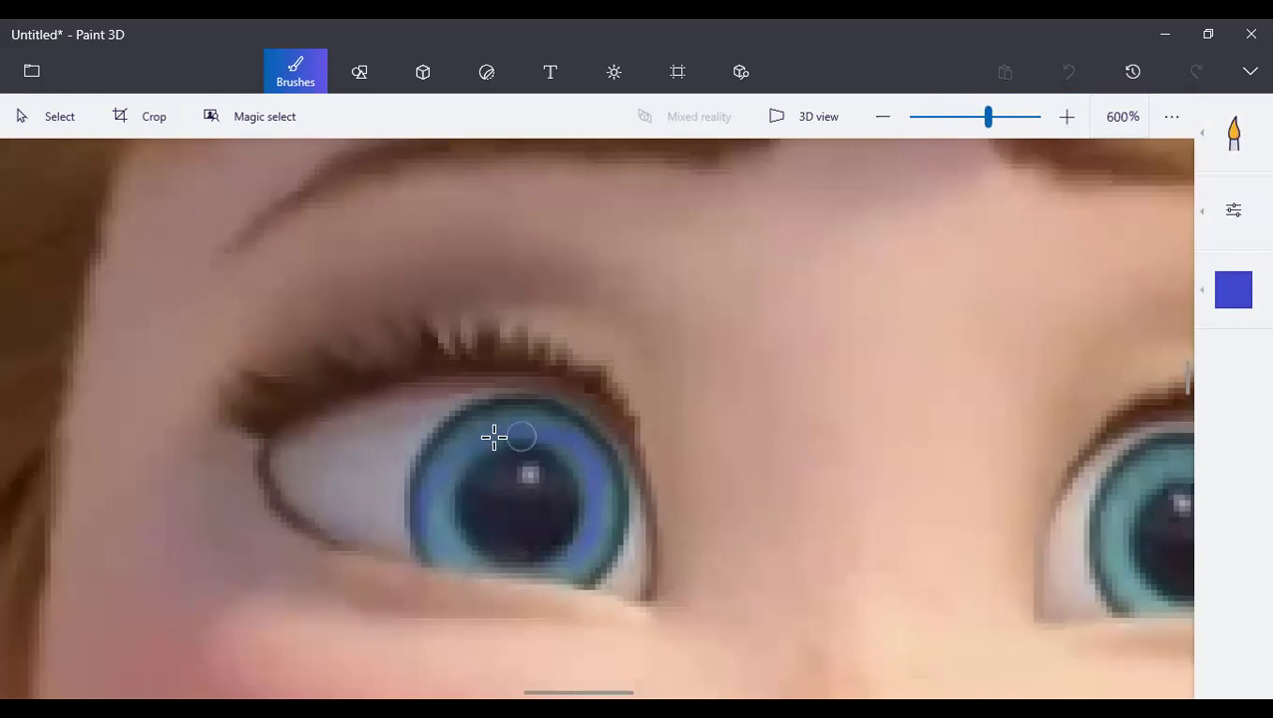
scroll(778, 433, "down", 6)
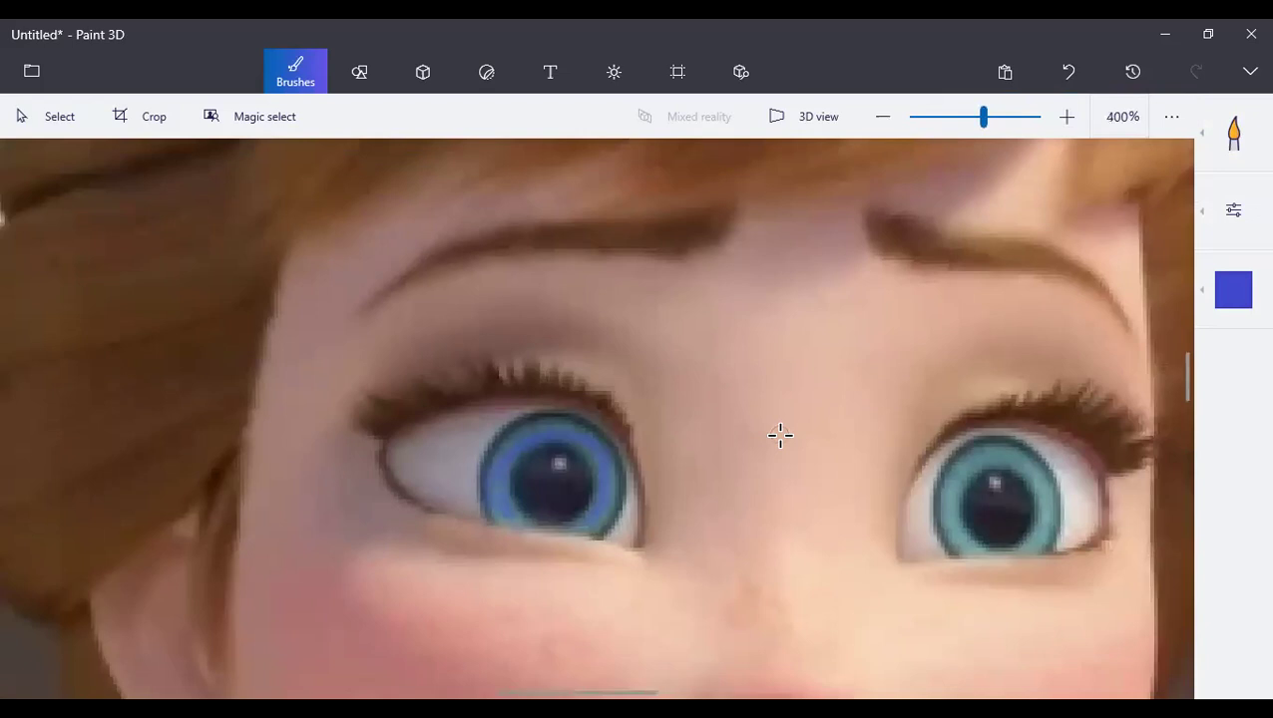
Step: Paint the right eye's iris blue around the pupil with the same watercolor brush
scroll(870, 439, "up", 7)
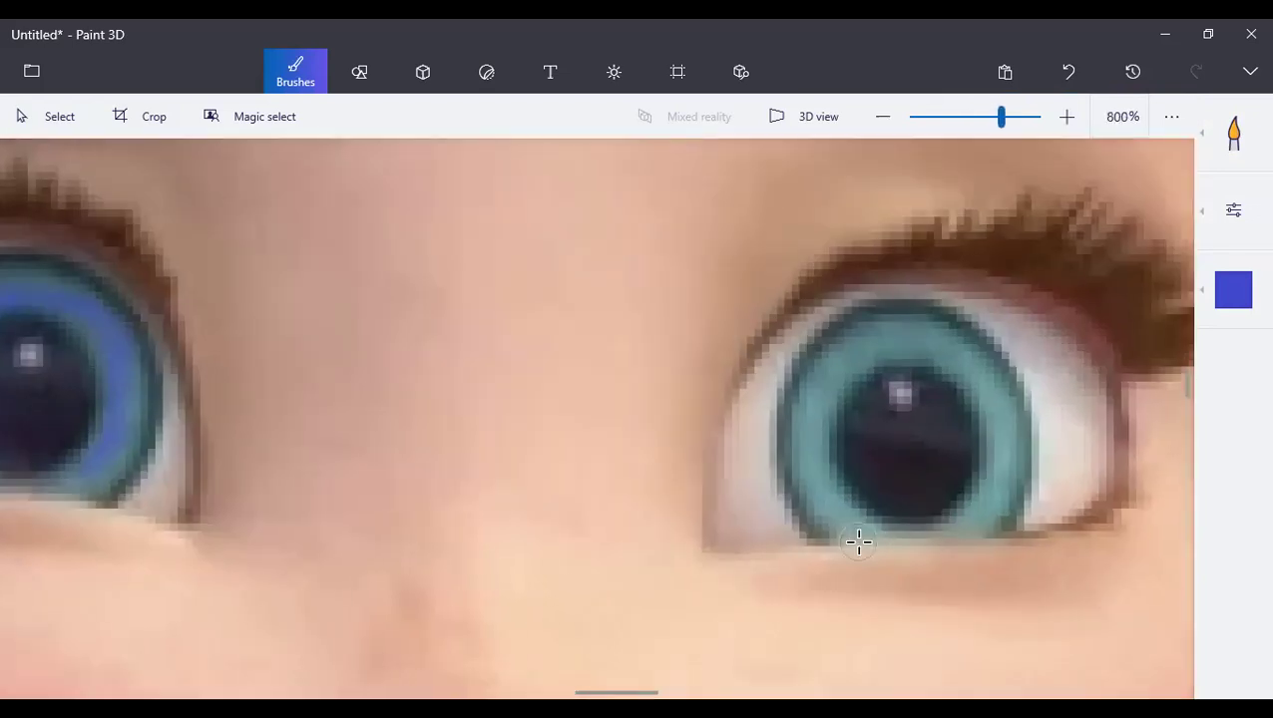
scroll(859, 542, "up", 3)
mouse_move(859, 542)
left_mouse_down()
mouse_move(808, 487)
mouse_move(769, 393)
mouse_move(797, 260)
mouse_move(844, 186)
mouse_move(948, 149)
mouse_move(973, 170)
mouse_move(1135, 183)
mouse_move(1157, 270)
mouse_move(1152, 368)
mouse_move(1084, 490)
mouse_move(1142, 316)
mouse_move(1037, 177)
left_mouse_up()
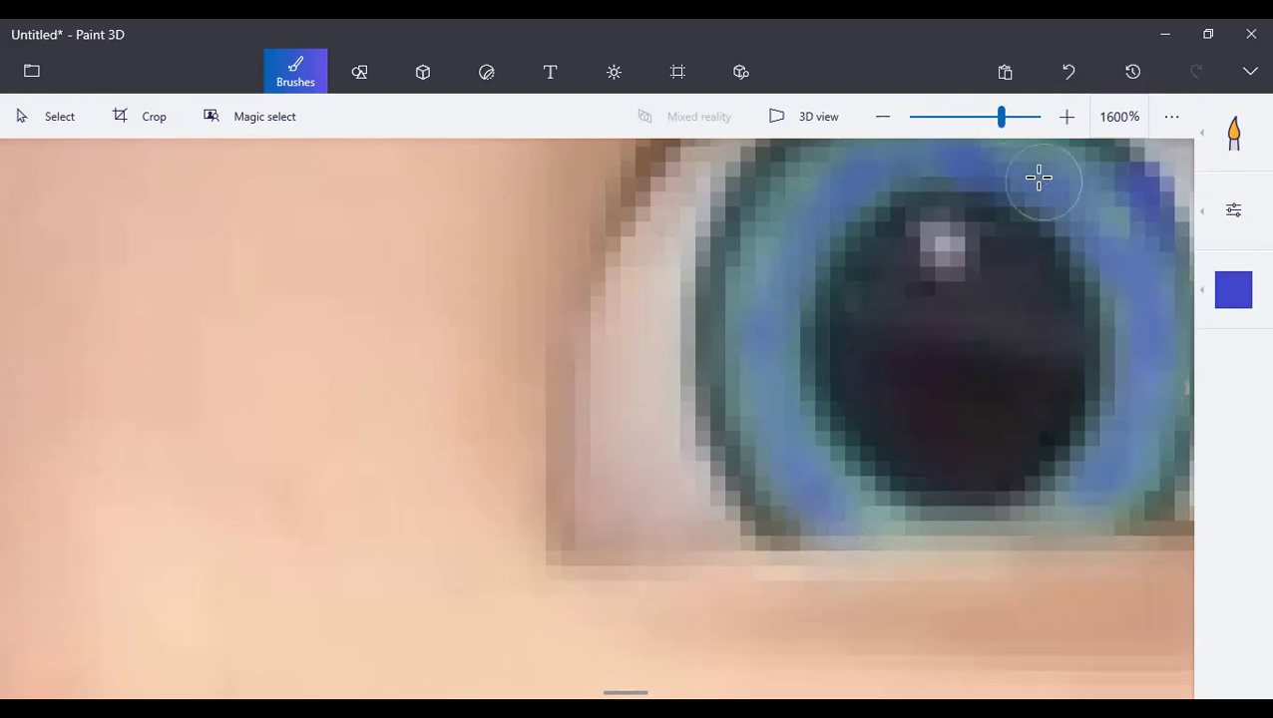
scroll(818, 535, "down", 9)
scroll(820, 537, "down", 2)
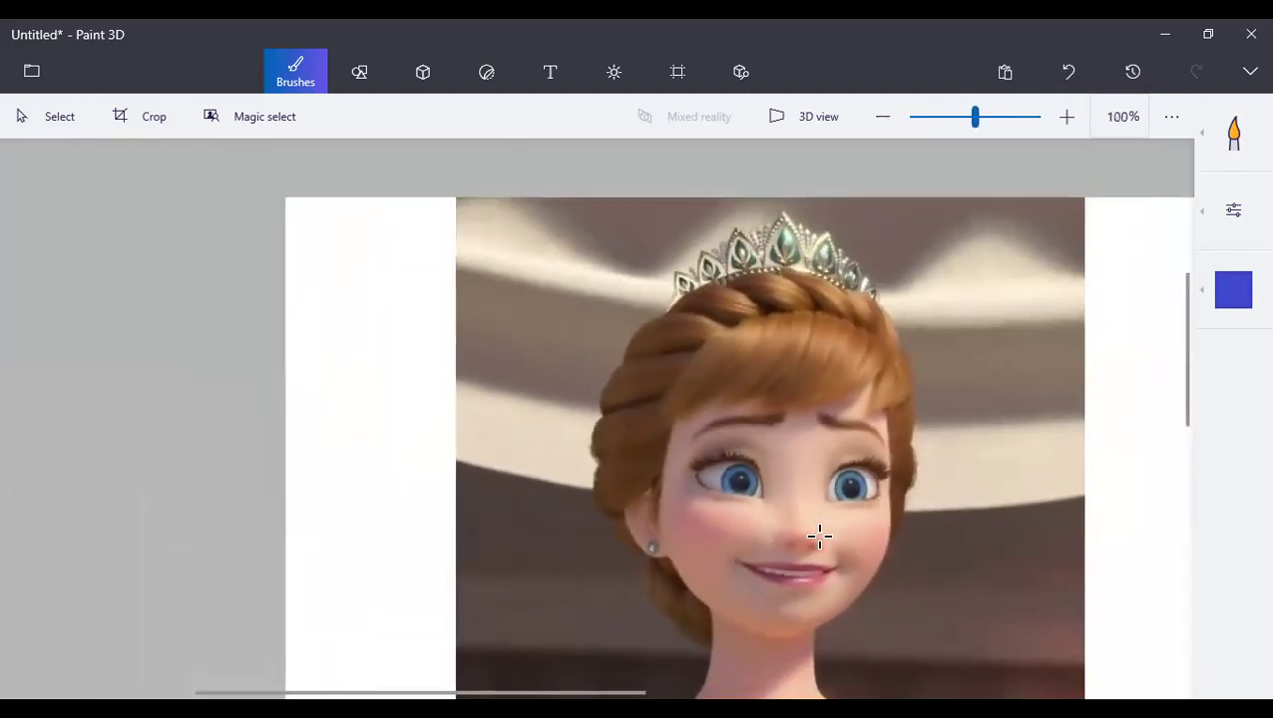
Step: Draw a black eyeliner stroke along the right eye's upper lash line using a thicker marker brush
scroll(838, 432, "up", 4)
scroll(833, 488, "up", 6)
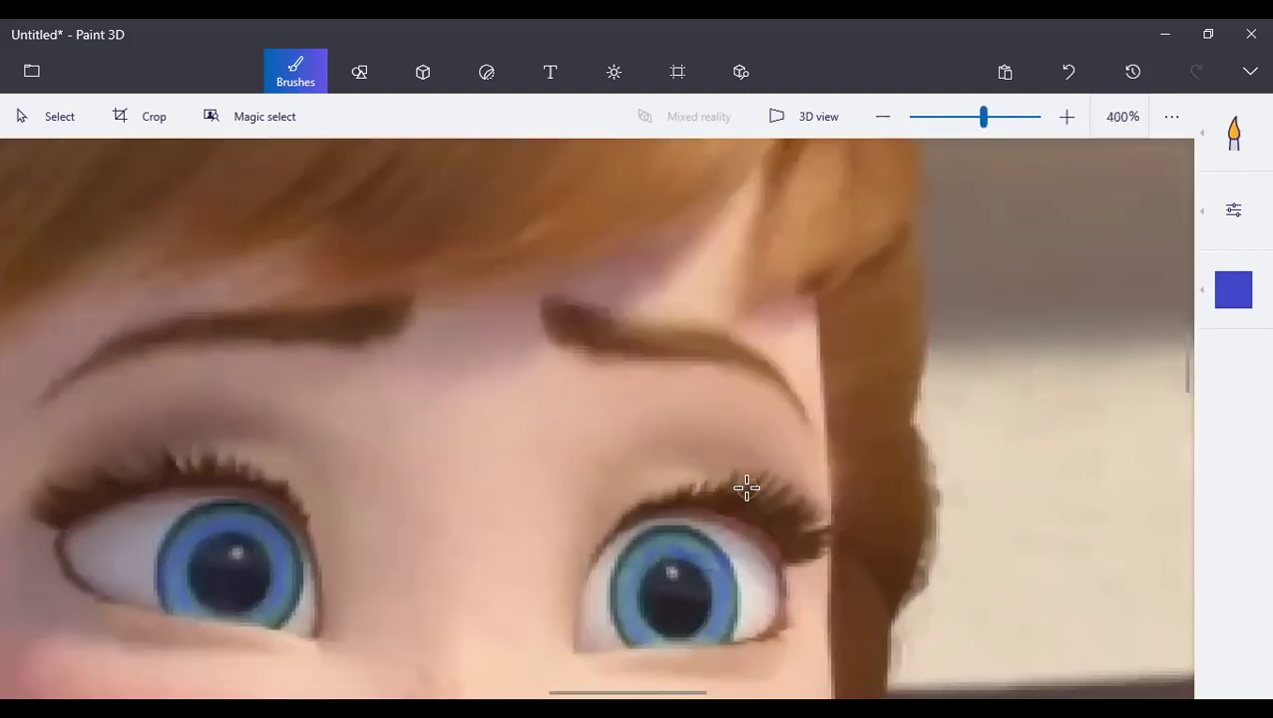
left_click(1234, 133)
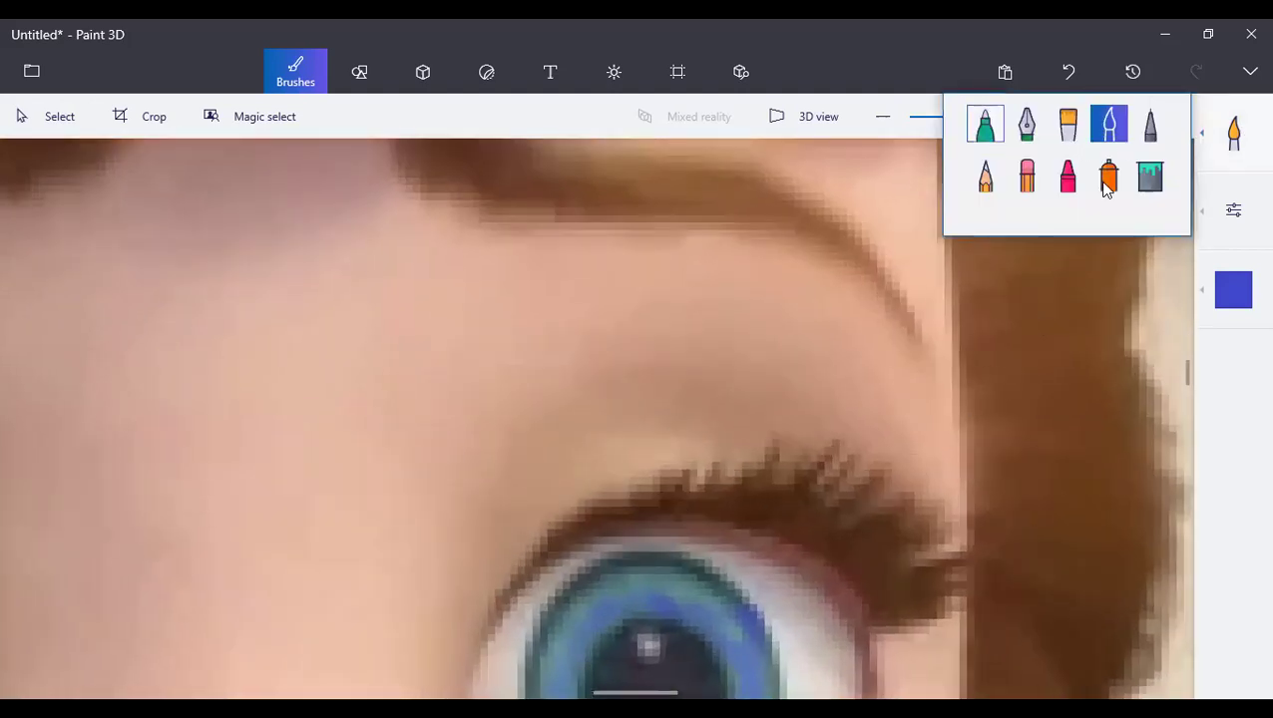
left_click(1233, 289)
left_click(1085, 393)
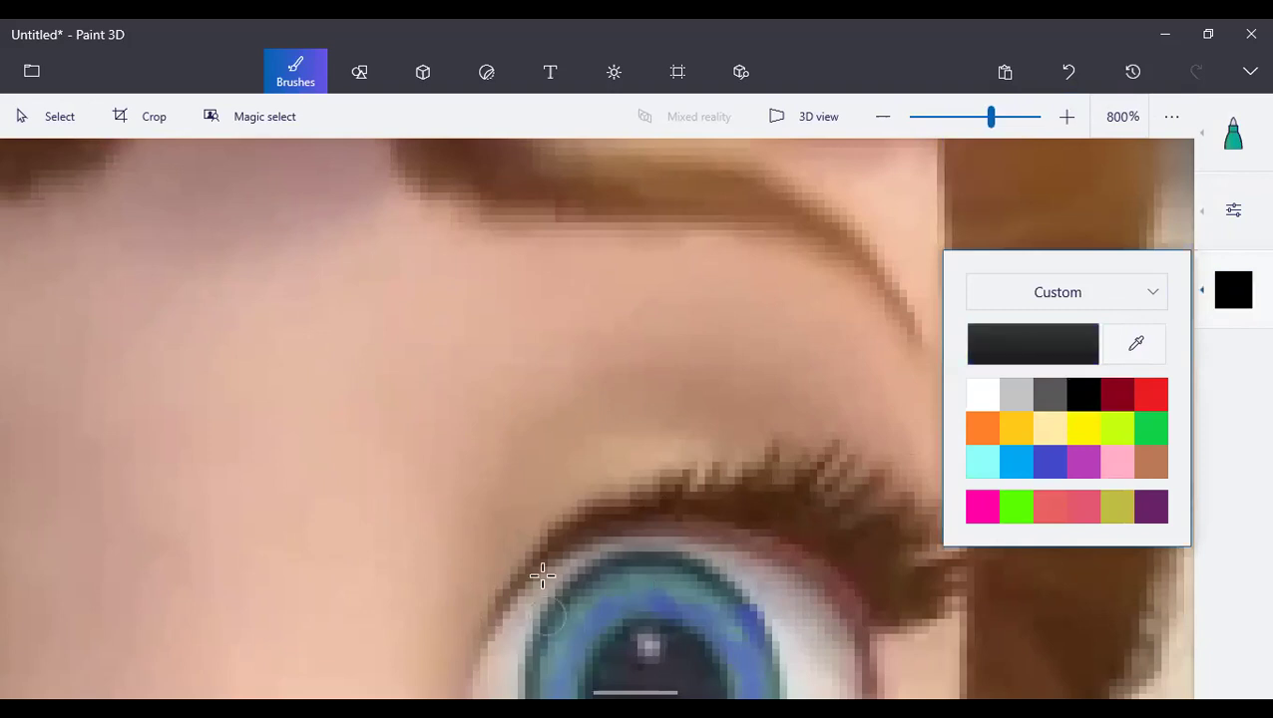
left_click(1233, 209)
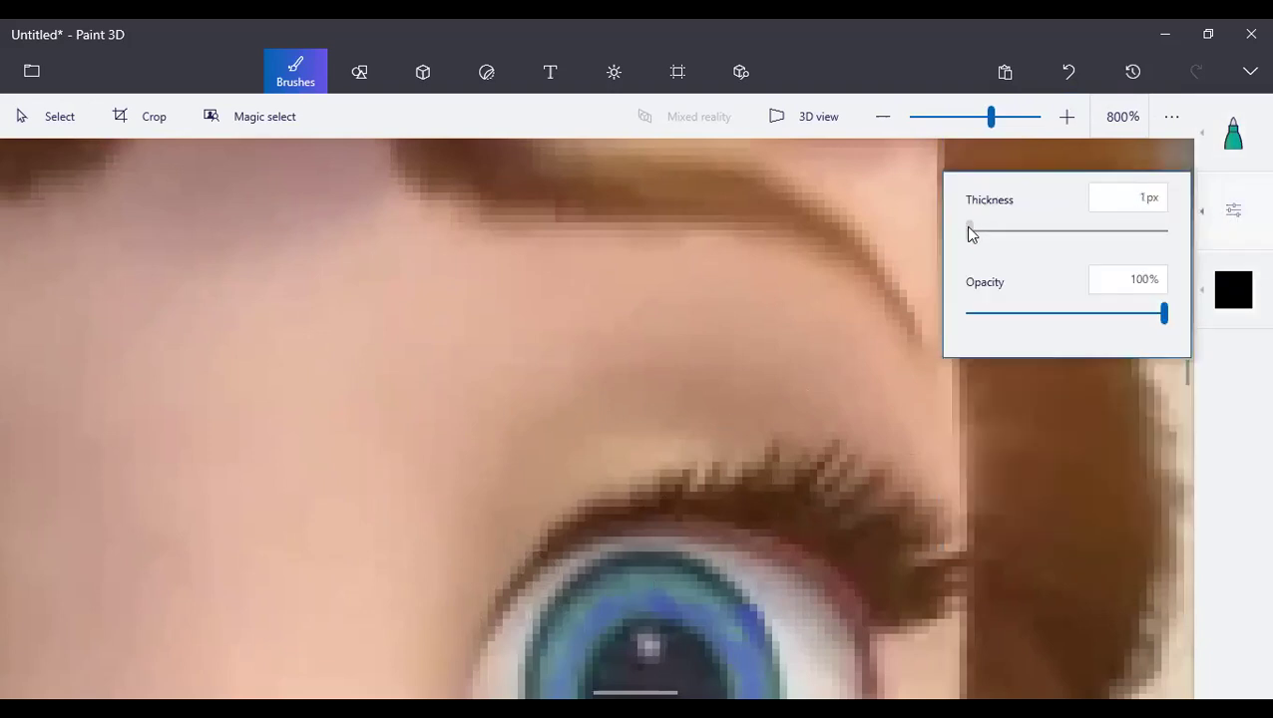
left_click_drag(969, 230, 979, 231)
mouse_move(492, 595)
left_mouse_down()
mouse_move(560, 567)
mouse_move(807, 534)
mouse_move(895, 582)
mouse_move(935, 577)
left_mouse_up()
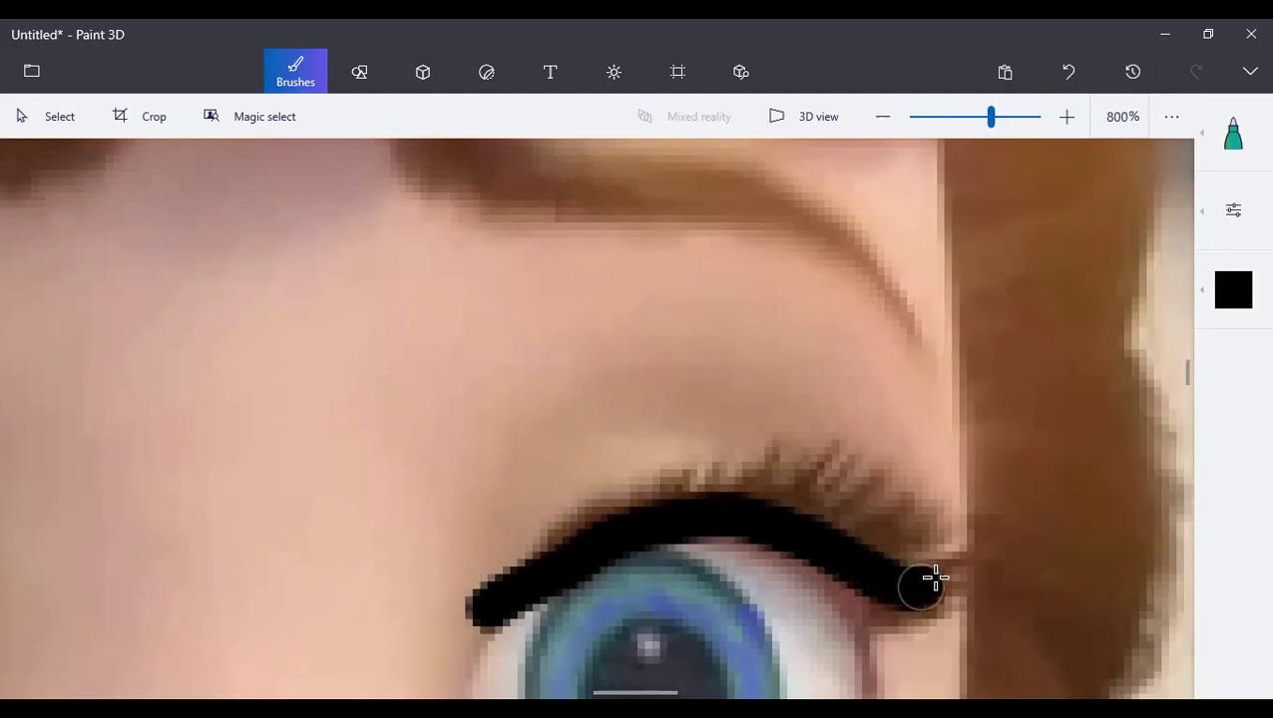
Step: Thicken the right eye's black eyeliner along its lower edge and at the outer corner
scroll(936, 577, "down", 6)
scroll(893, 565, "up", 5)
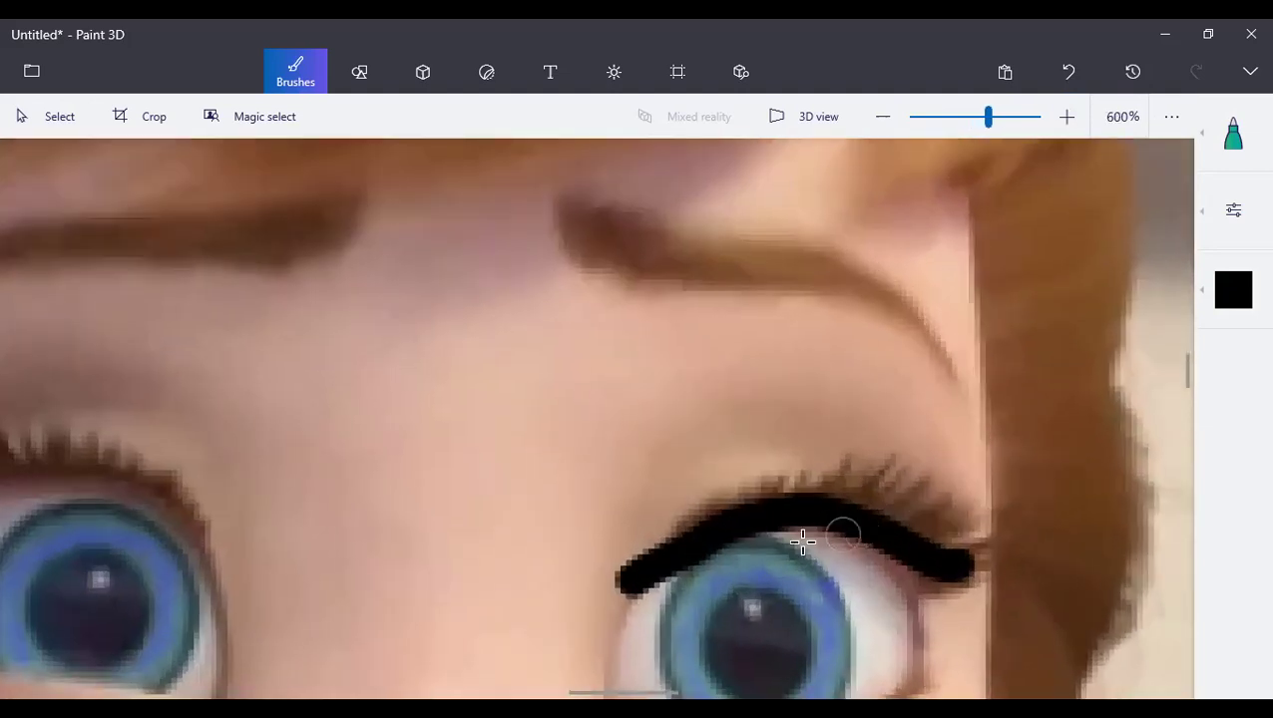
scroll(734, 526, "up", 3)
mouse_move(777, 531)
left_mouse_down()
mouse_move(893, 530)
mouse_move(1117, 593)
left_mouse_up()
scroll(853, 549, "down", 2)
scroll(878, 559, "down", 2)
scroll(915, 569, "up", 2)
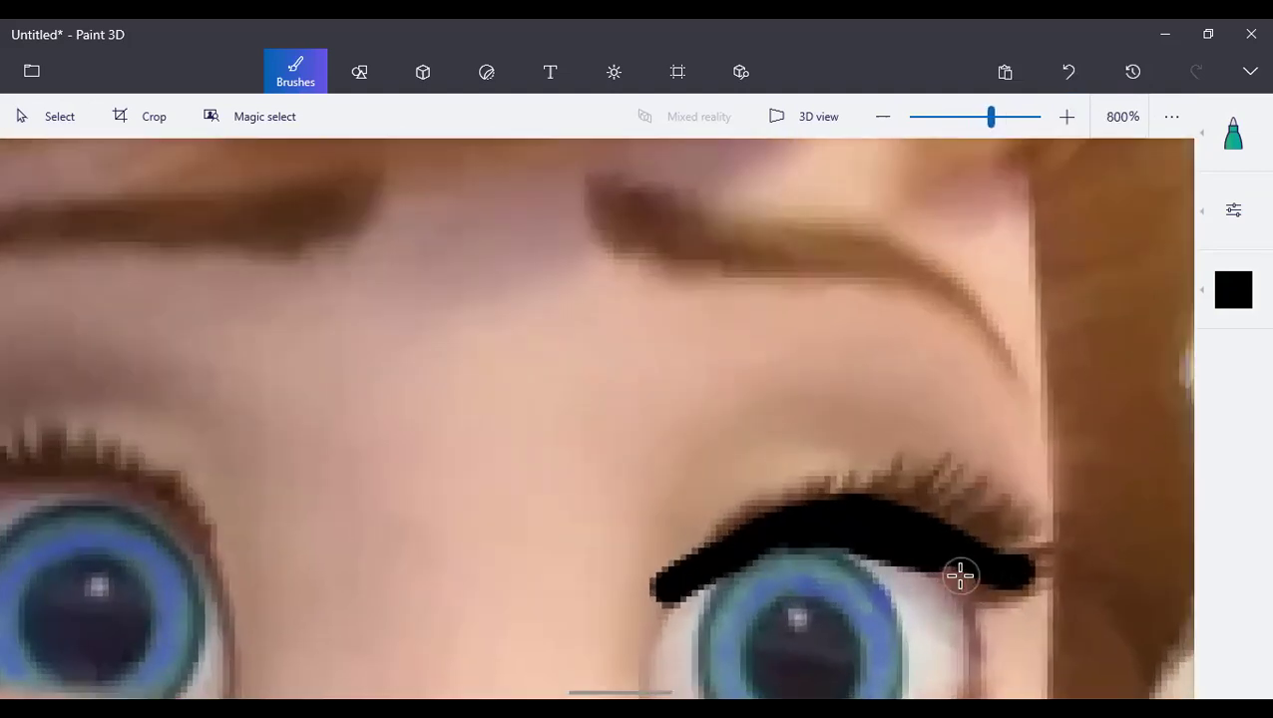
left_click_drag(968, 580, 1042, 589)
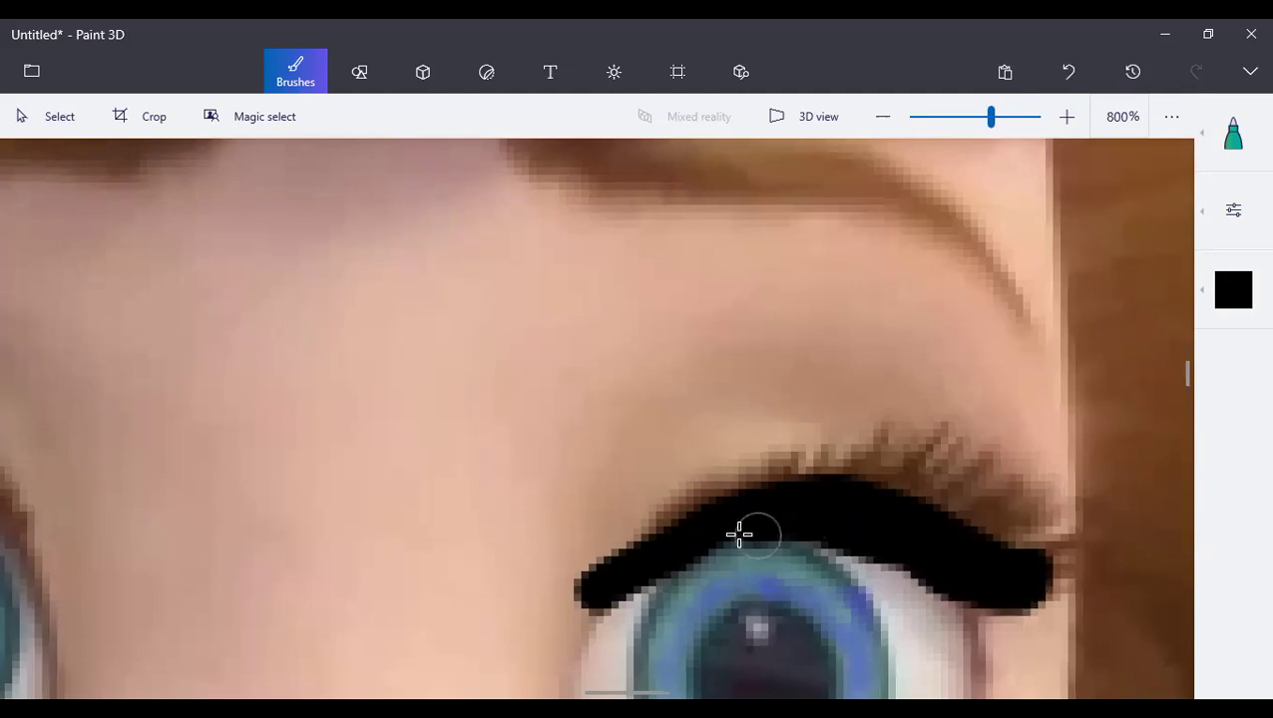
Step: Draw a matching black eyeliner stroke along the left eye's upper lash line with the marker
scroll(737, 534, "down", 4)
scroll(665, 556, "down", 1)
scroll(665, 556, "up", 5)
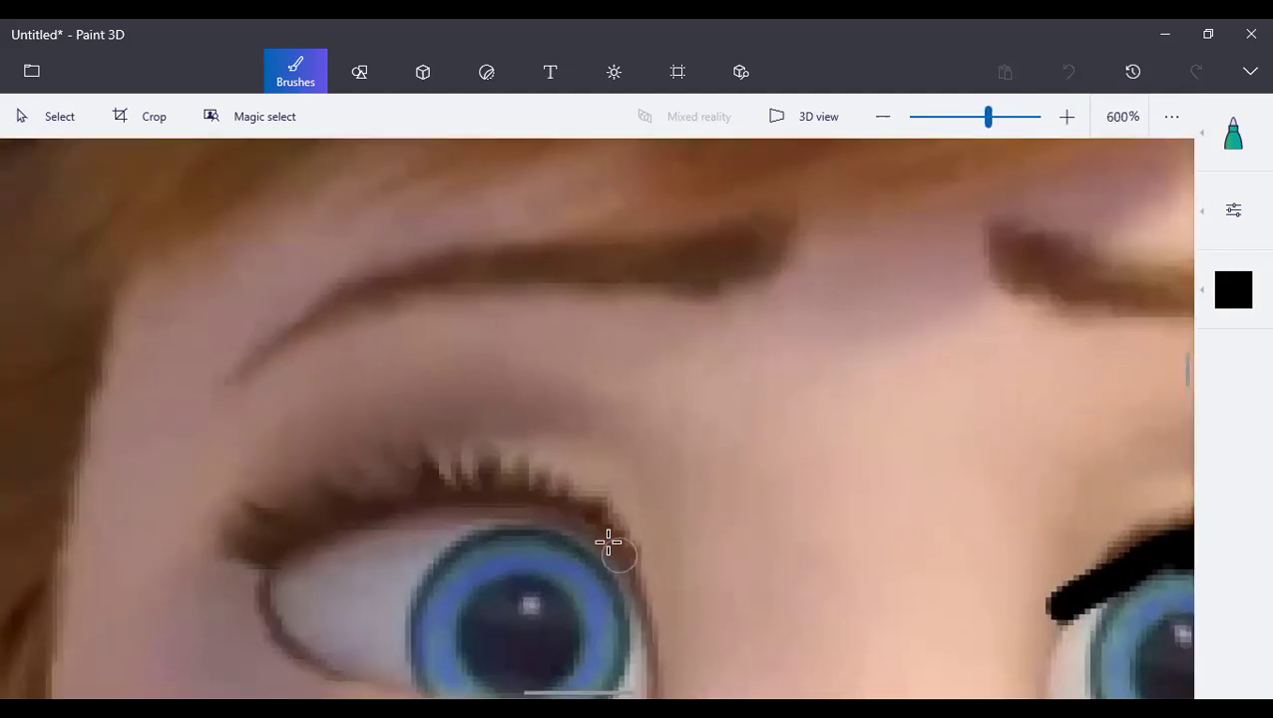
mouse_move(627, 561)
left_mouse_down()
mouse_move(568, 512)
mouse_move(503, 496)
mouse_move(381, 506)
mouse_move(225, 552)
left_mouse_up()
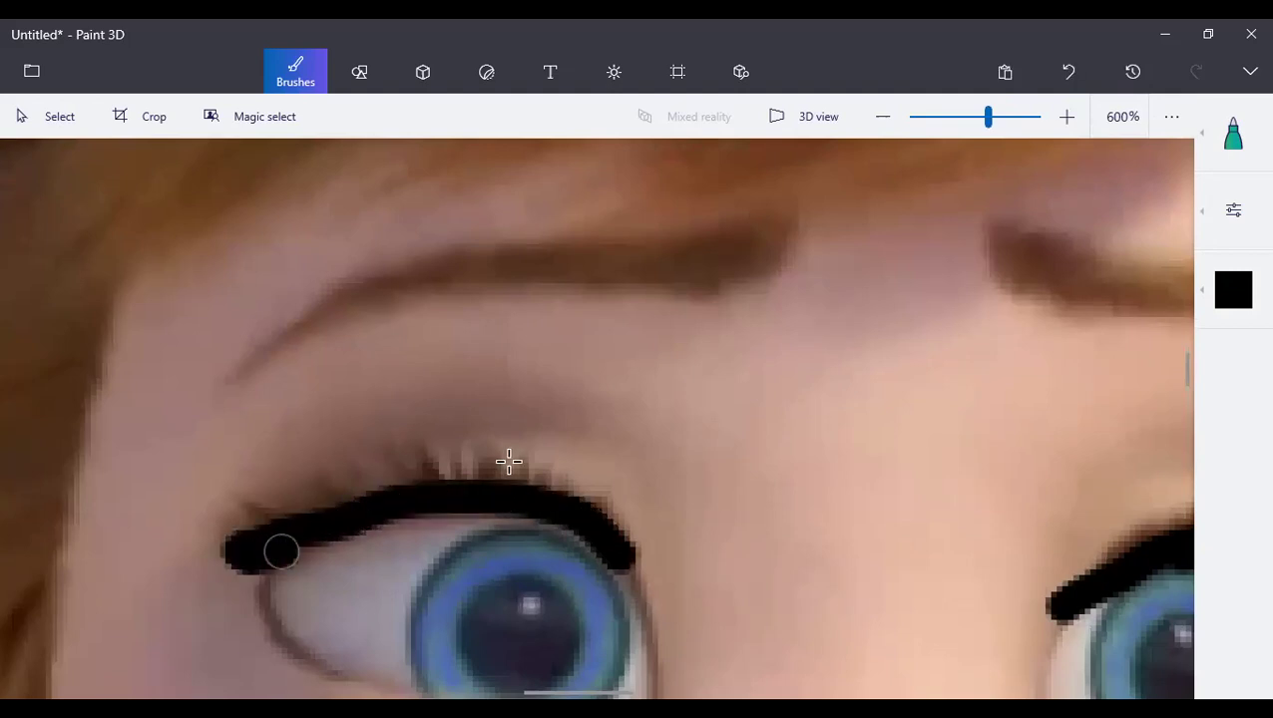
scroll(507, 461, "down", 3)
scroll(507, 460, "down", 3)
scroll(1193, 361, "up", 1)
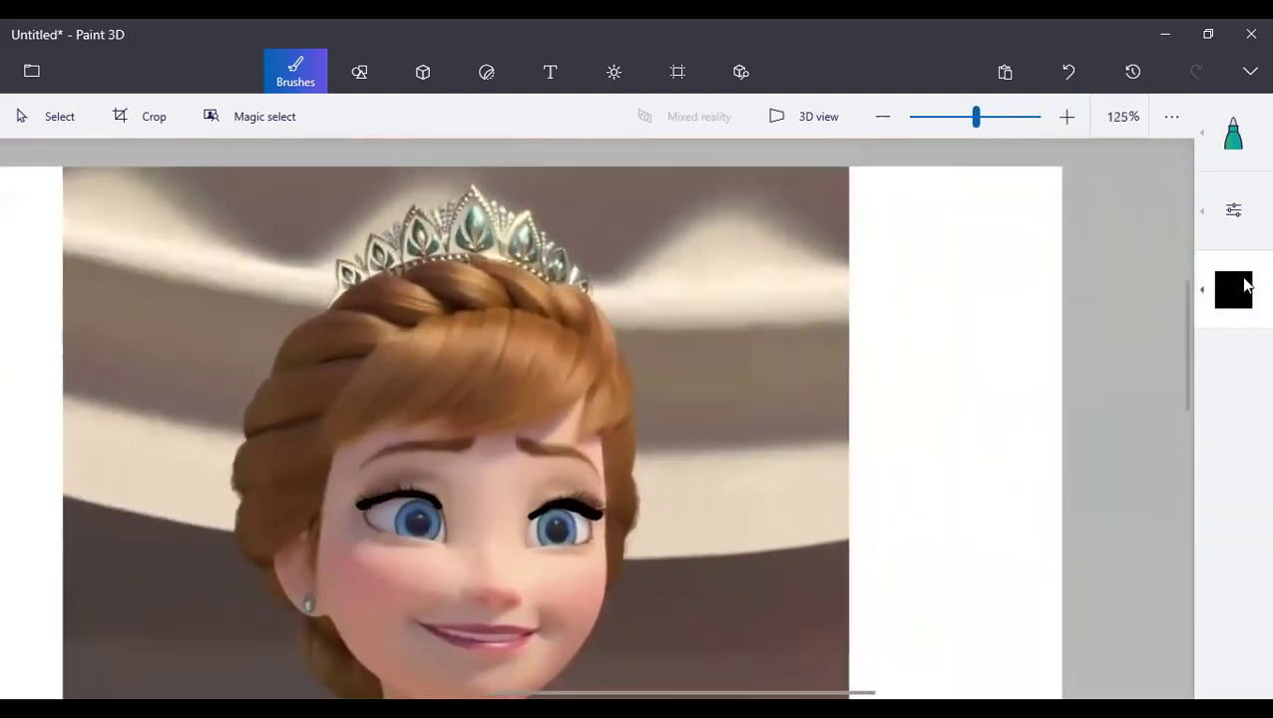
Step: Try to paint black watercolor strokes along the upper edge of the right eye's eyeliner, and undo them
left_click(1233, 135)
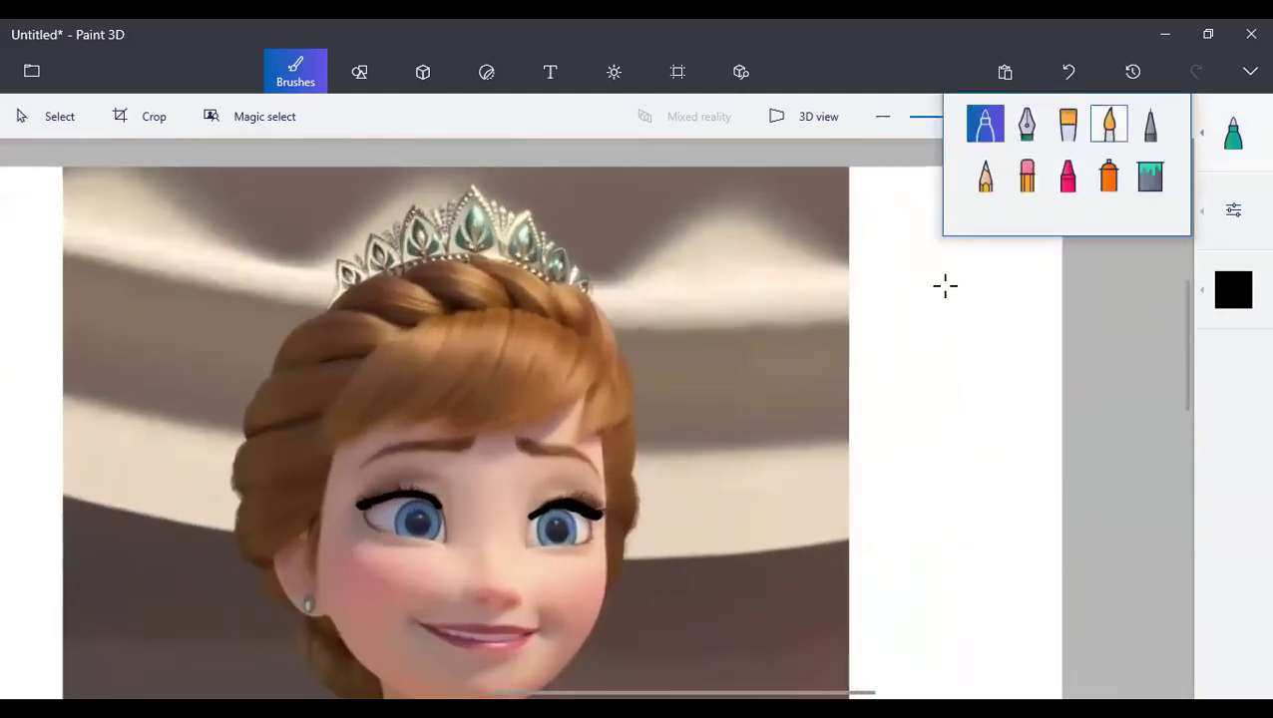
scroll(392, 418, "up", 5)
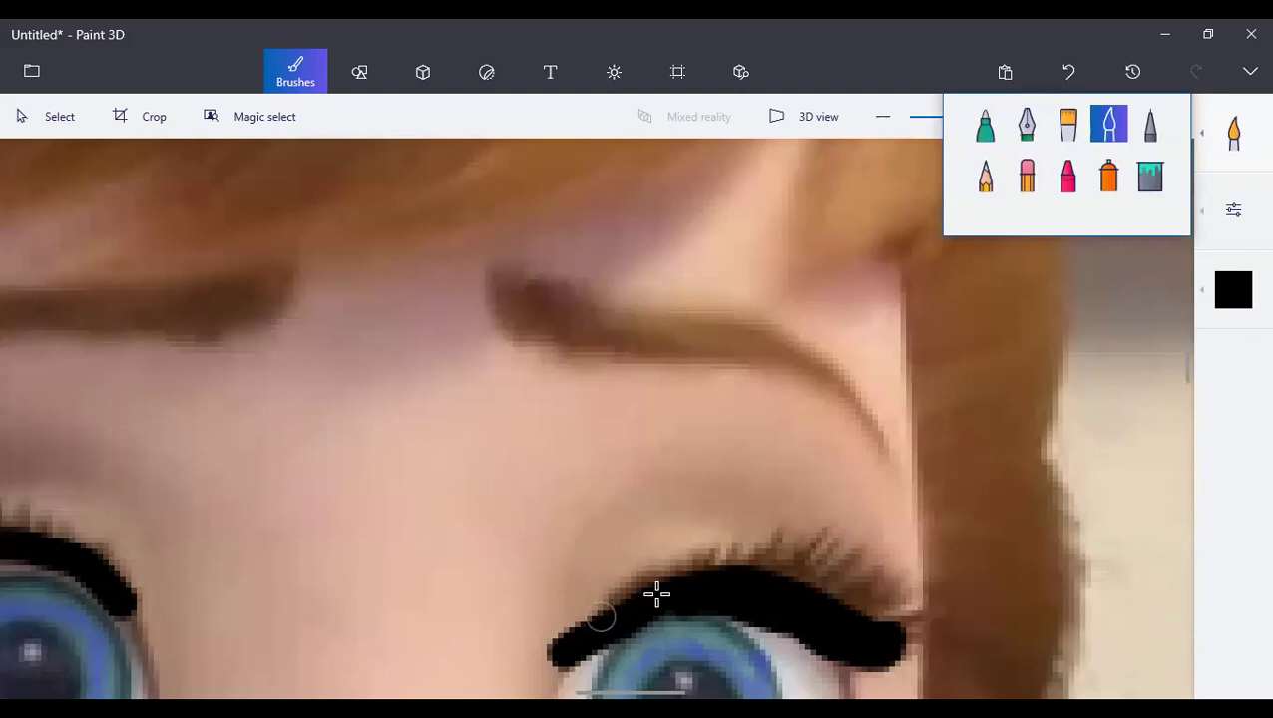
mouse_move(657, 595)
left_mouse_down()
mouse_move(679, 573)
mouse_move(782, 576)
left_mouse_up()
mouse_move(866, 589)
left_mouse_down()
mouse_move(797, 570)
mouse_move(759, 573)
mouse_move(894, 588)
mouse_move(949, 646)
mouse_move(688, 579)
left_mouse_up()
mouse_move(855, 591)
left_mouse_down()
mouse_move(760, 555)
mouse_move(646, 591)
mouse_move(626, 582)
mouse_move(827, 580)
left_mouse_up()
scroll(440, 575, "down", 2)
scroll(245, 483, "down", 2)
scroll(332, 531, "up", 5)
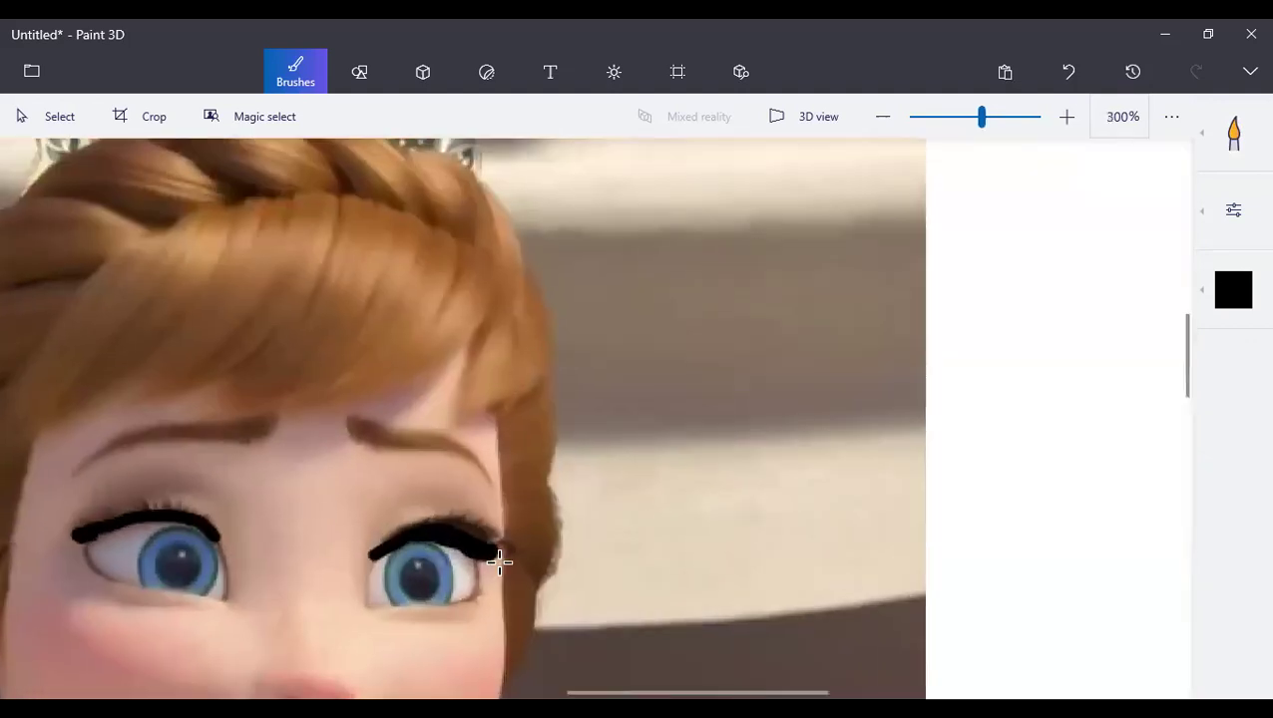
key("ctrl+z")
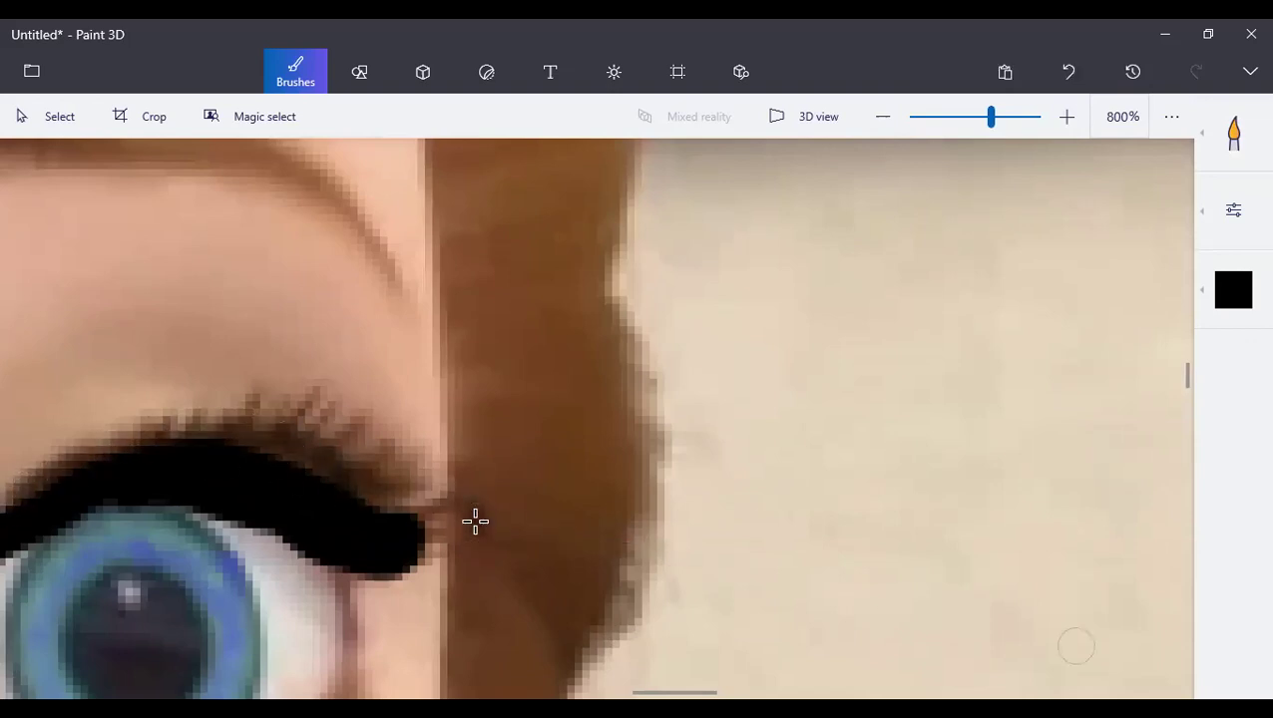
Step: Paint fine black watercolor strokes along the upper edge of the left eye's eyeliner
scroll(474, 521, "down", 3)
scroll(267, 557, "up", 2)
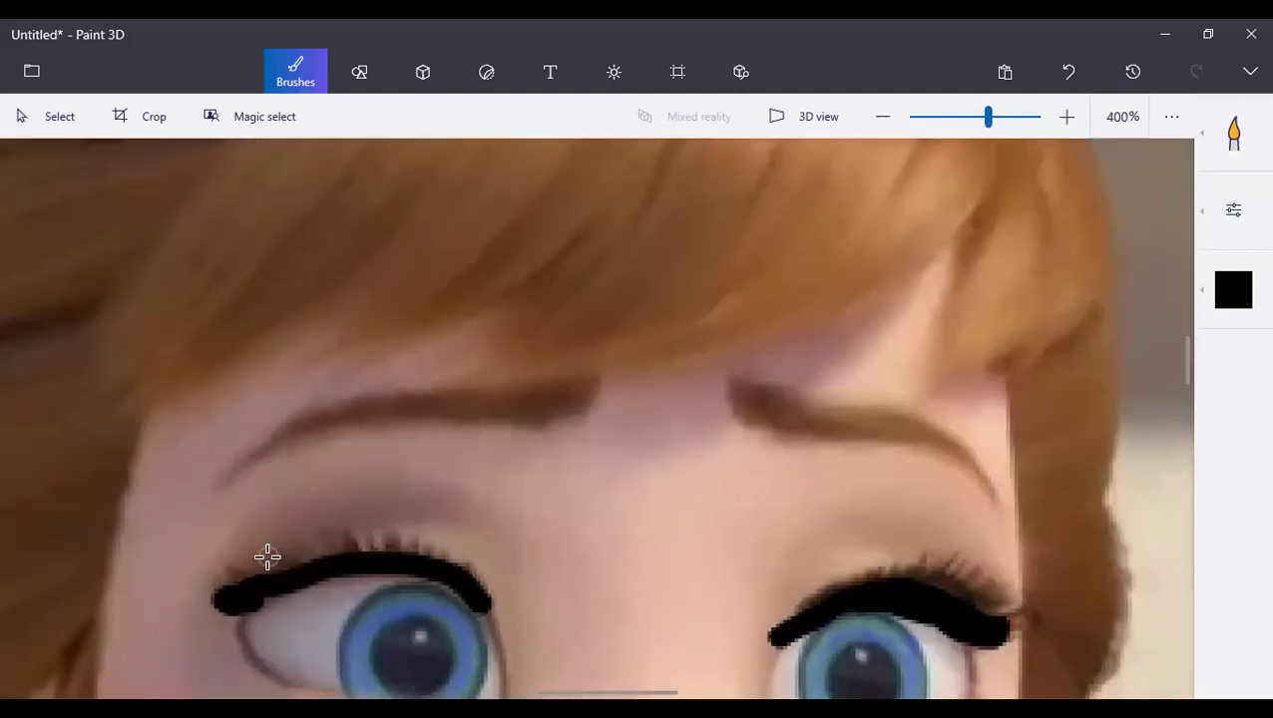
scroll(267, 557, "up", 1)
mouse_move(224, 596)
left_mouse_down()
mouse_move(415, 545)
mouse_move(500, 560)
mouse_move(370, 557)
left_mouse_up()
mouse_move(489, 571)
left_mouse_down()
mouse_move(265, 566)
mouse_move(537, 554)
mouse_move(206, 597)
mouse_move(307, 556)
mouse_move(459, 528)
mouse_move(564, 577)
left_mouse_up()
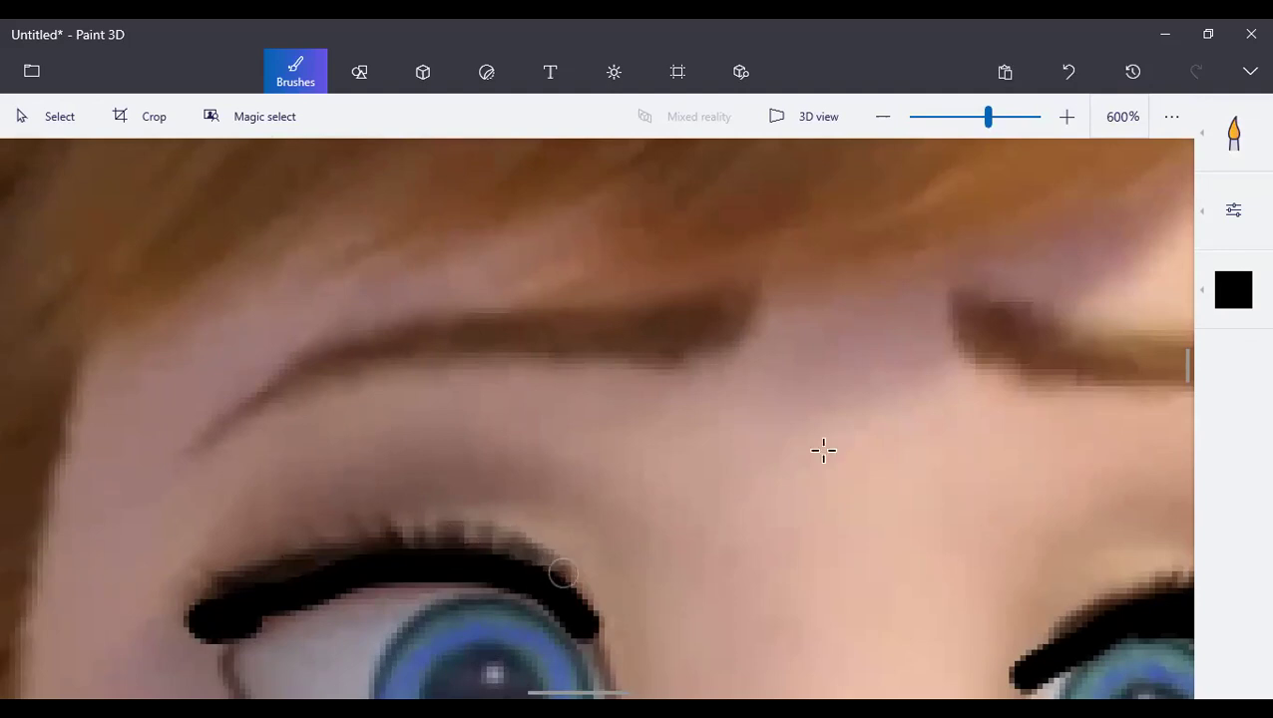
Step: Try to shade the left upper eyelid with a thicker black watercolor brush, and undo it
left_click(1237, 214)
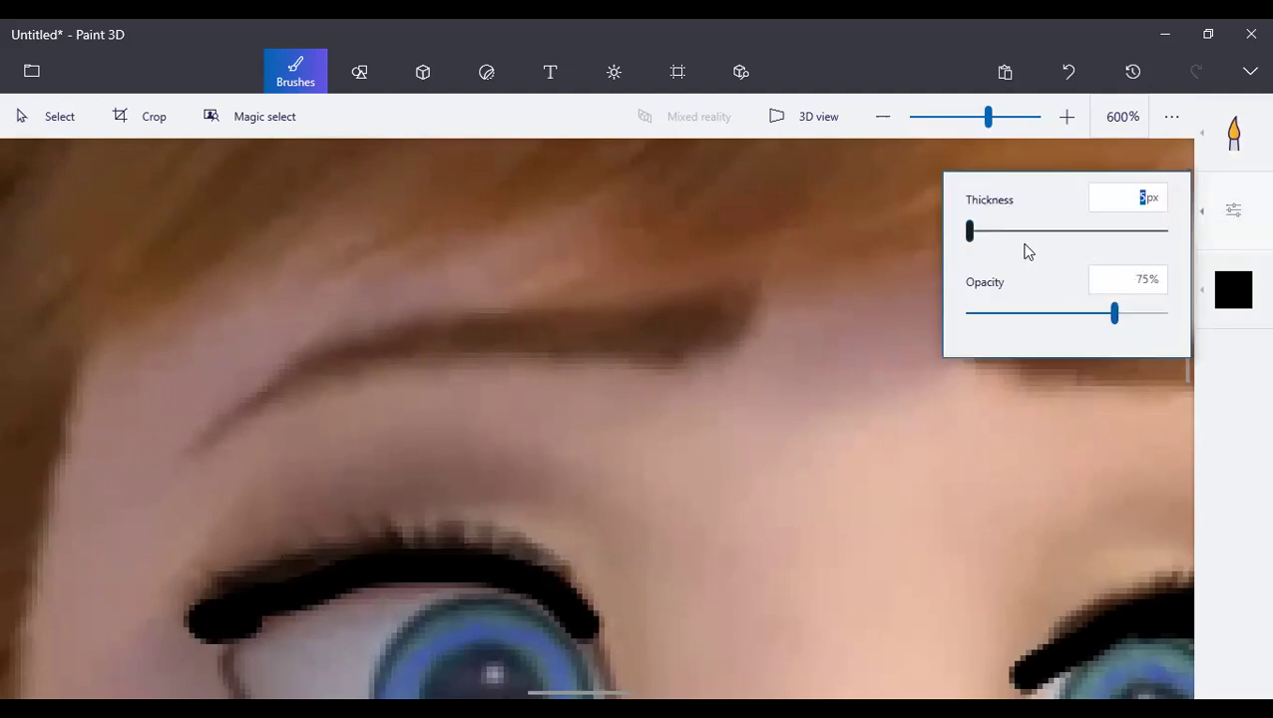
mouse_move(216, 587)
left_mouse_down()
mouse_move(341, 526)
mouse_move(549, 559)
mouse_move(469, 543)
left_mouse_up()
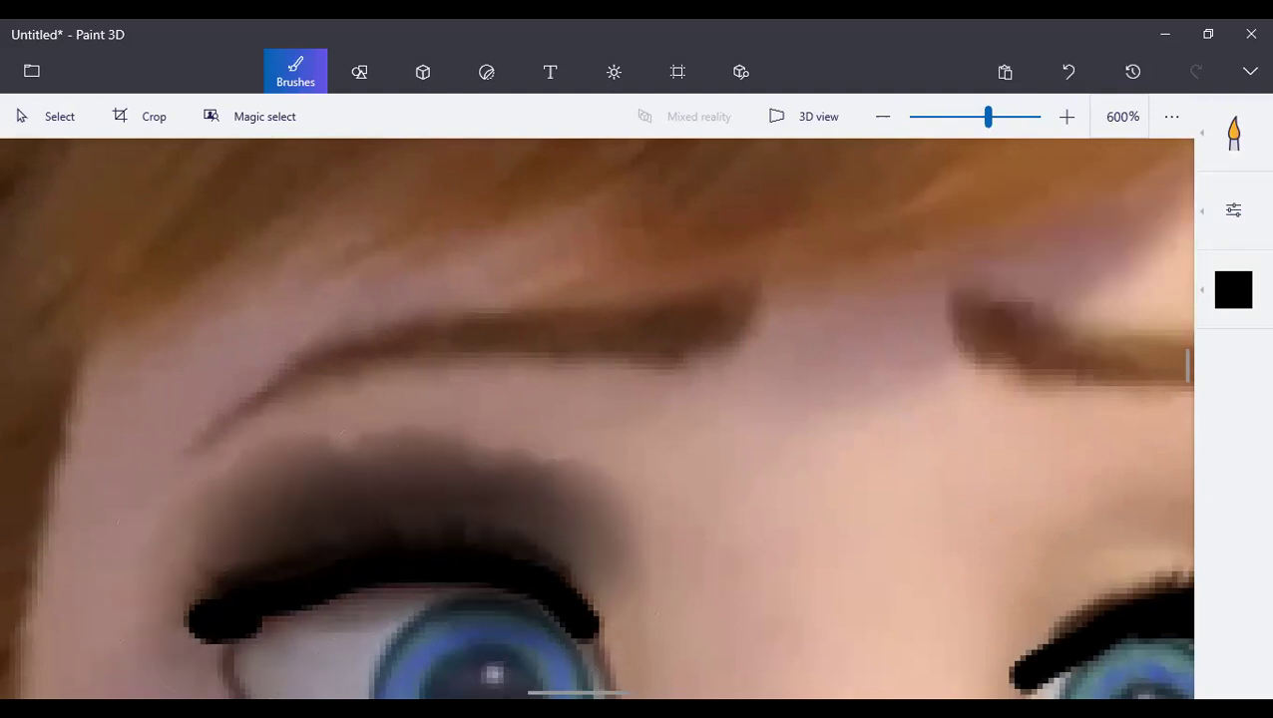
key("ctrl+z")
Step: Reduce the watercolor brush thickness and paint soft black shading along the left eye's upper lash line
left_click(1237, 212)
left_click_drag(1006, 232, 983, 233)
mouse_move(222, 580)
left_mouse_down()
mouse_move(429, 528)
mouse_move(499, 552)
left_mouse_up()
scroll(518, 556, "down", 5)
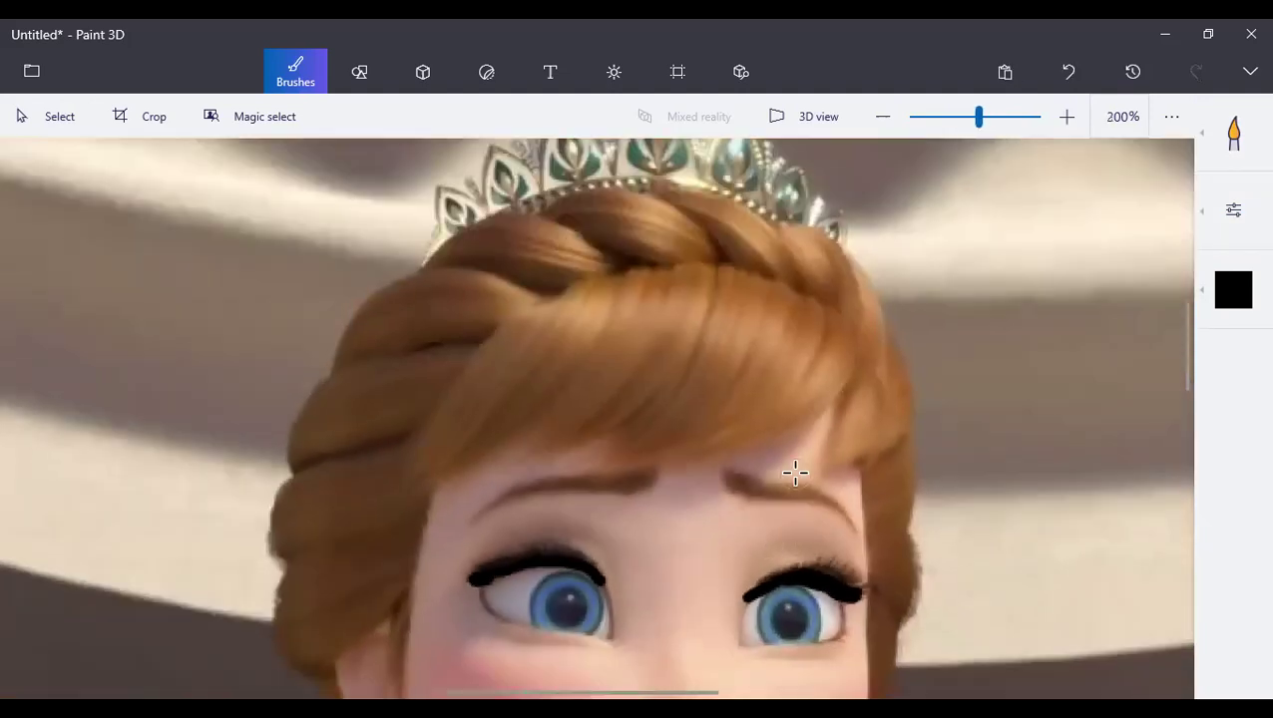
Step: Try to darken the right eyebrow with a black watercolor stroke, and undo it
scroll(788, 474, "up", 3)
mouse_move(671, 493)
left_mouse_down()
mouse_move(807, 519)
mouse_move(913, 589)
left_mouse_up()
scroll(912, 588, "down", 1)
scroll(754, 587, "down", 3)
scroll(798, 578, "up", 6)
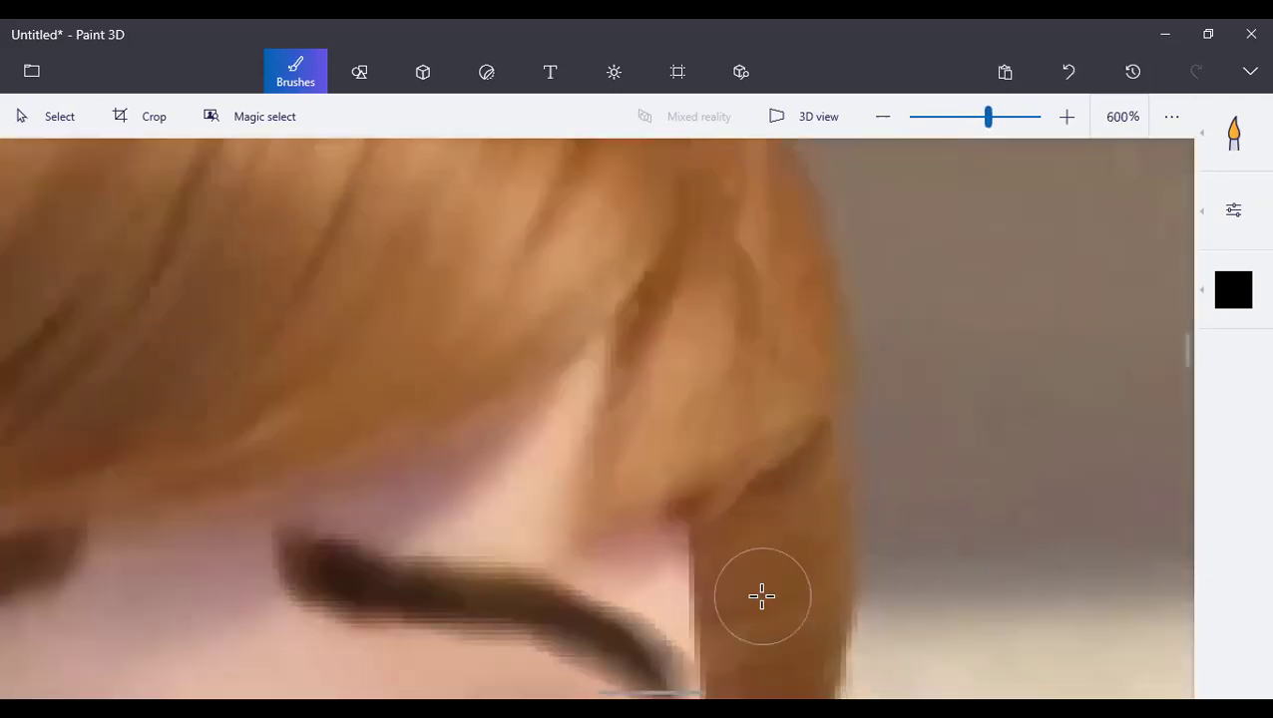
key("ctrl+z")
scroll(761, 365, "down", 6)
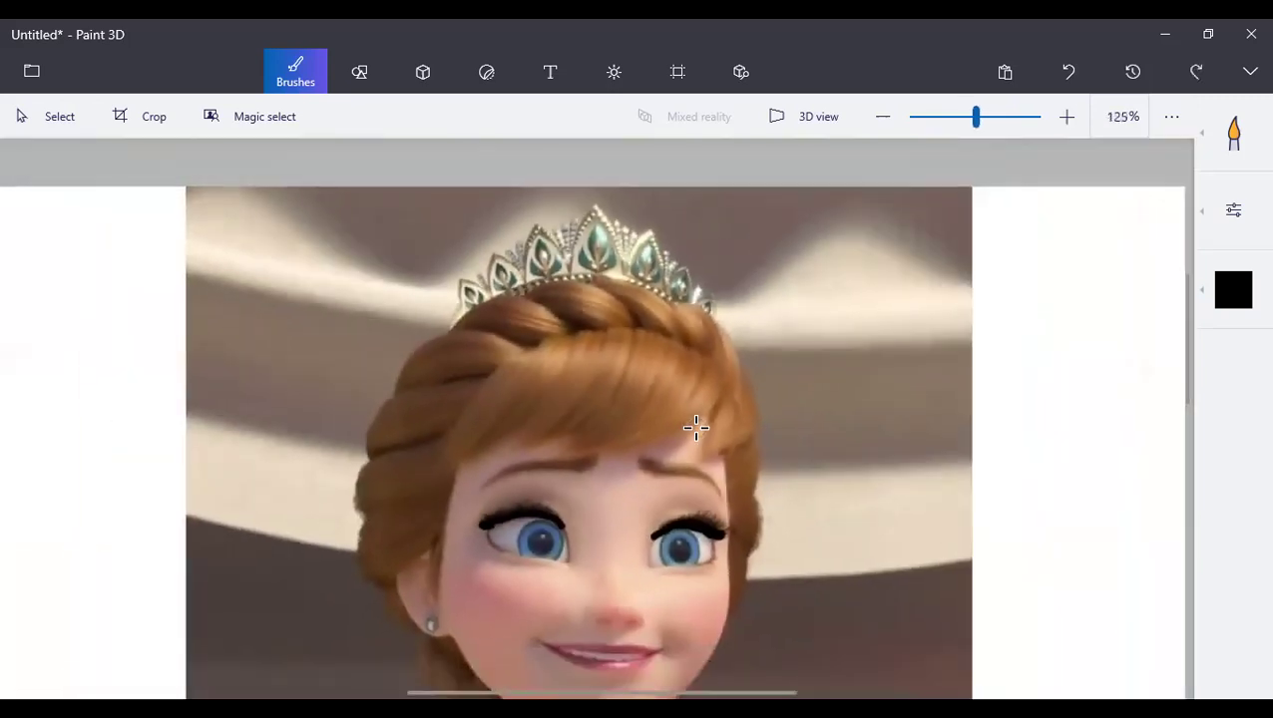
Step: Paint the lower lip bright red with the marker brush
scroll(695, 428, "down", 2)
scroll(654, 550, "up", 3)
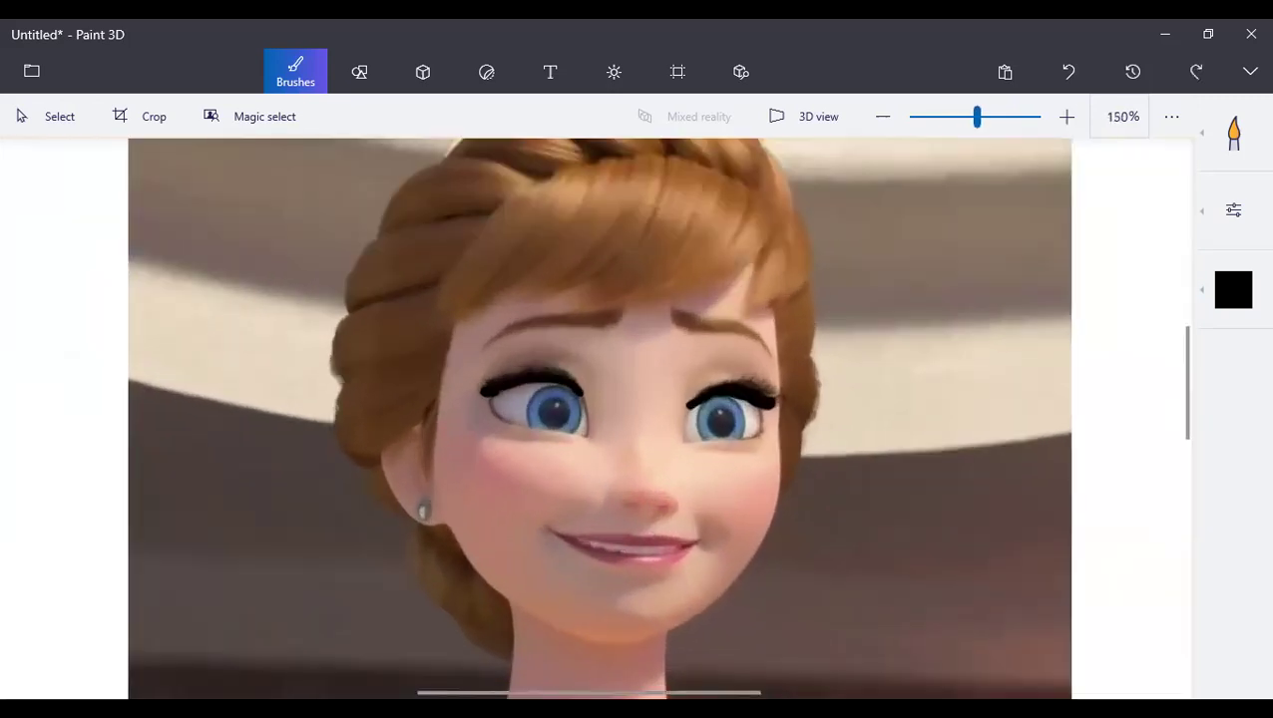
scroll(623, 547, "up", 6)
left_click(1221, 152)
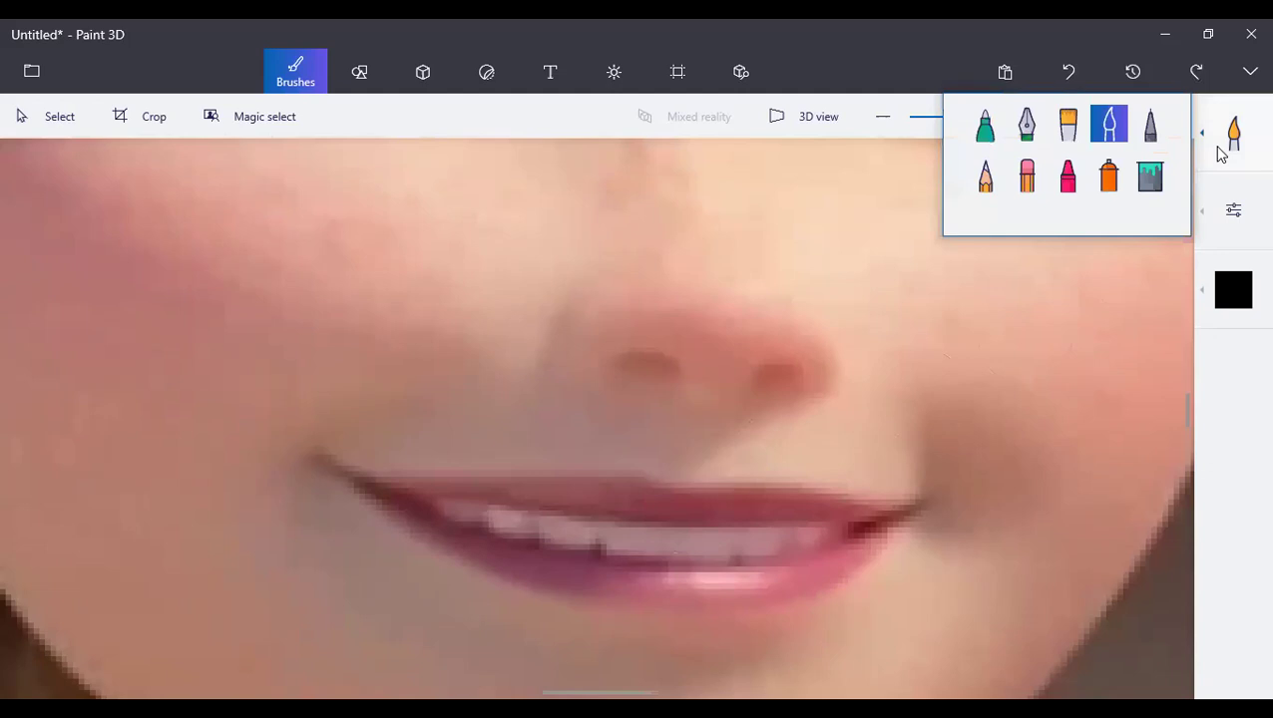
left_click(983, 128)
left_click(1234, 294)
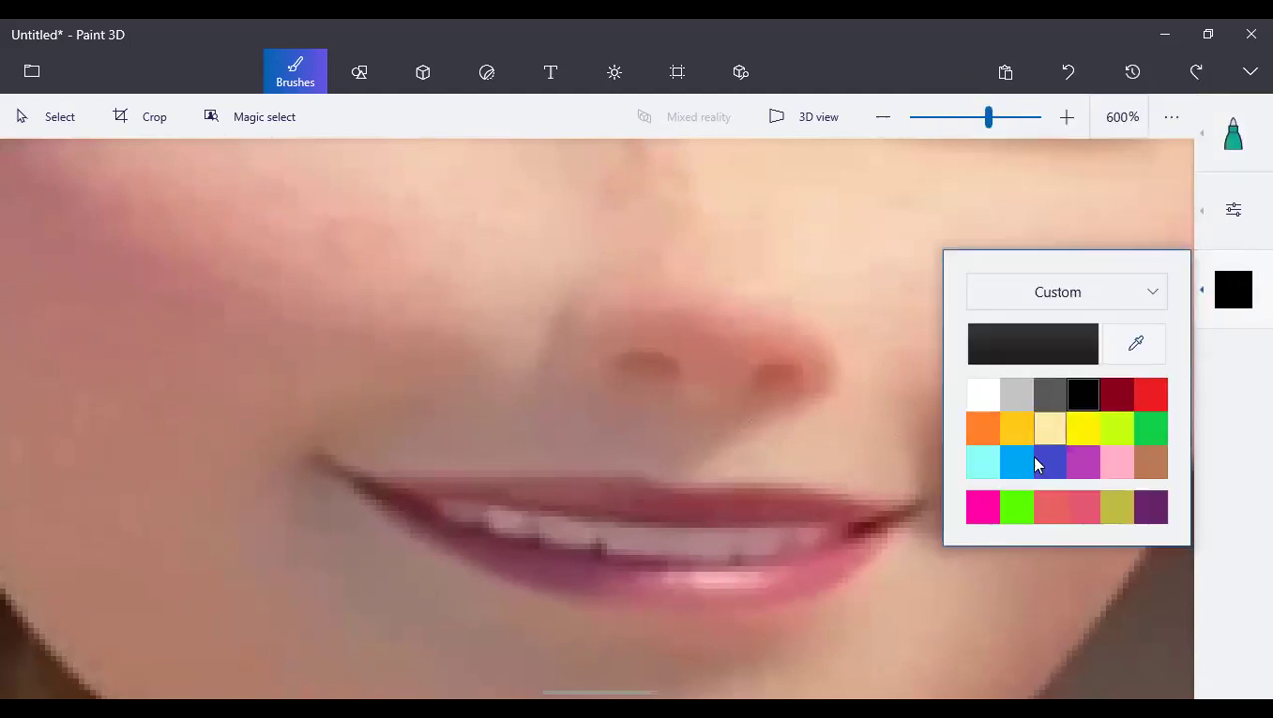
left_click(1088, 462)
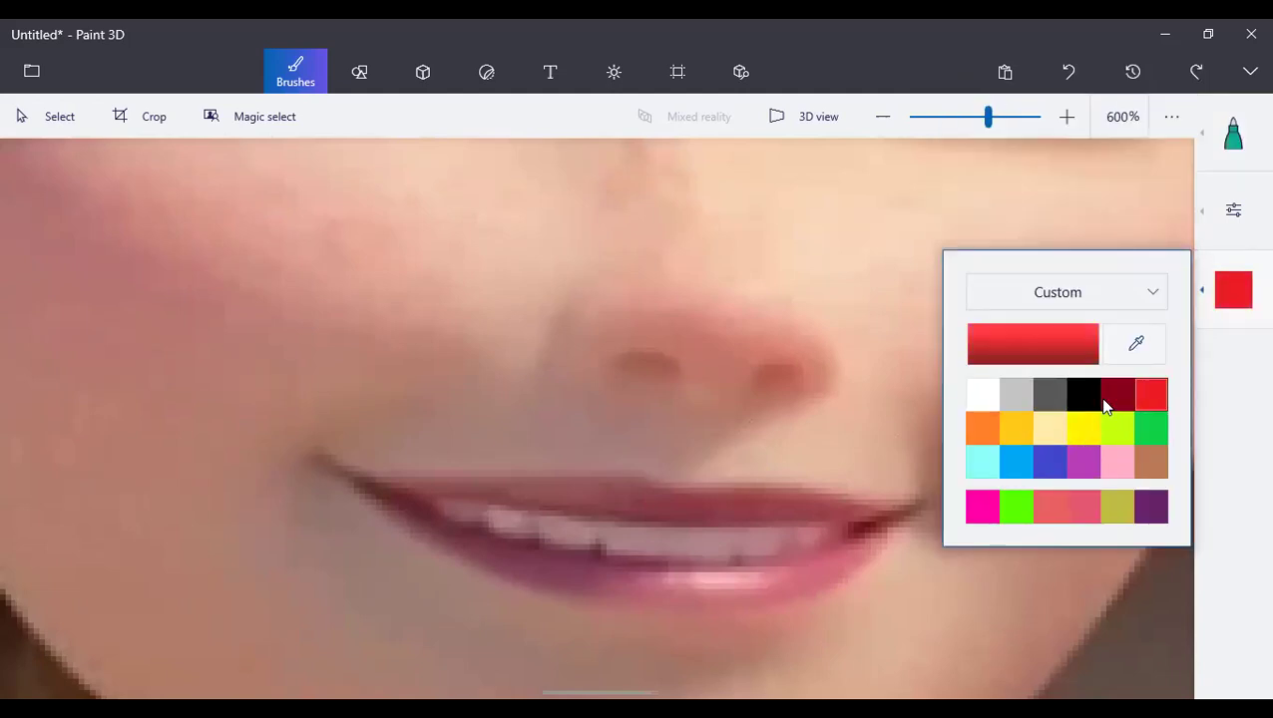
left_click(623, 579)
mouse_move(612, 583)
left_mouse_down()
mouse_move(682, 595)
mouse_move(802, 589)
mouse_move(832, 570)
mouse_move(713, 585)
left_mouse_up()
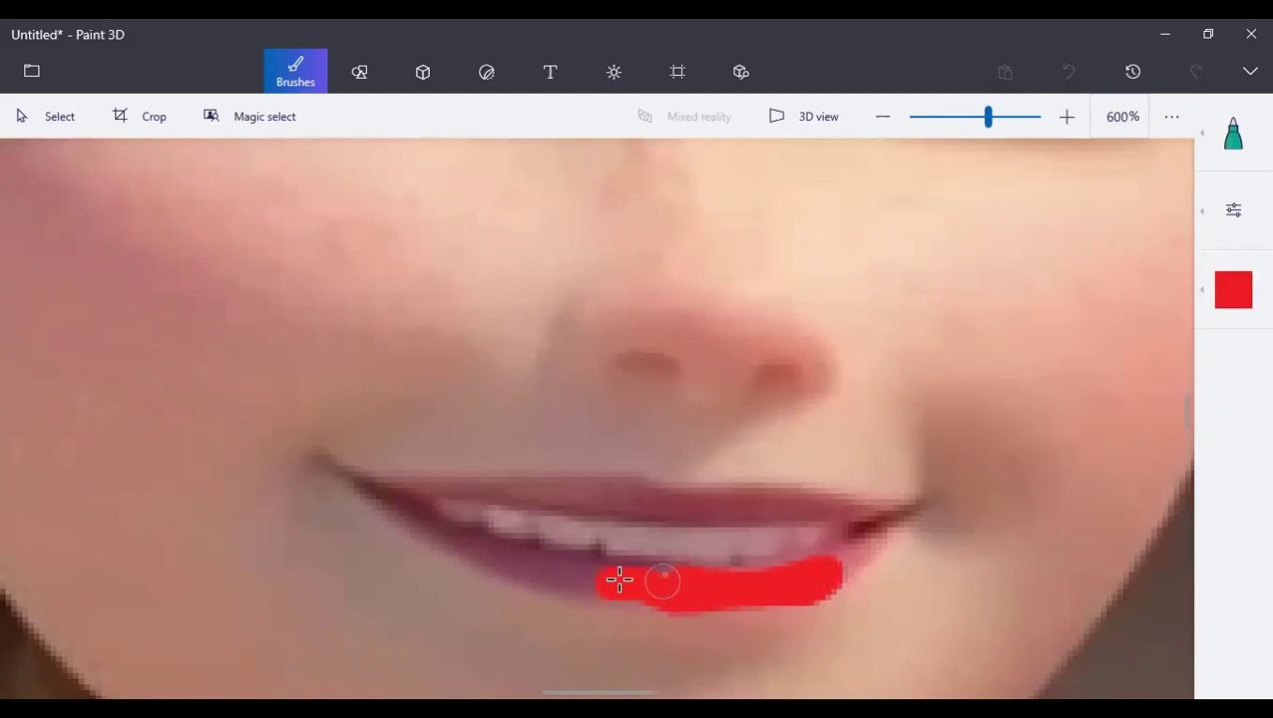
mouse_move(572, 577)
left_mouse_down()
mouse_move(491, 557)
mouse_move(389, 508)
left_mouse_up()
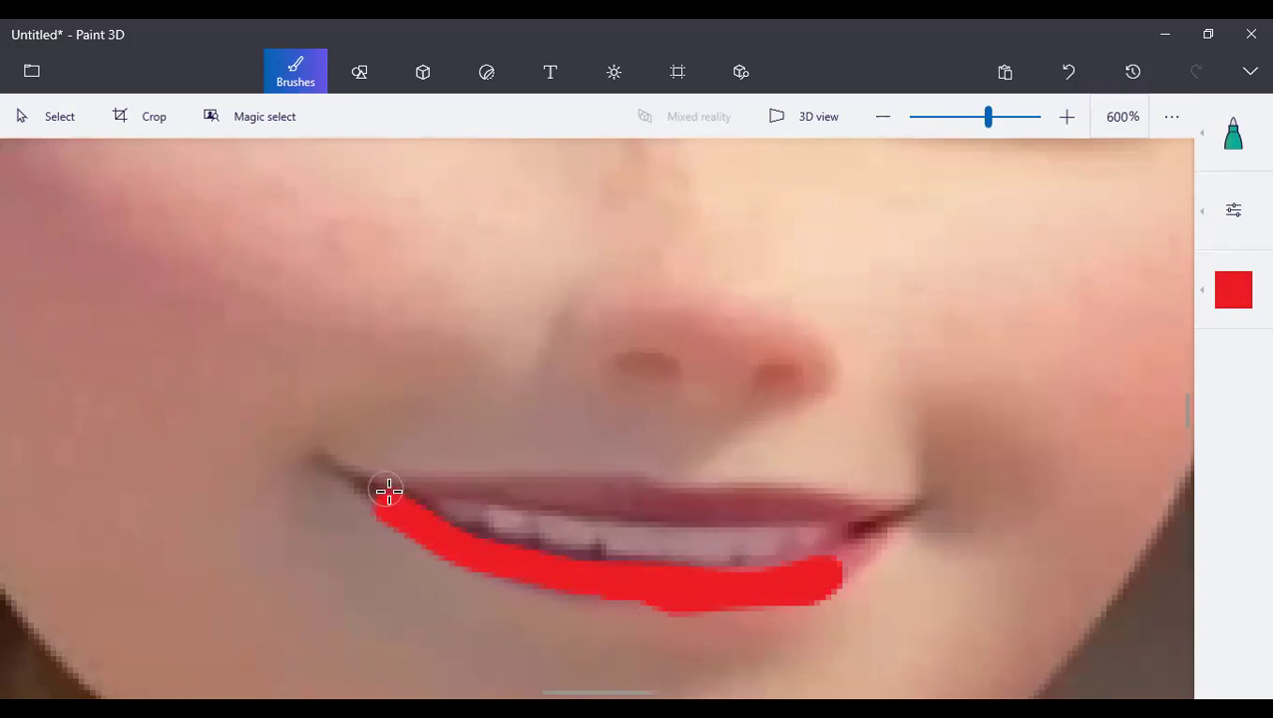
Step: Paint the upper lip red and extend the color into both mouth corners with a 2 px marker
mouse_move(470, 491)
left_mouse_down()
mouse_move(878, 516)
mouse_move(828, 575)
left_mouse_up()
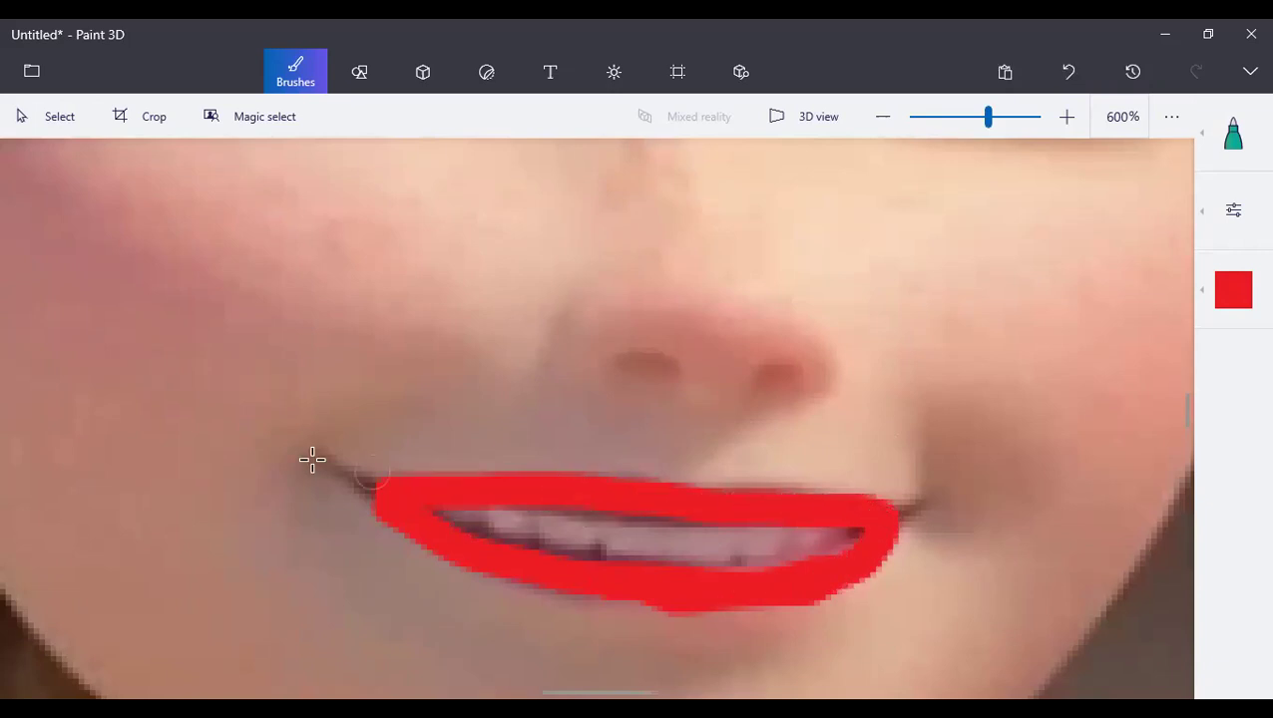
left_click(1235, 214)
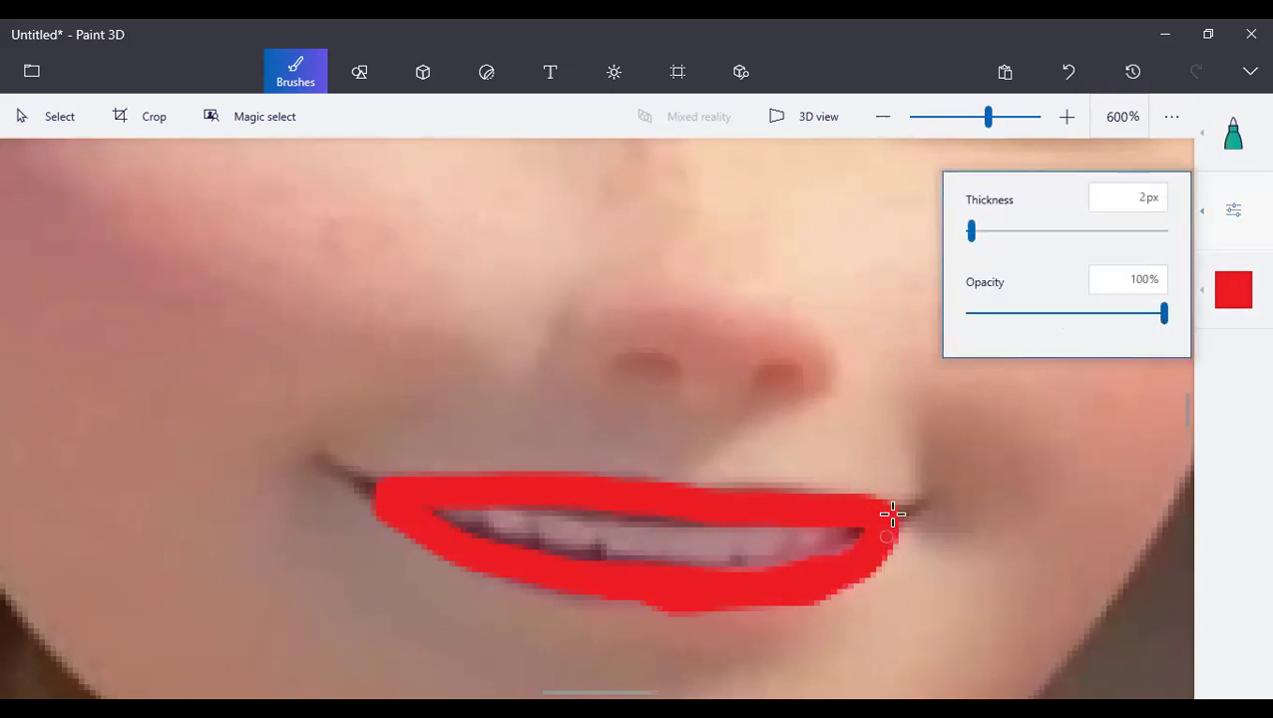
left_click_drag(891, 517, 926, 506)
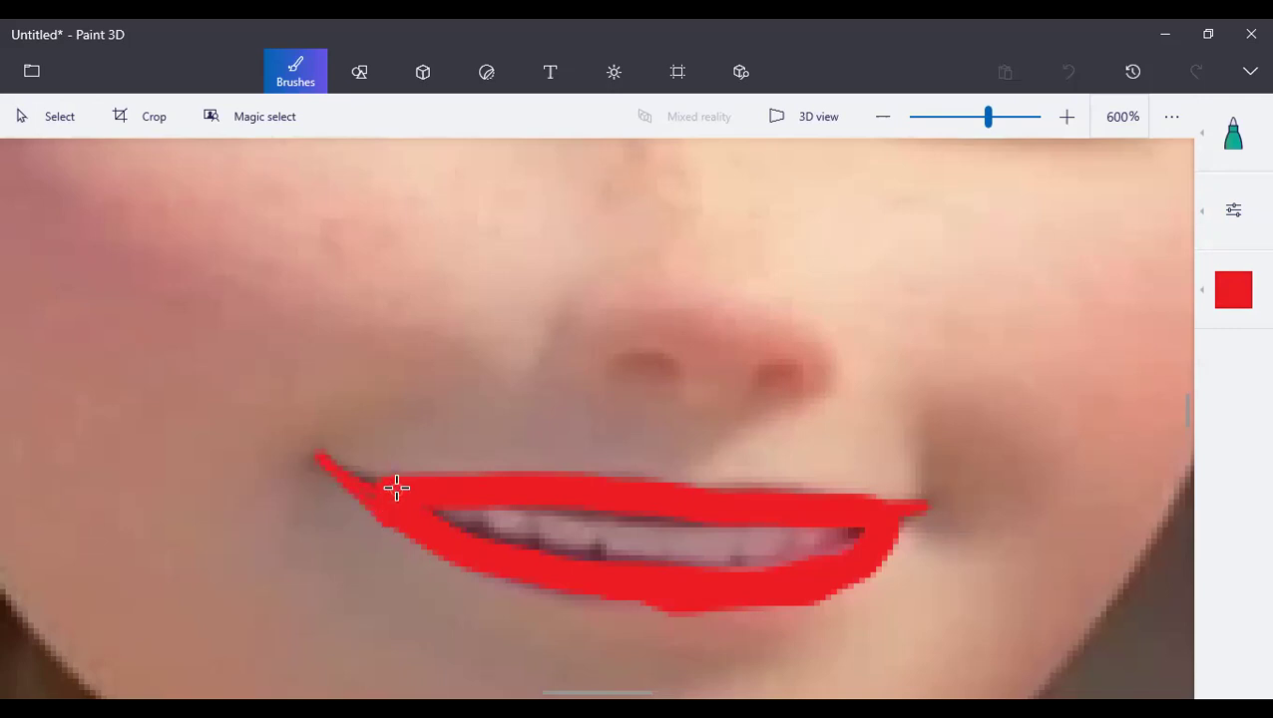
Step: Try to draw a red teardrop-shaped earring loop hanging from the ear stud, and undo it
scroll(483, 523, "down", 10)
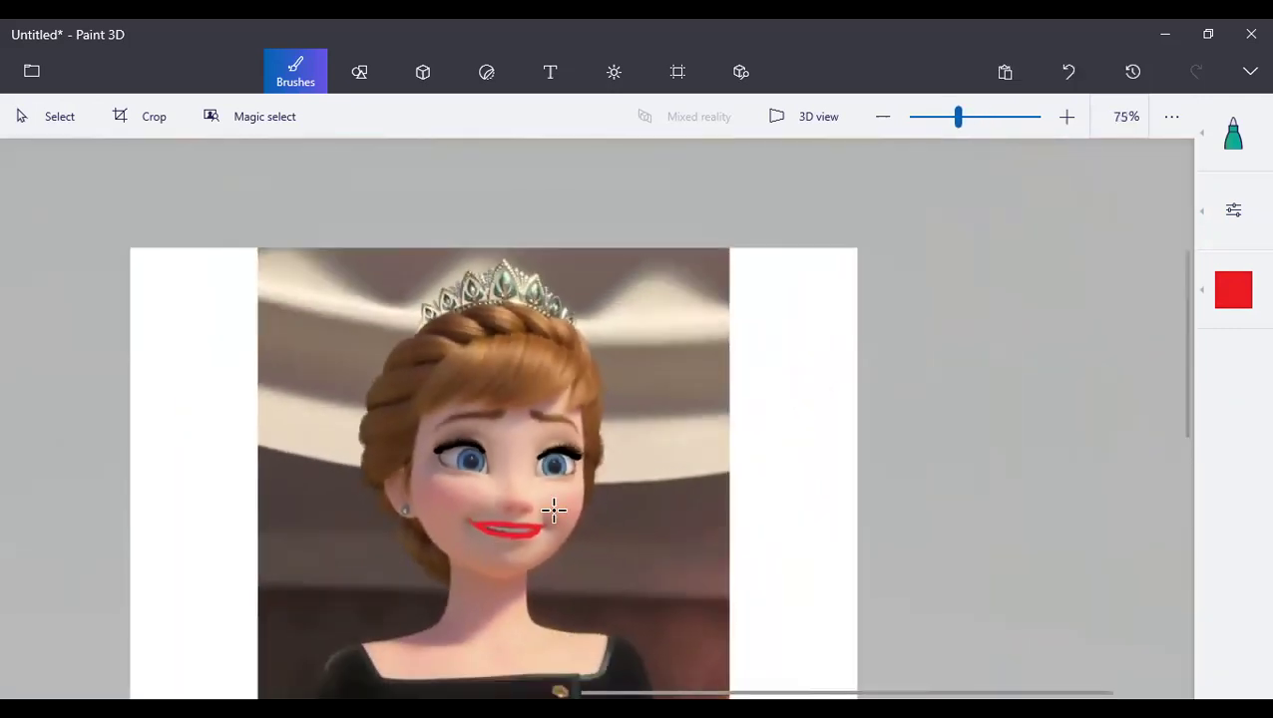
scroll(638, 549, "down", 2)
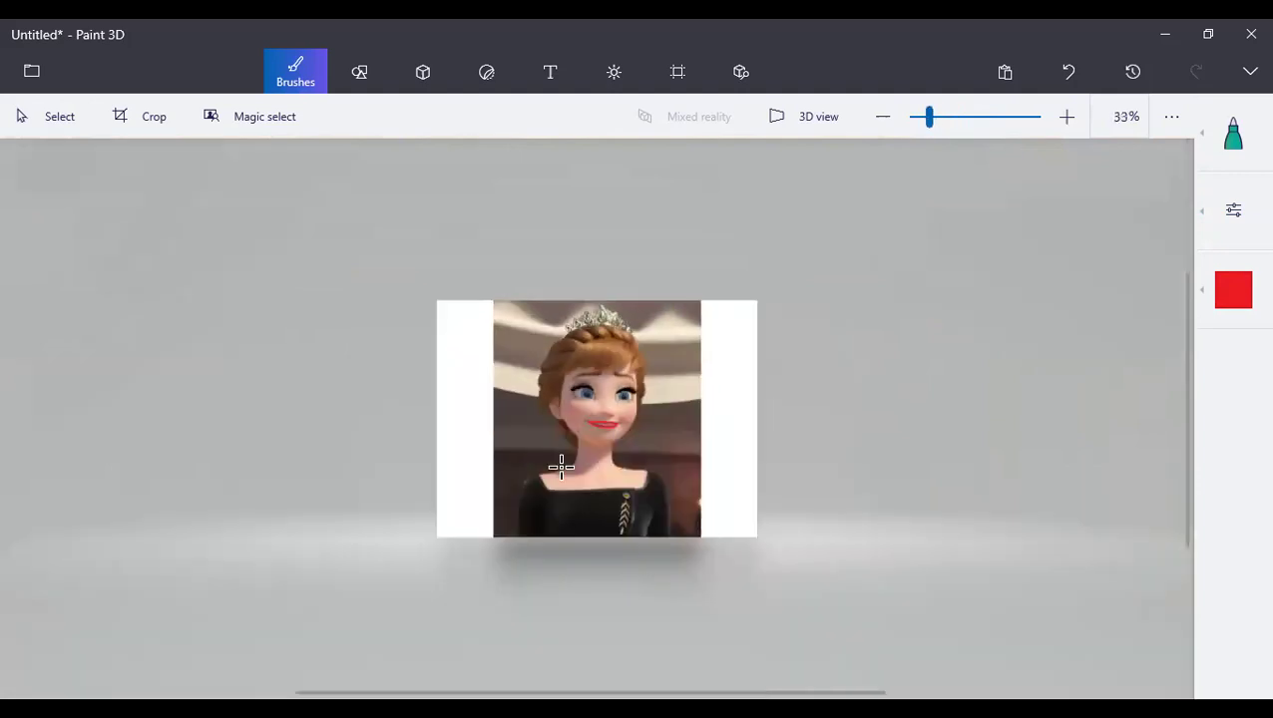
scroll(600, 594, "up", 4)
scroll(529, 506, "up", 2)
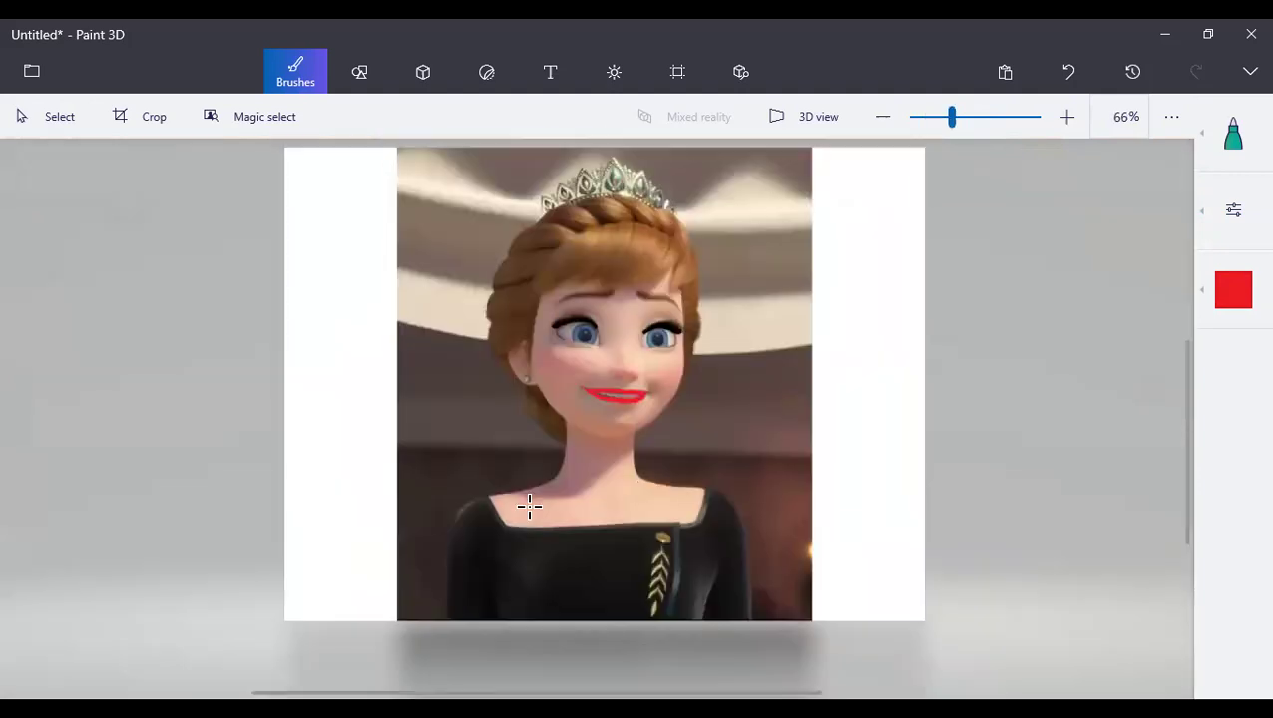
scroll(606, 318, "up", 7)
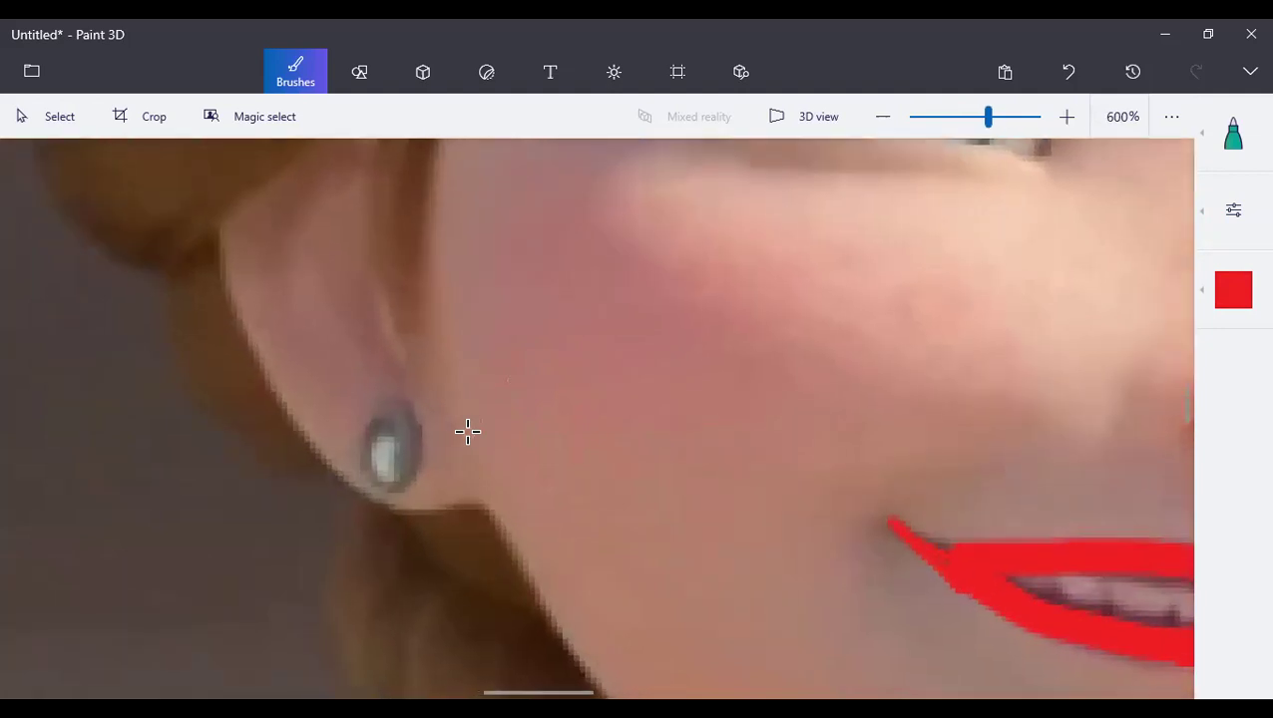
mouse_move(321, 531)
left_mouse_down()
mouse_move(355, 672)
mouse_move(417, 551)
mouse_move(399, 507)
left_mouse_up()
scroll(415, 548, "down", 4)
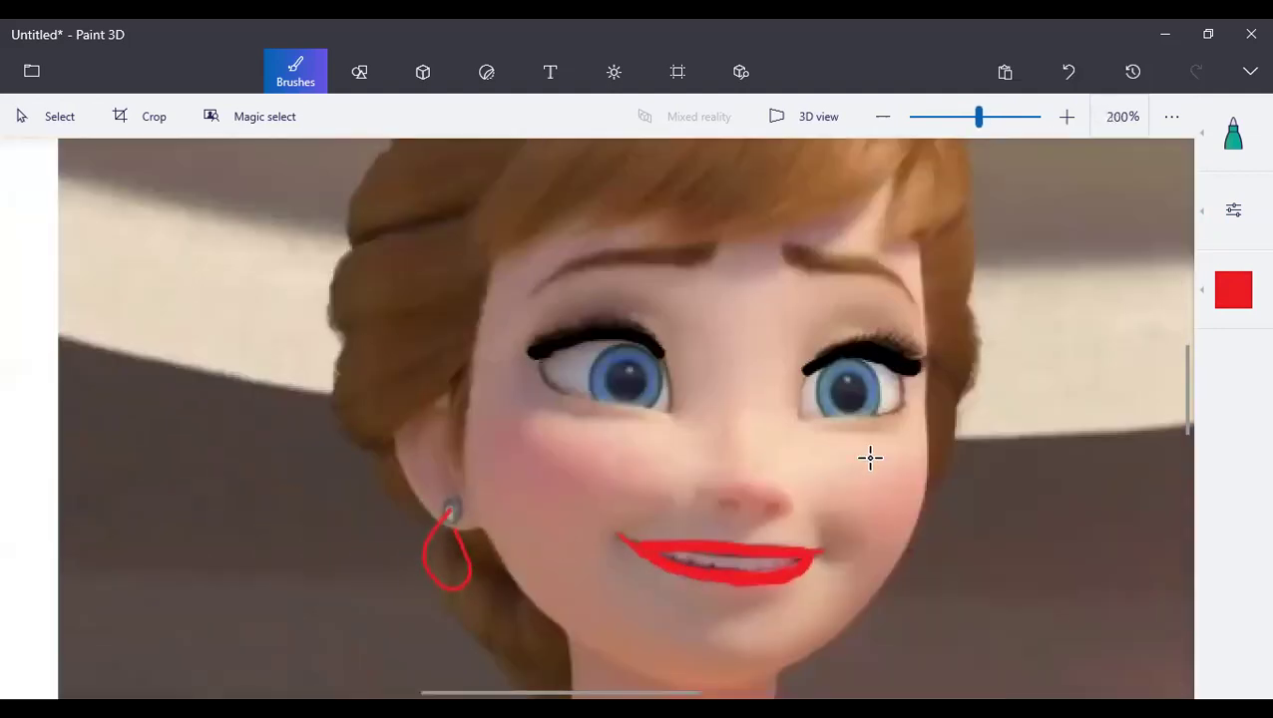
scroll(873, 475, "down", 1)
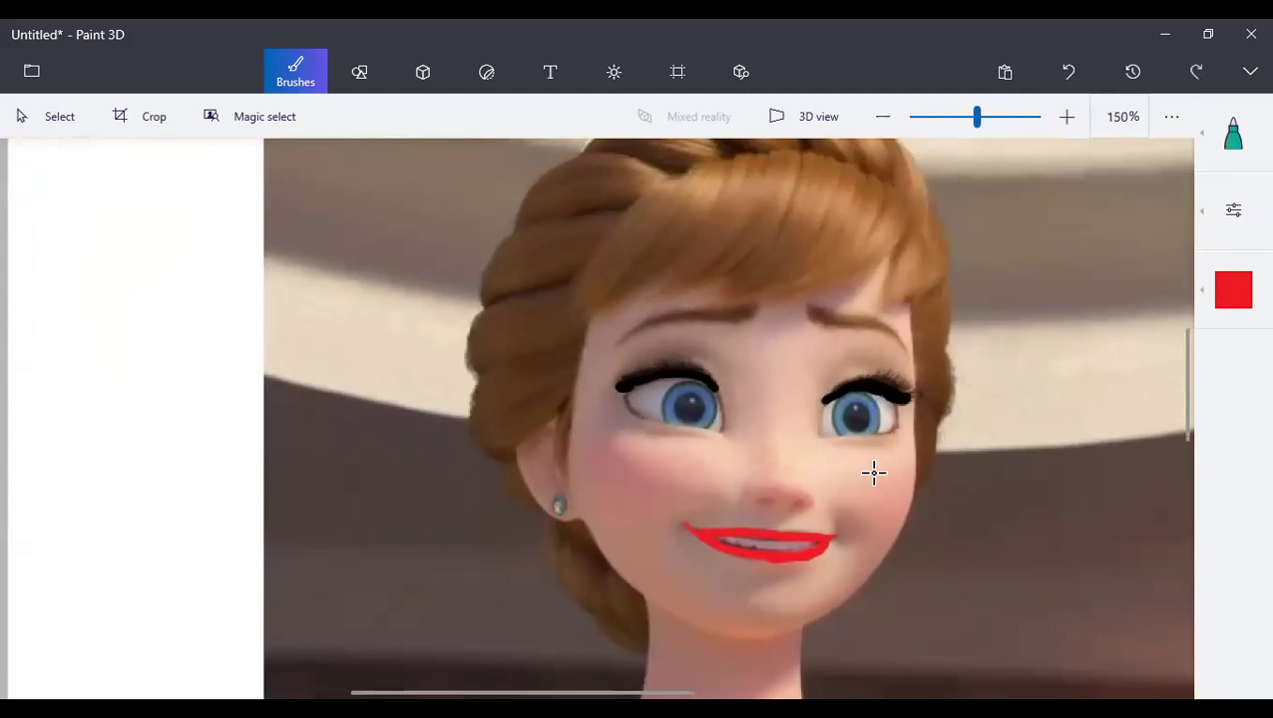
Step: Sample the light skin tone from the upper chest as the brush color
scroll(587, 555, "down", 3)
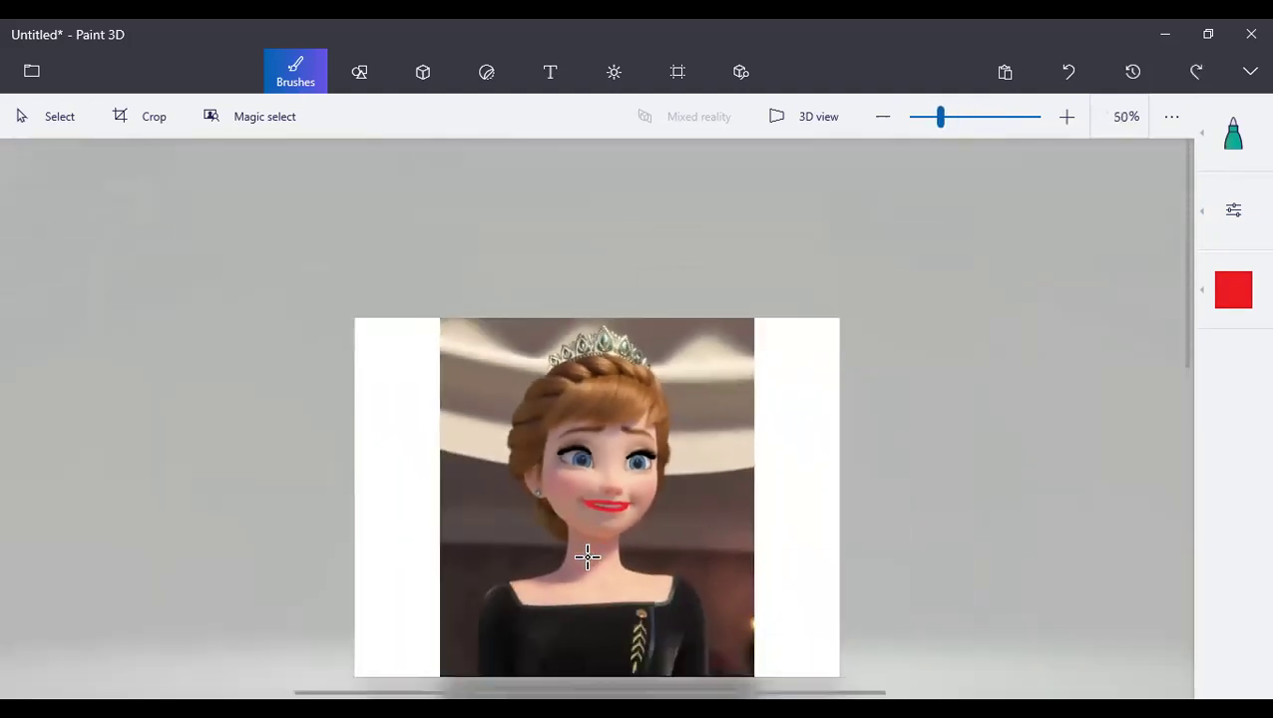
scroll(589, 459, "up", 1)
left_click(1233, 289)
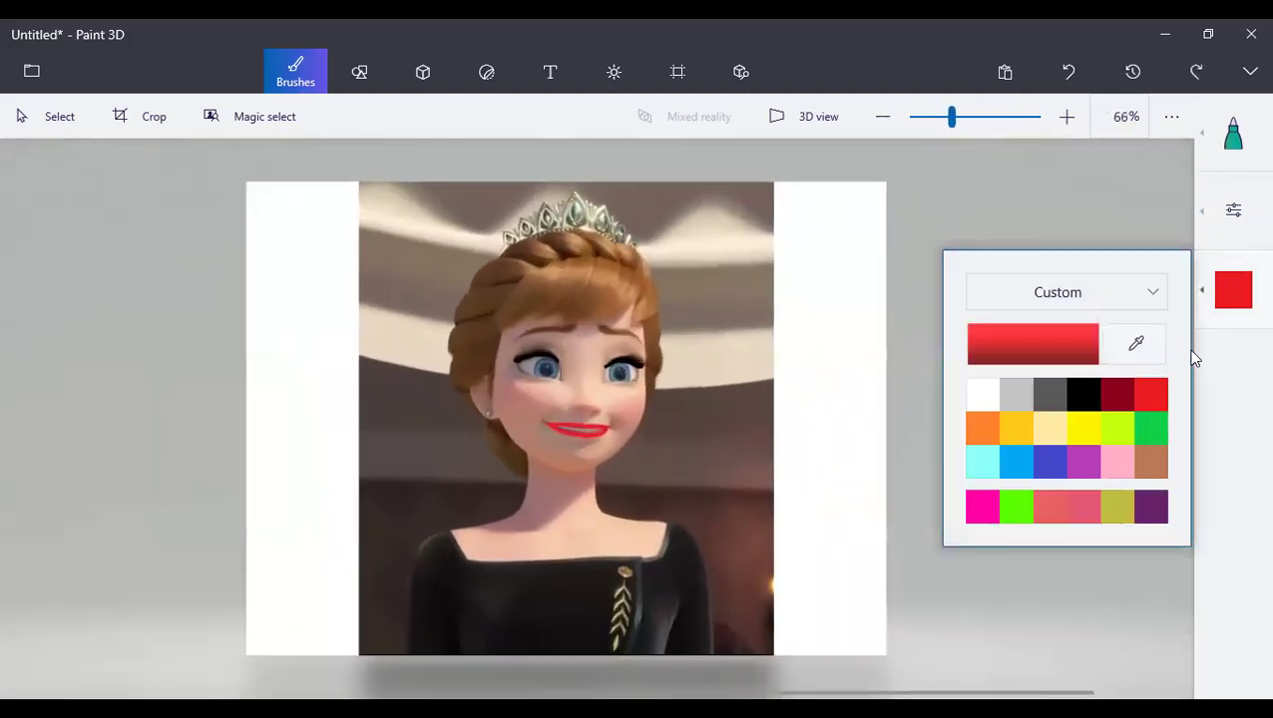
left_click(1150, 295)
left_click(1142, 344)
left_click(543, 541)
left_click(1237, 294)
left_click(1140, 344)
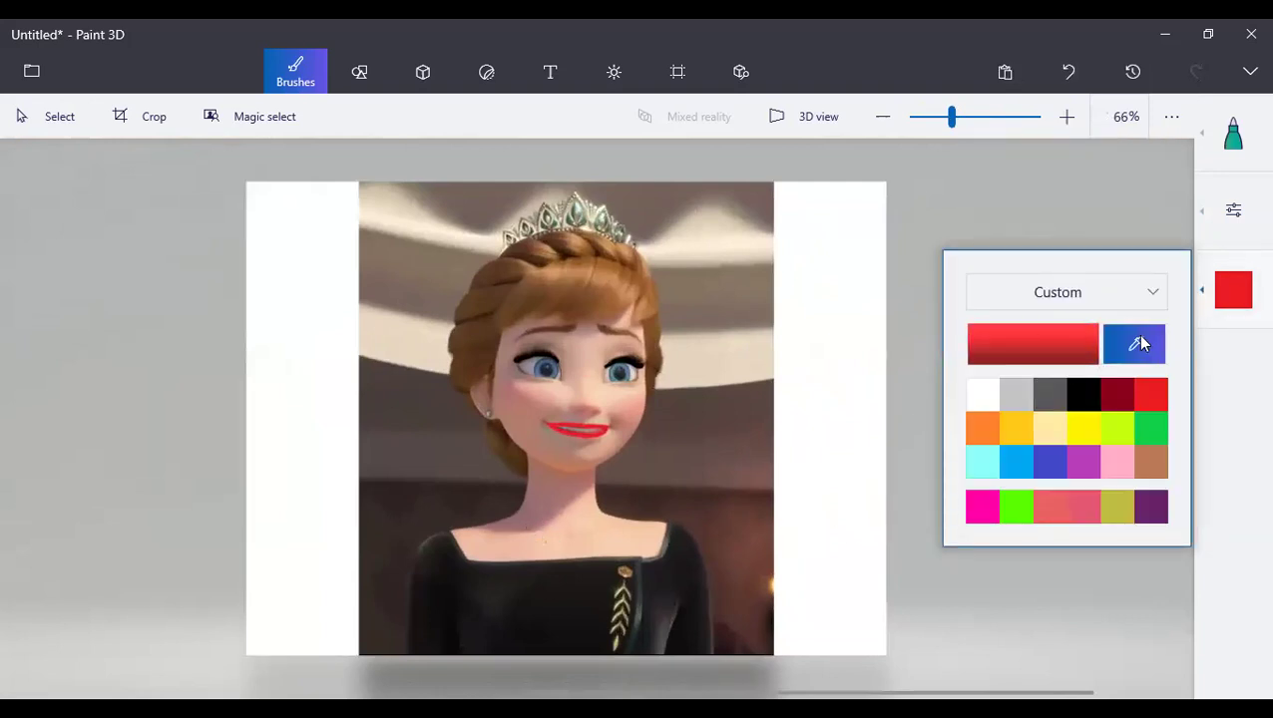
left_click(558, 550)
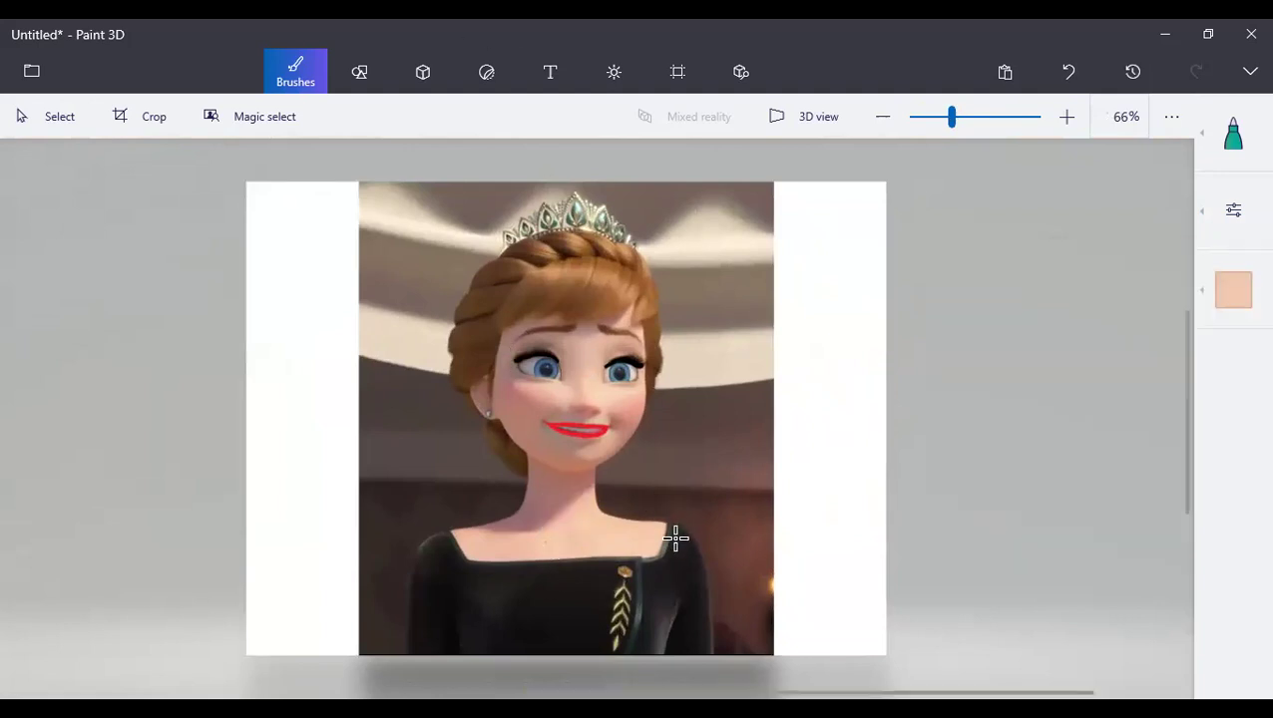
Step: Cover the whole black dress and both shoulders with the skin tone using a 65 px marker
scroll(675, 539, "up", 1)
left_click(1233, 210)
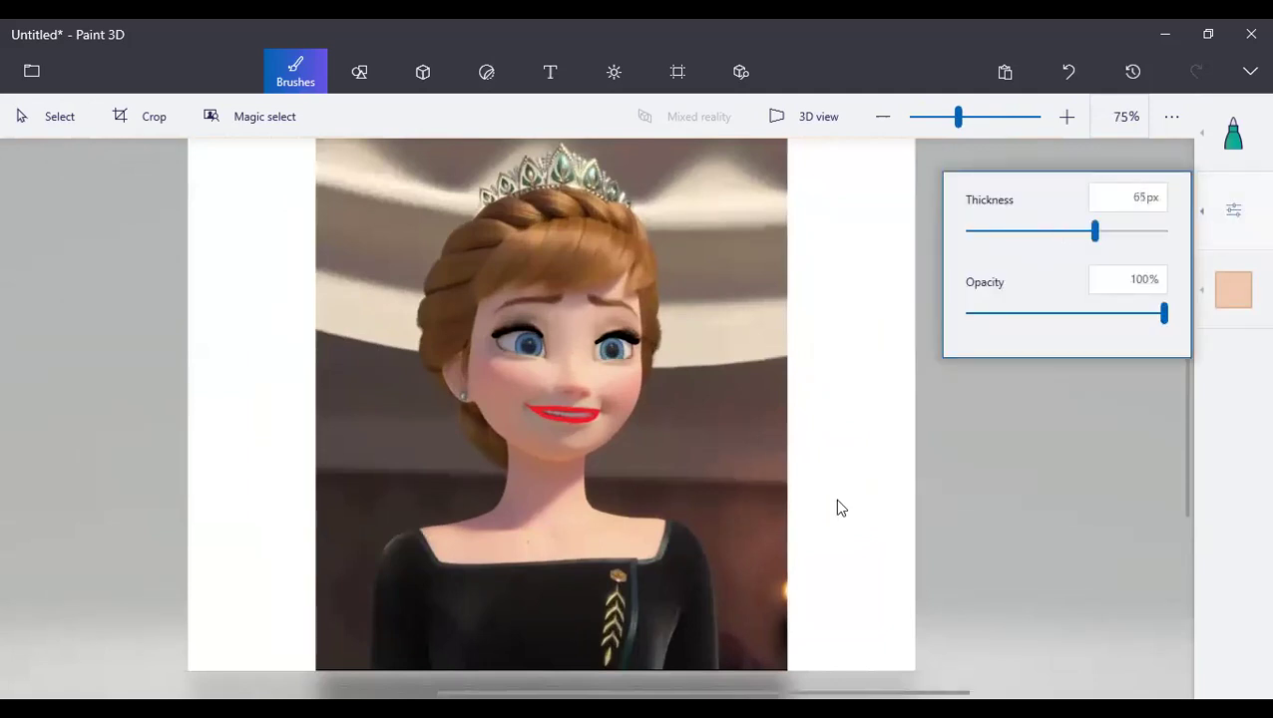
left_click(575, 583)
mouse_move(573, 565)
left_mouse_down()
mouse_move(579, 652)
mouse_move(569, 579)
mouse_move(538, 581)
mouse_move(533, 533)
mouse_move(523, 589)
mouse_move(487, 590)
mouse_move(488, 565)
mouse_move(443, 650)
mouse_move(489, 559)
left_mouse_up()
mouse_move(589, 559)
left_mouse_down()
mouse_move(618, 574)
mouse_move(589, 655)
mouse_move(697, 643)
mouse_move(649, 572)
mouse_move(616, 612)
mouse_move(645, 636)
mouse_move(668, 613)
mouse_move(681, 562)
left_mouse_up()
left_click_drag(693, 623, 704, 656)
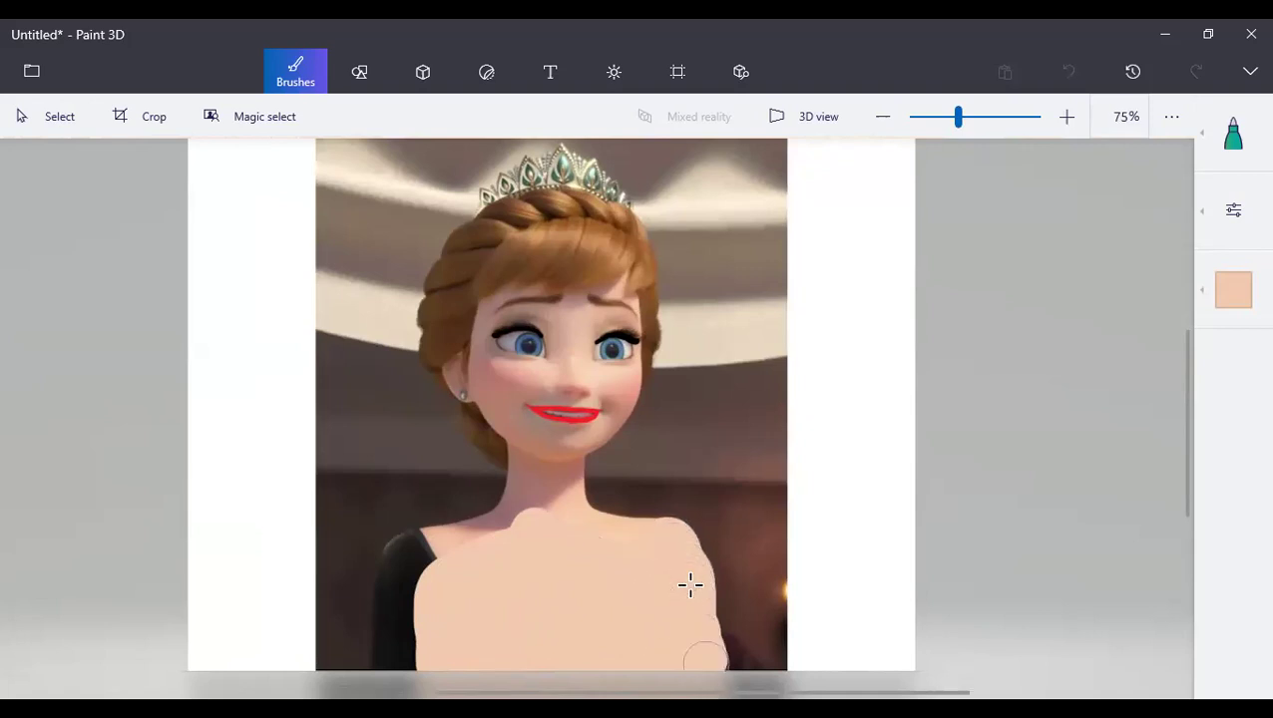
mouse_move(452, 557)
left_mouse_down()
mouse_move(409, 565)
mouse_move(404, 595)
left_mouse_up()
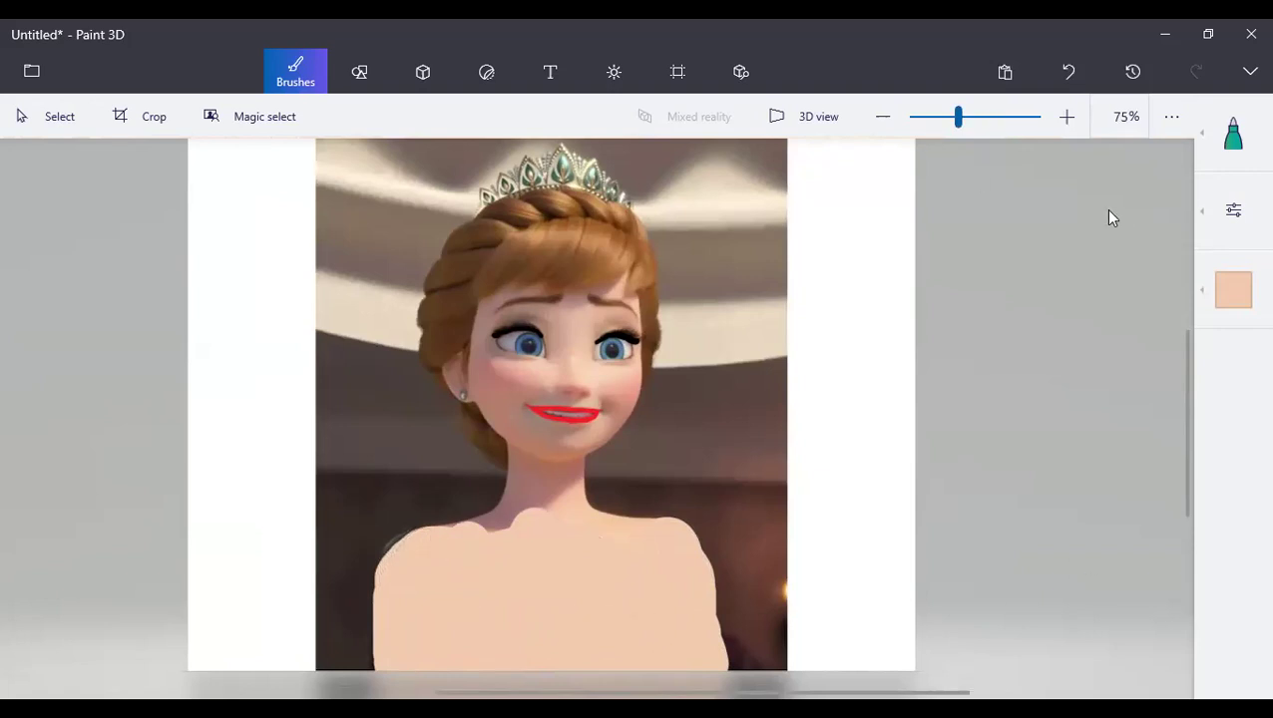
Step: Draw a thin black marker line across the base of the neck as a necklace
left_click(1237, 304)
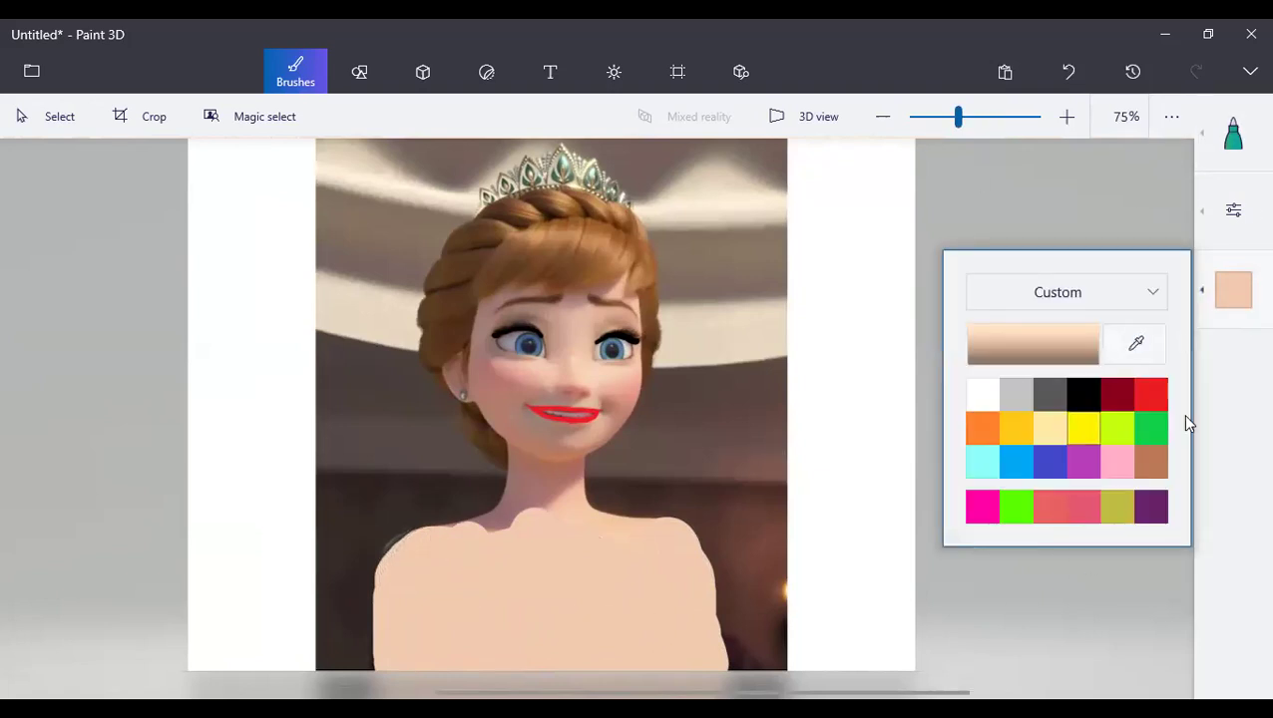
left_click(1091, 394)
left_click(1237, 203)
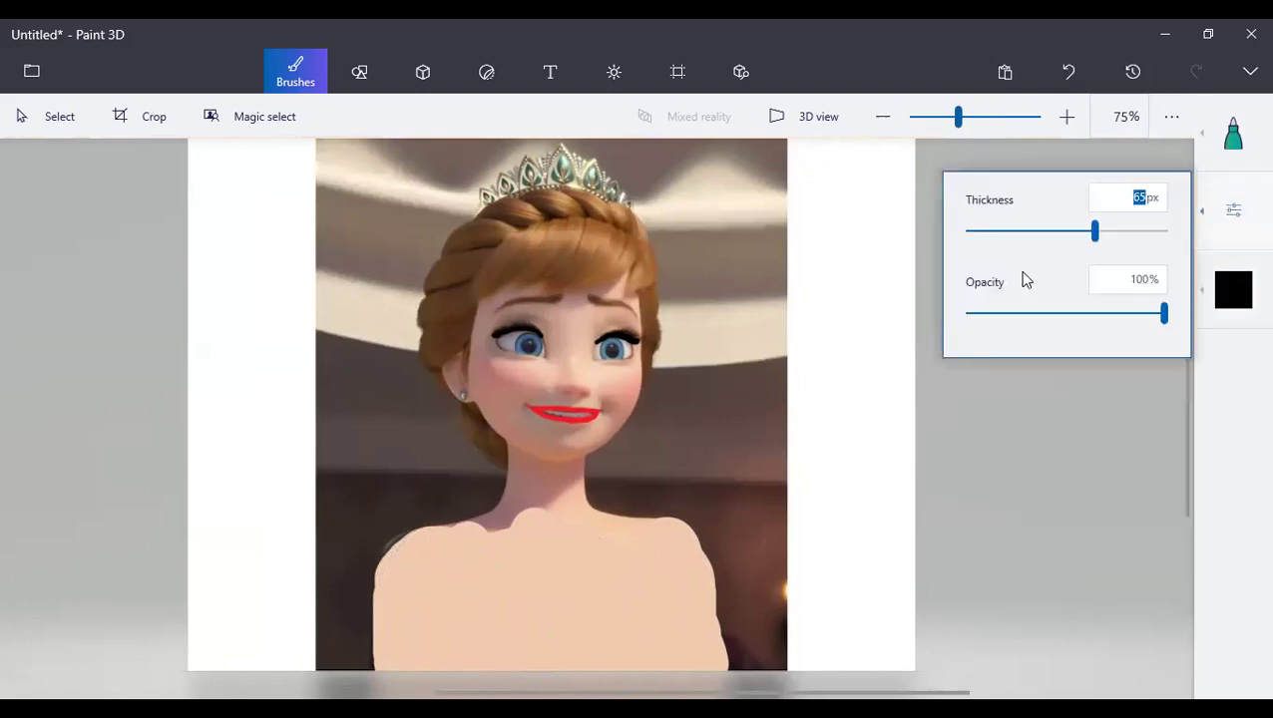
left_click(978, 233)
left_click(473, 519)
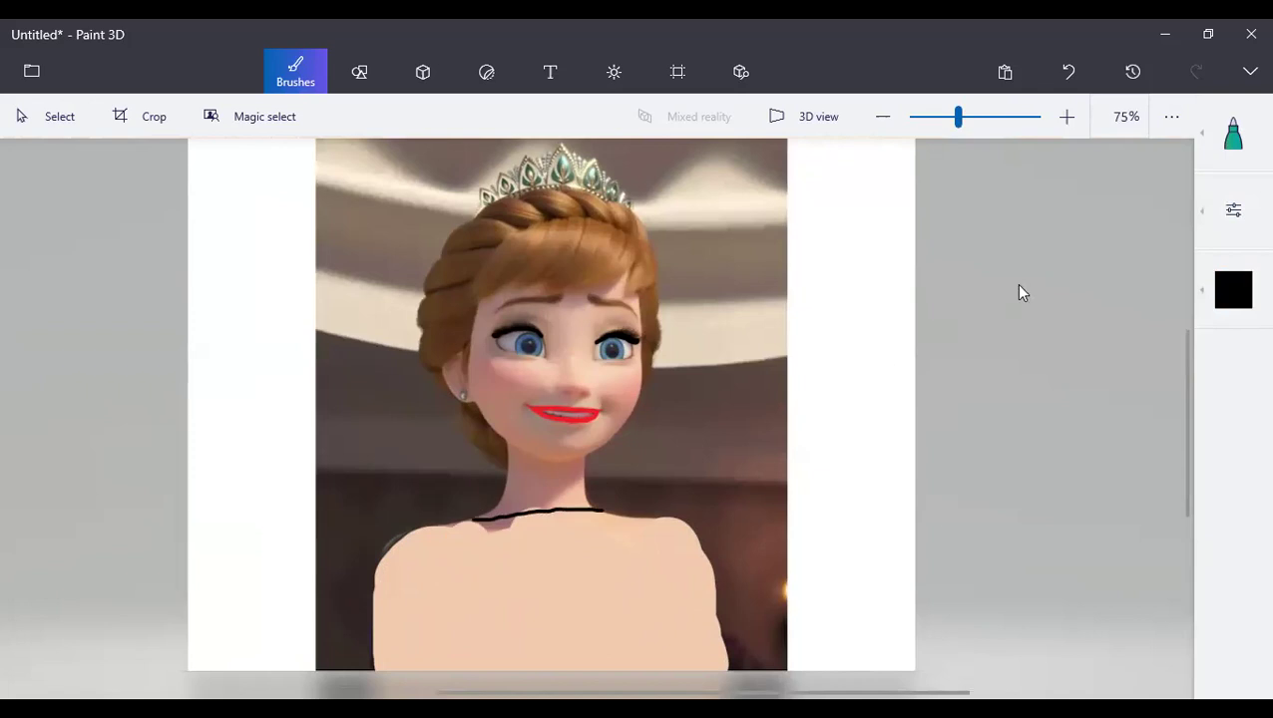
Step: Draw a second thin black line across the middle of the neck as a choker
left_click(1244, 147)
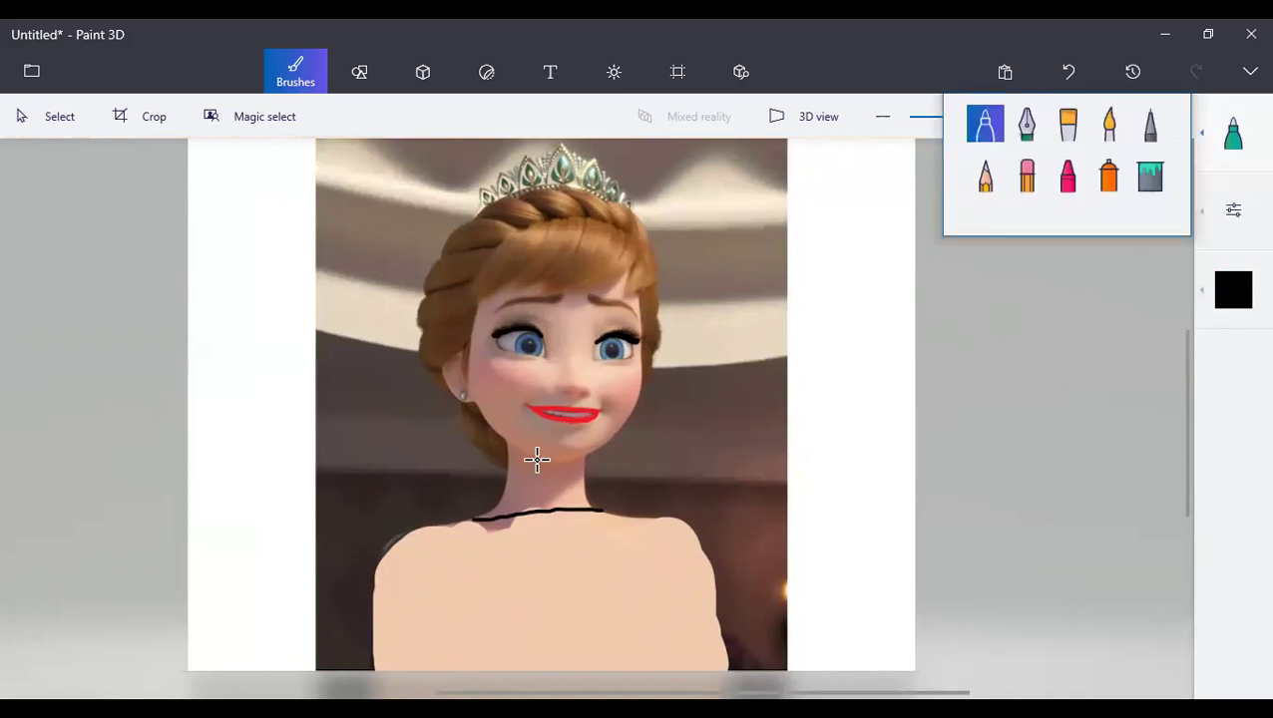
scroll(503, 464, "down", 1)
scroll(504, 464, "up", 8)
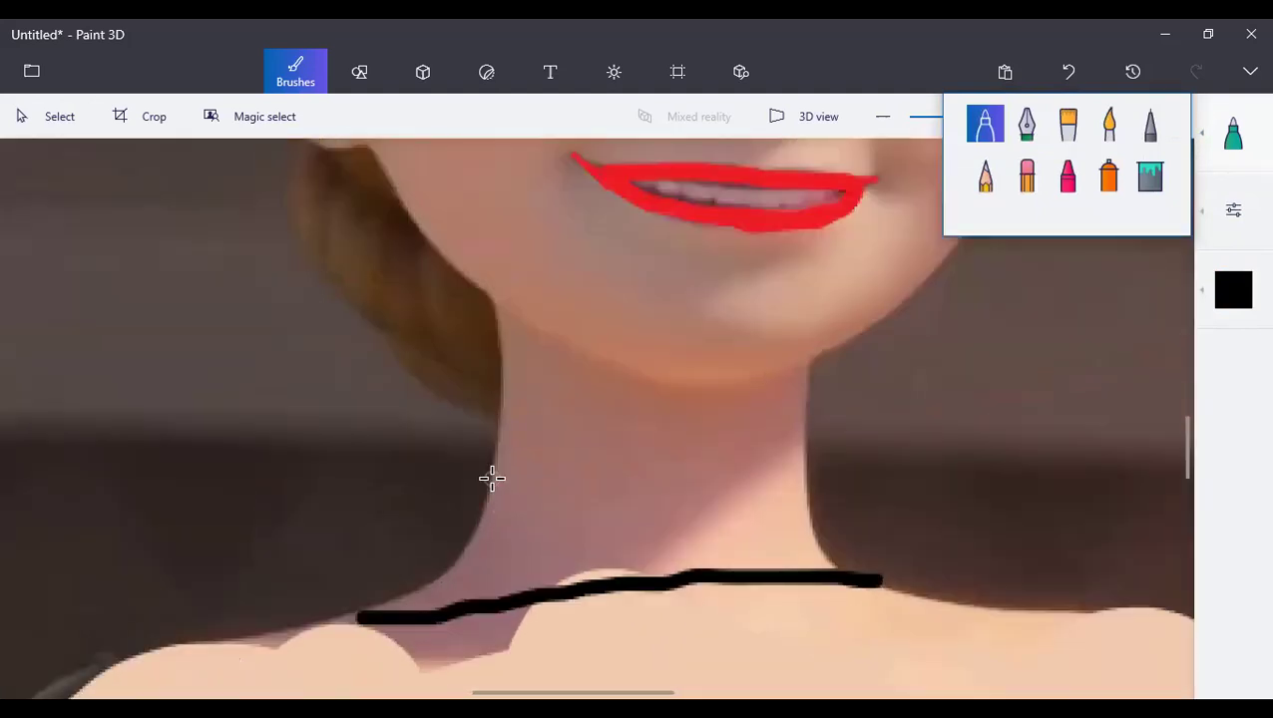
left_click_drag(492, 479, 798, 487)
scroll(741, 541, "down", 5)
scroll(707, 579, "up", 1)
scroll(791, 456, "down", 1)
scroll(867, 415, "down", 3)
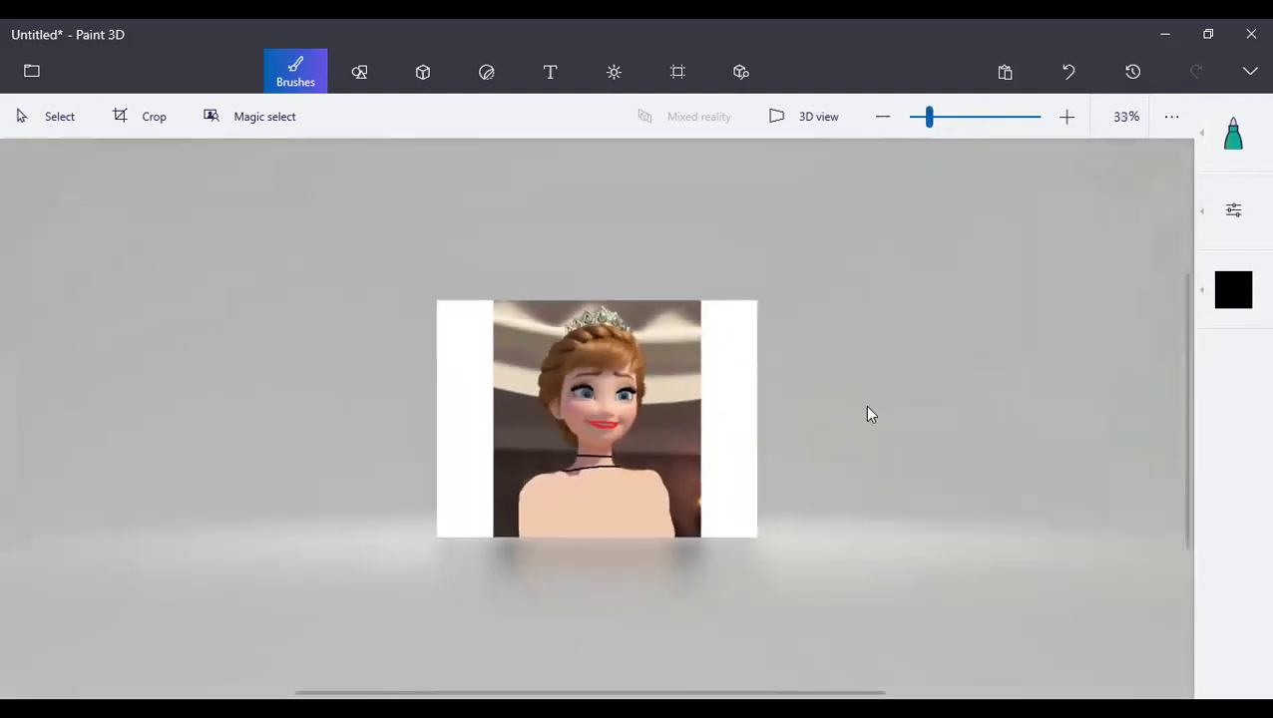
Step: Fill the skin-toned torso and shoulders with solid black using the Fill tool
scroll(926, 375, "up", 2)
left_click(1243, 284)
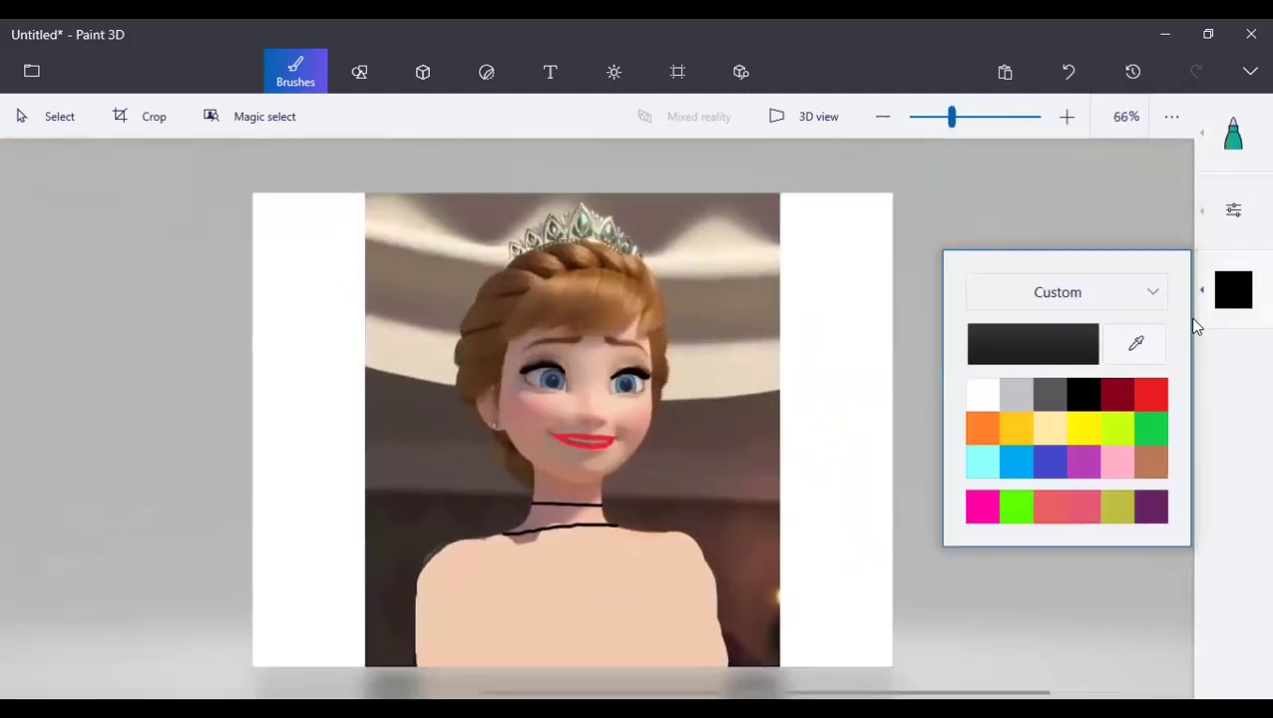
left_click(88, 115)
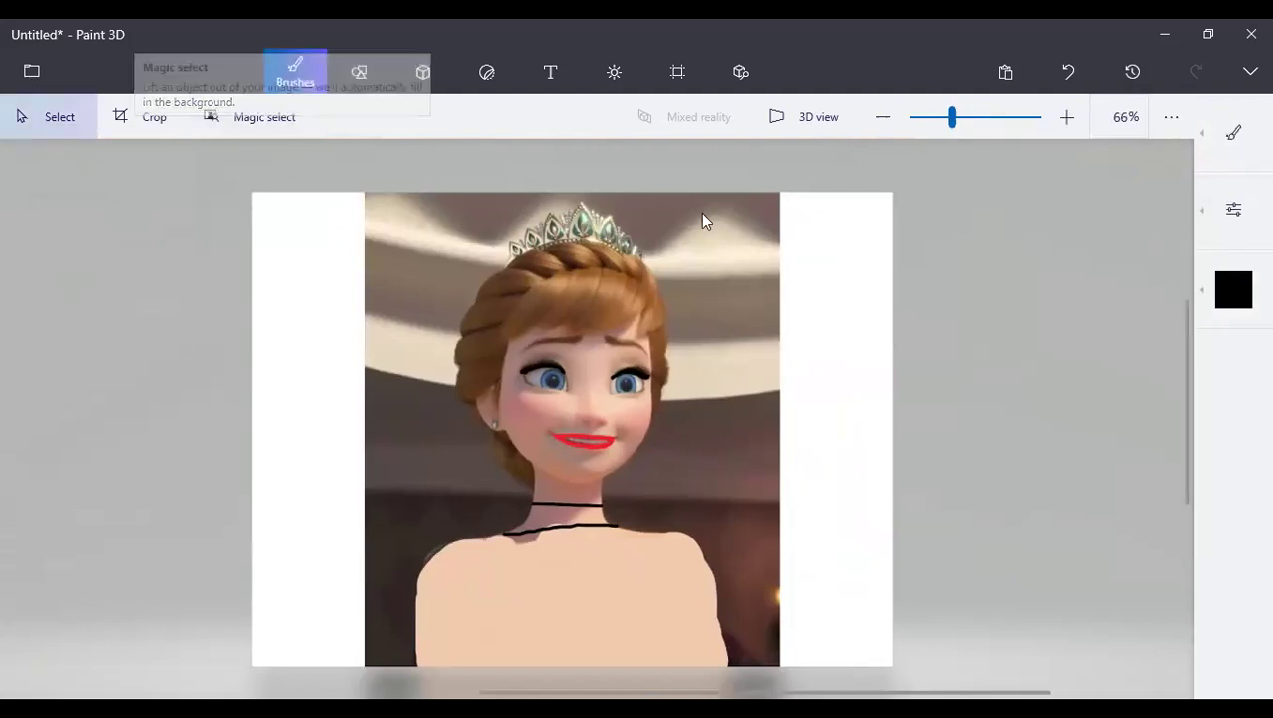
left_click(1237, 160)
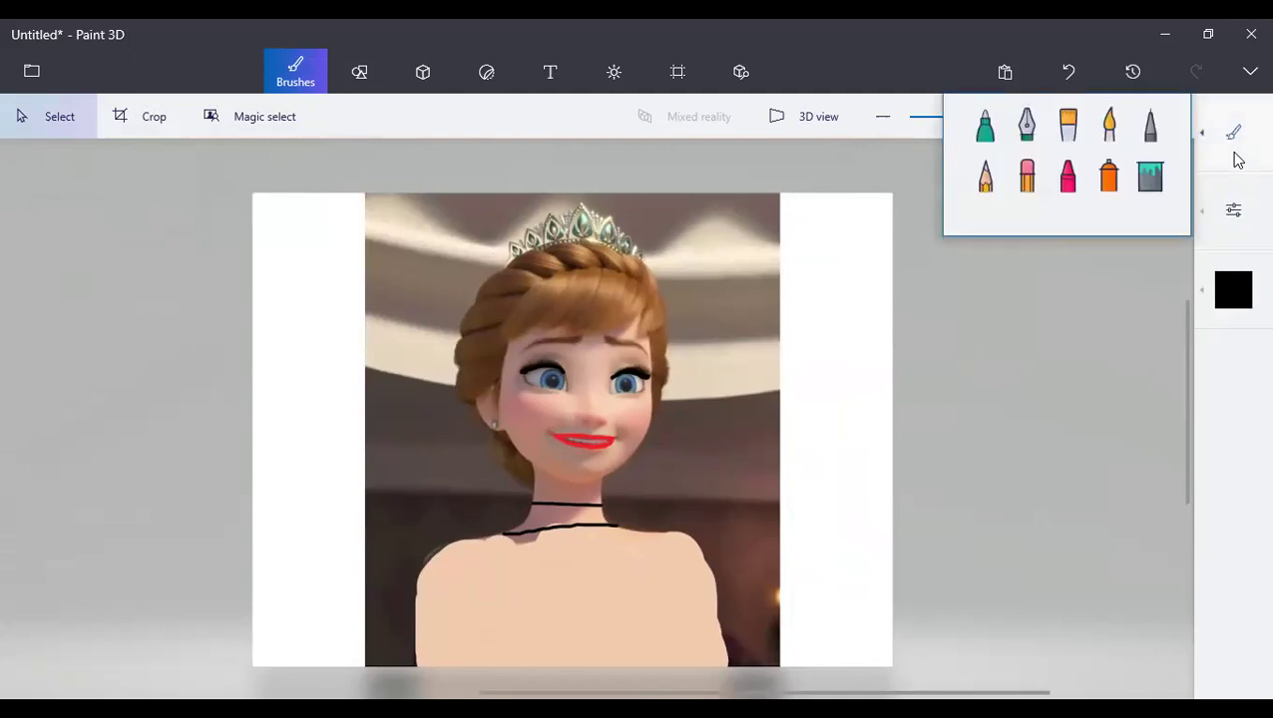
left_click(1149, 176)
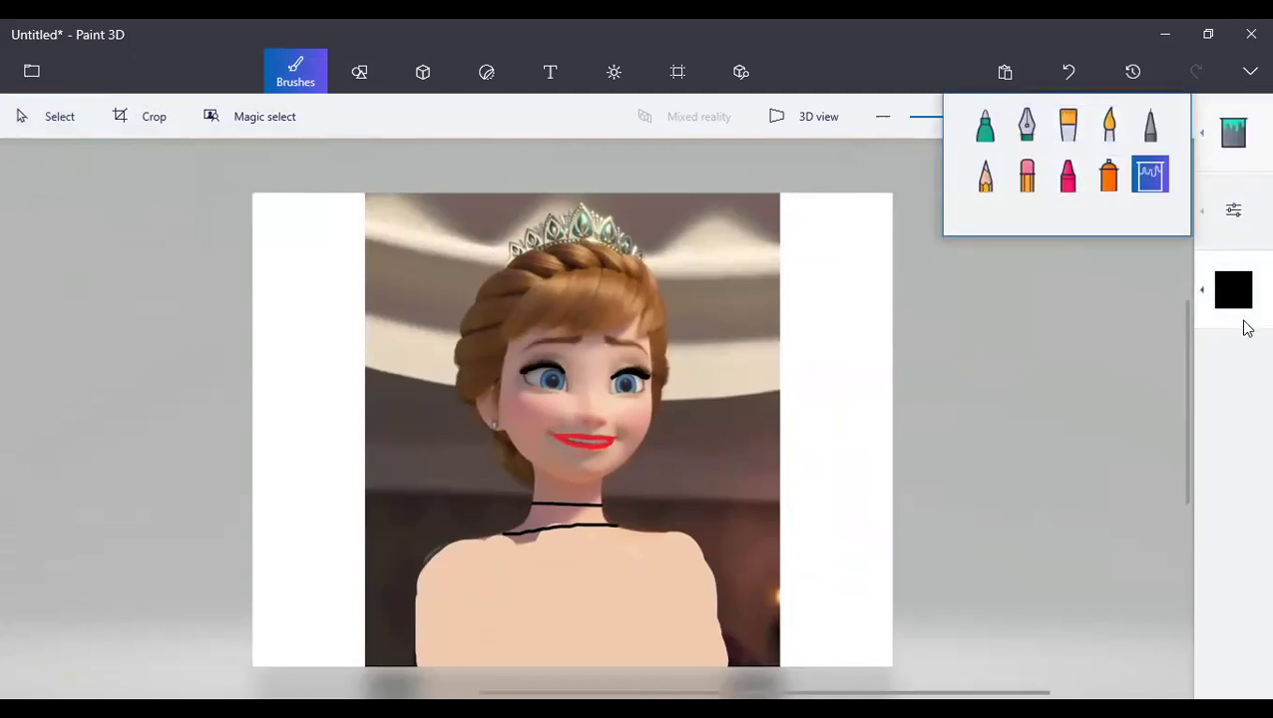
left_click(659, 585)
left_click(659, 585)
Step: Fill the remaining skin patches at the shoulder and the lower neck up to the choker line with black
scroll(460, 440, "up", 6)
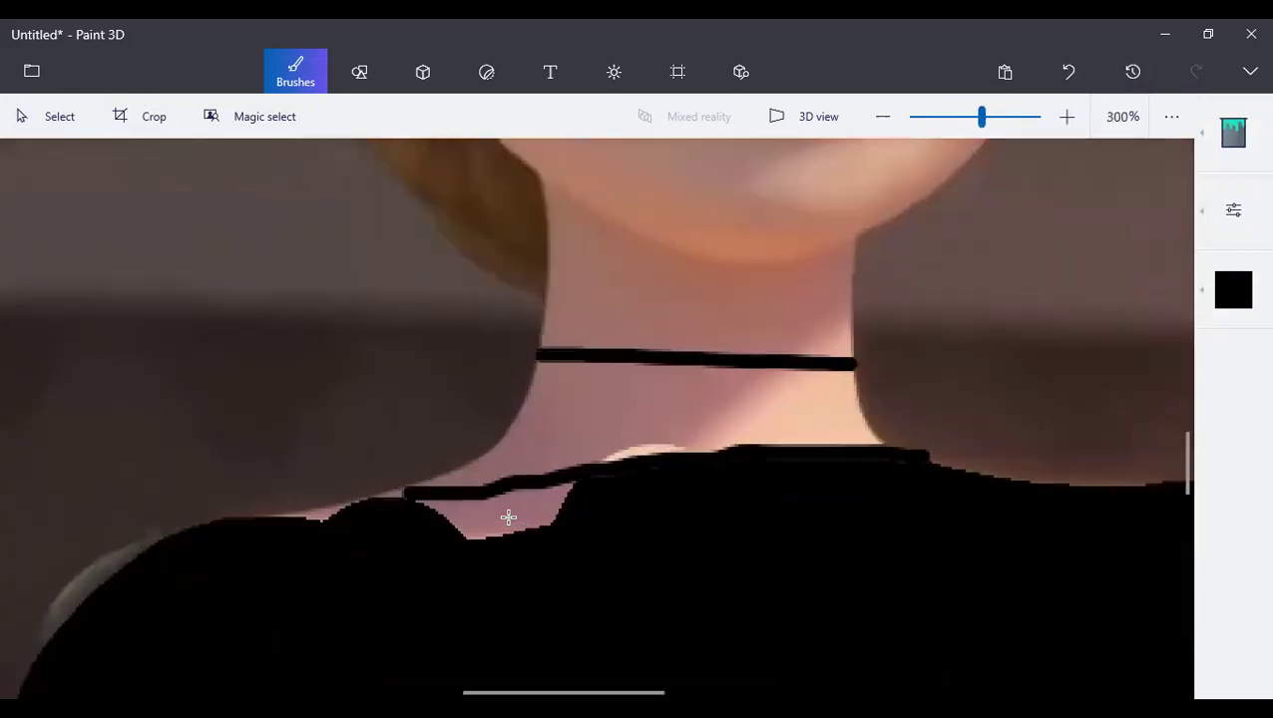
scroll(509, 517, "up", 1)
left_click(508, 517)
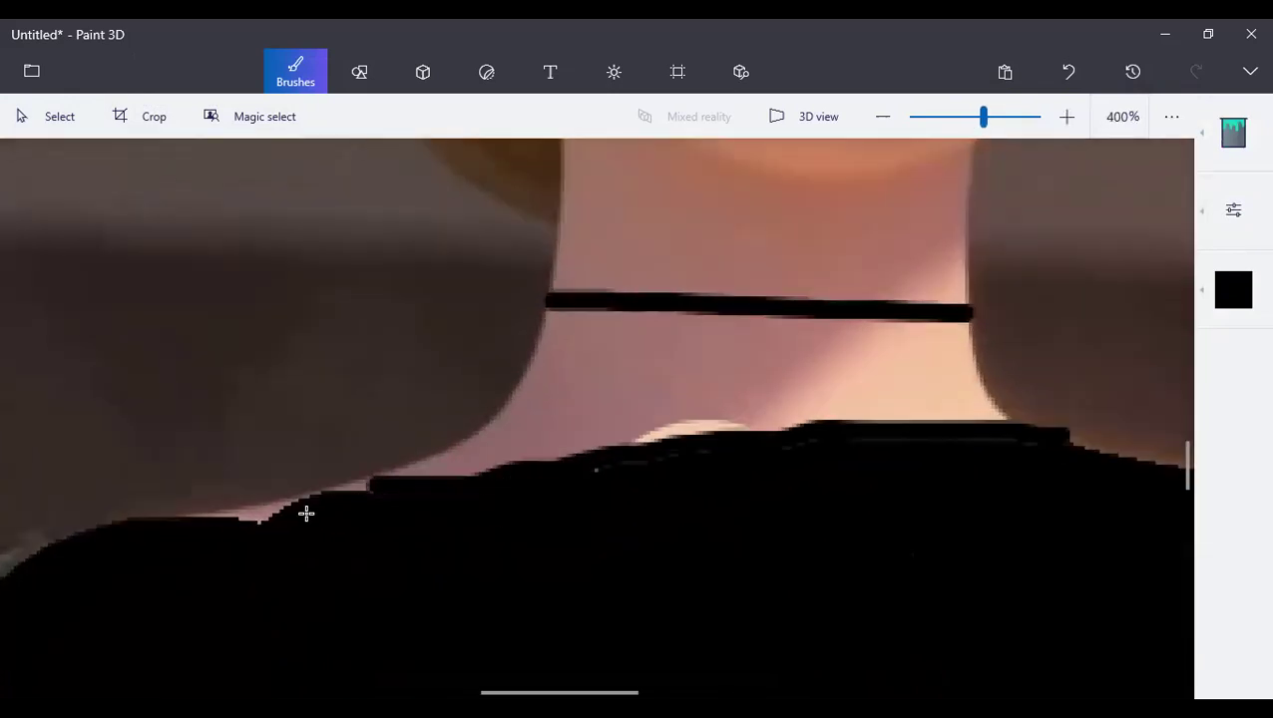
left_click(265, 514)
left_click(839, 346)
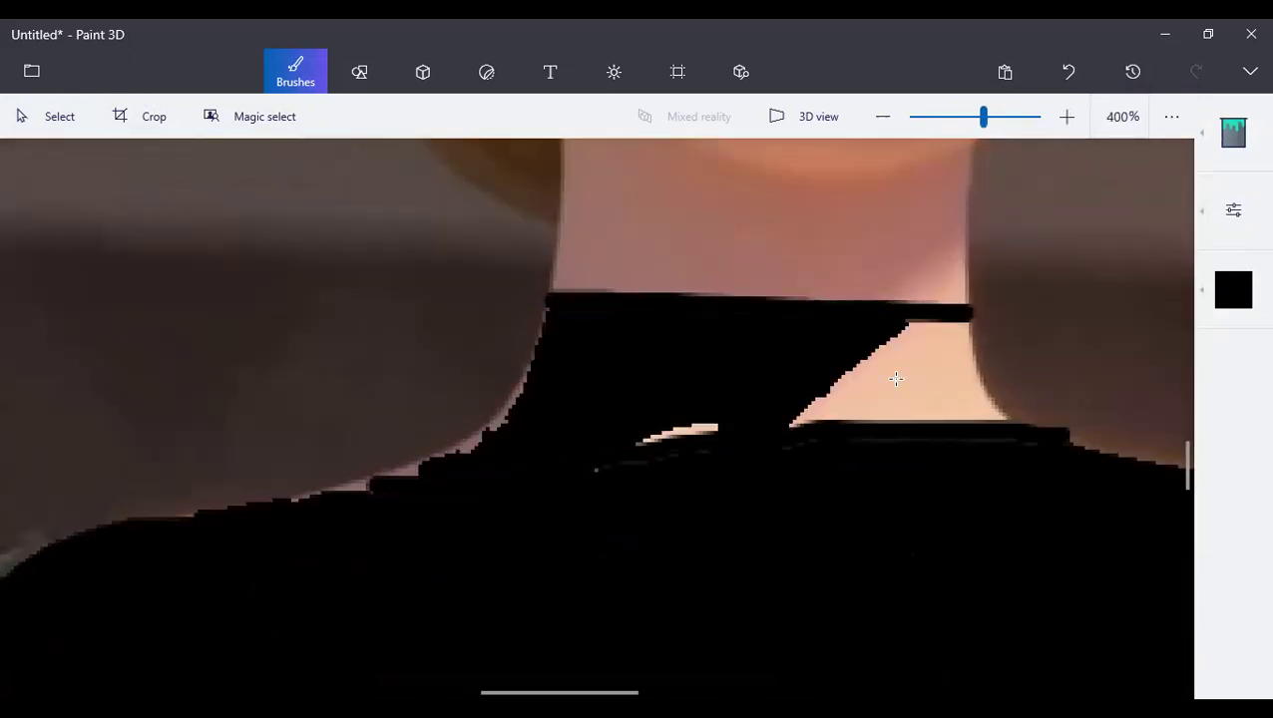
left_click(892, 377)
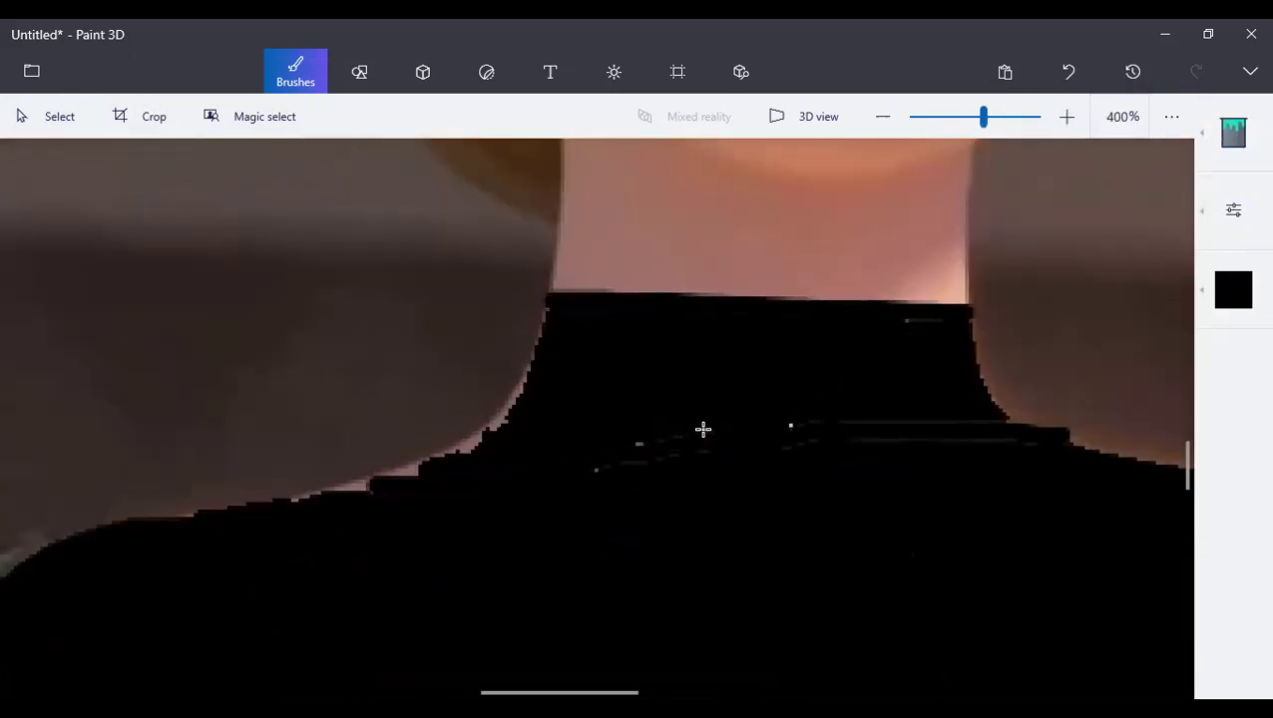
Step: Smooth the collar side and left shoulder slope with a thicker black marker, covering the leftover light specks
left_click(1233, 132)
left_click(983, 125)
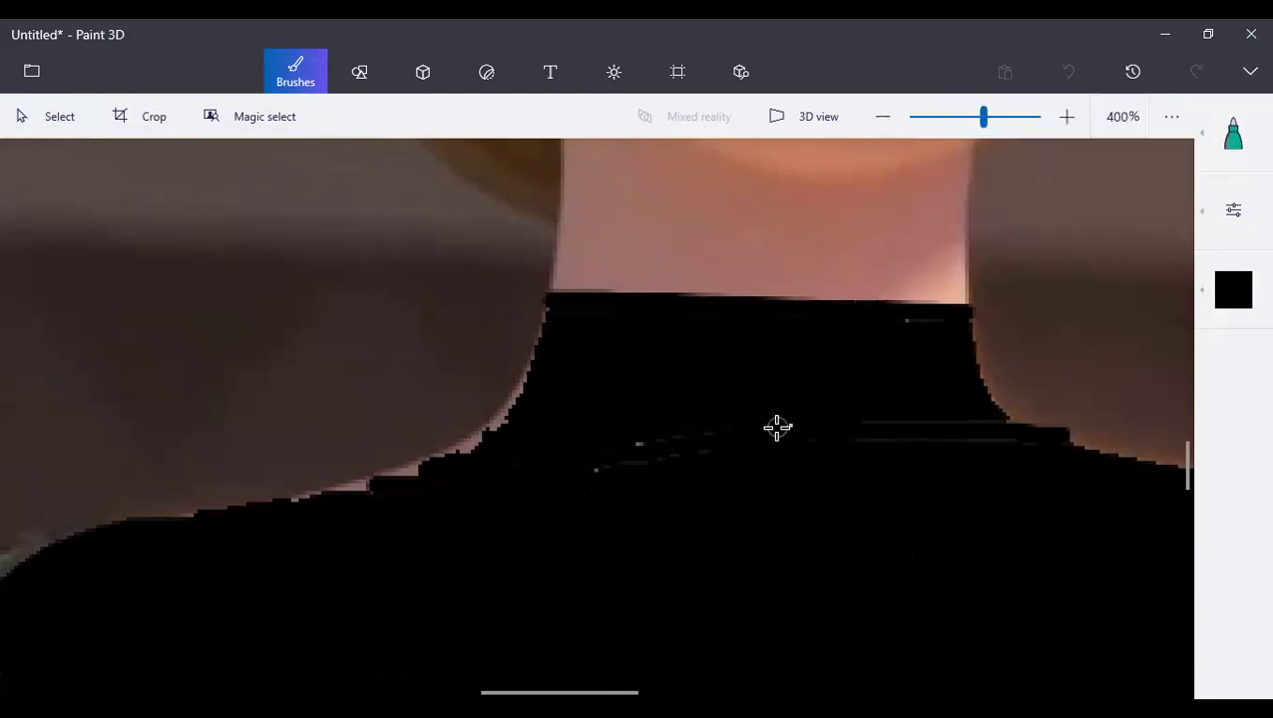
left_click(1233, 209)
left_click(1018, 232)
mouse_move(742, 456)
left_mouse_down()
mouse_move(730, 426)
mouse_move(563, 501)
mouse_move(510, 503)
mouse_move(589, 437)
mouse_move(493, 428)
mouse_move(550, 377)
mouse_move(560, 343)
mouse_move(507, 420)
mouse_move(451, 456)
mouse_move(140, 555)
left_mouse_up()
scroll(380, 454, "up", 1)
scroll(659, 420, "down", 1)
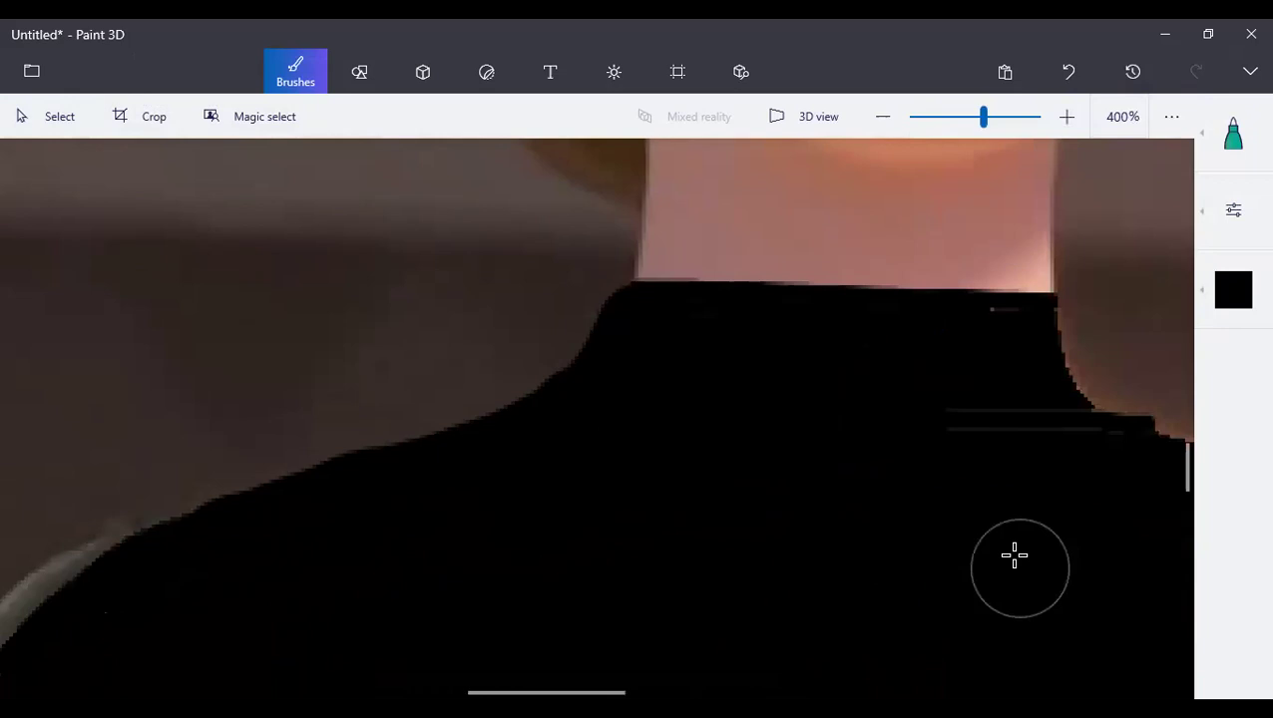
Step: Paint over the thin light gaps in the black collar and chest beside the right shoulder
scroll(1015, 556, "down", 5)
scroll(980, 489, "down", 1)
scroll(907, 523, "up", 3)
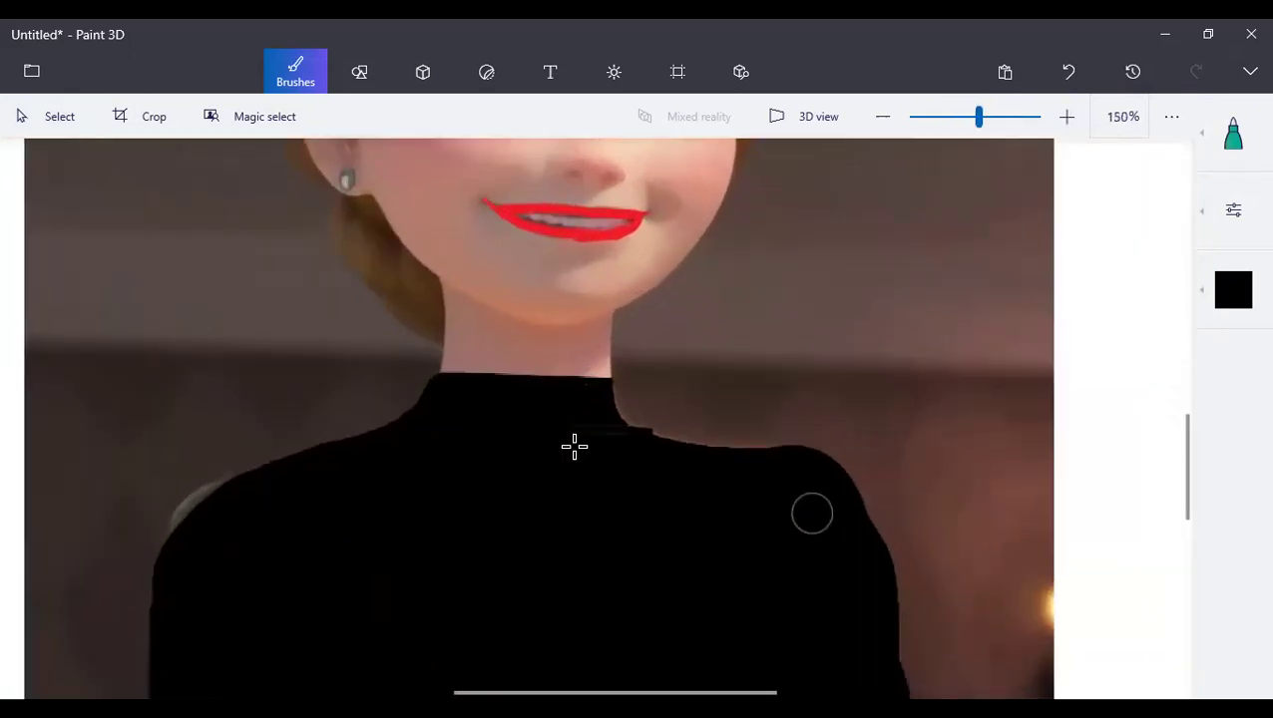
scroll(574, 446, "up", 3)
mouse_move(534, 349)
left_mouse_down()
mouse_move(609, 437)
mouse_move(677, 465)
mouse_move(1028, 489)
left_mouse_up()
scroll(1022, 486, "down", 3)
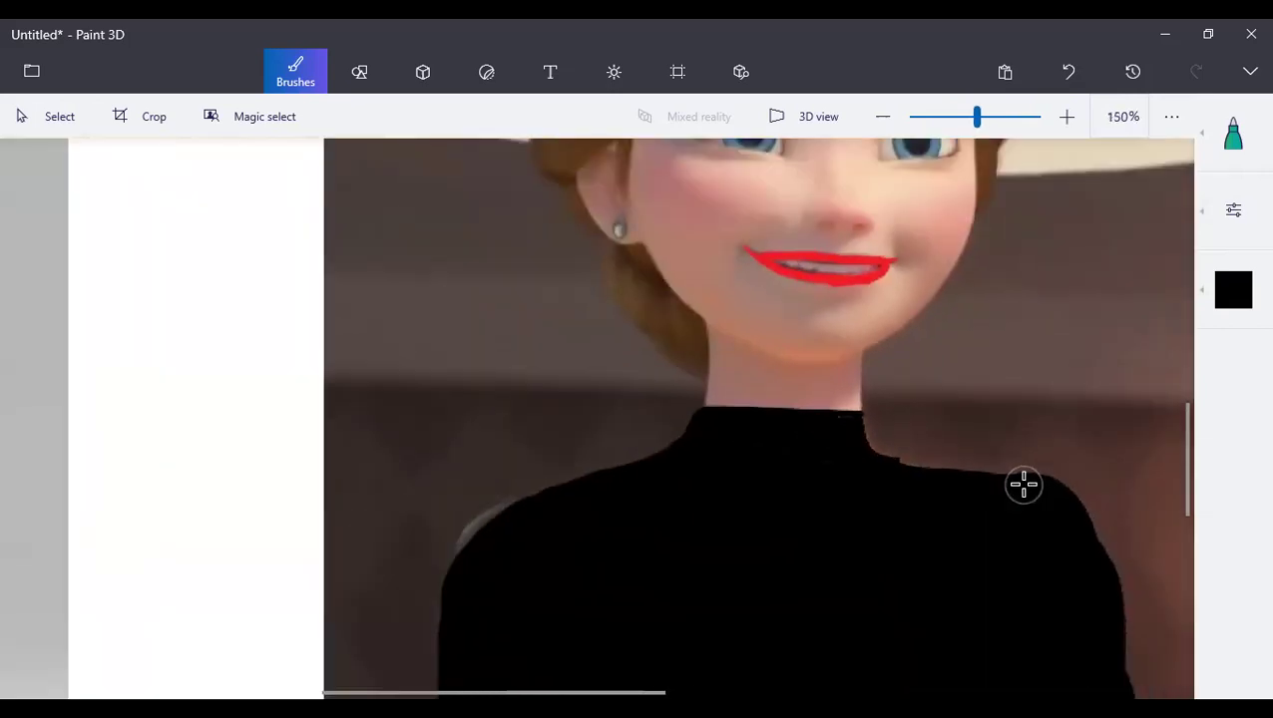
Step: Extend and smooth the black right shoulder and sleeve edge with the marker
scroll(1024, 485, "down", 2)
scroll(798, 588, "up", 2)
scroll(883, 442, "up", 1)
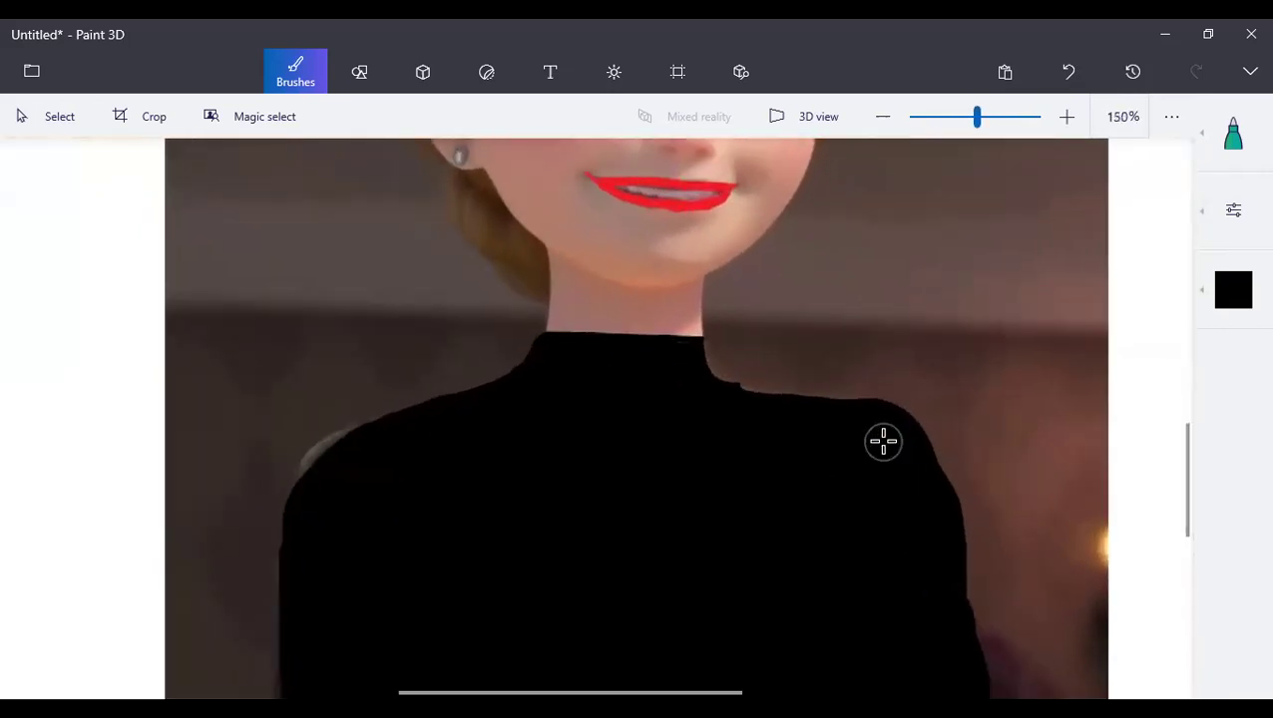
left_click_drag(887, 437, 955, 517)
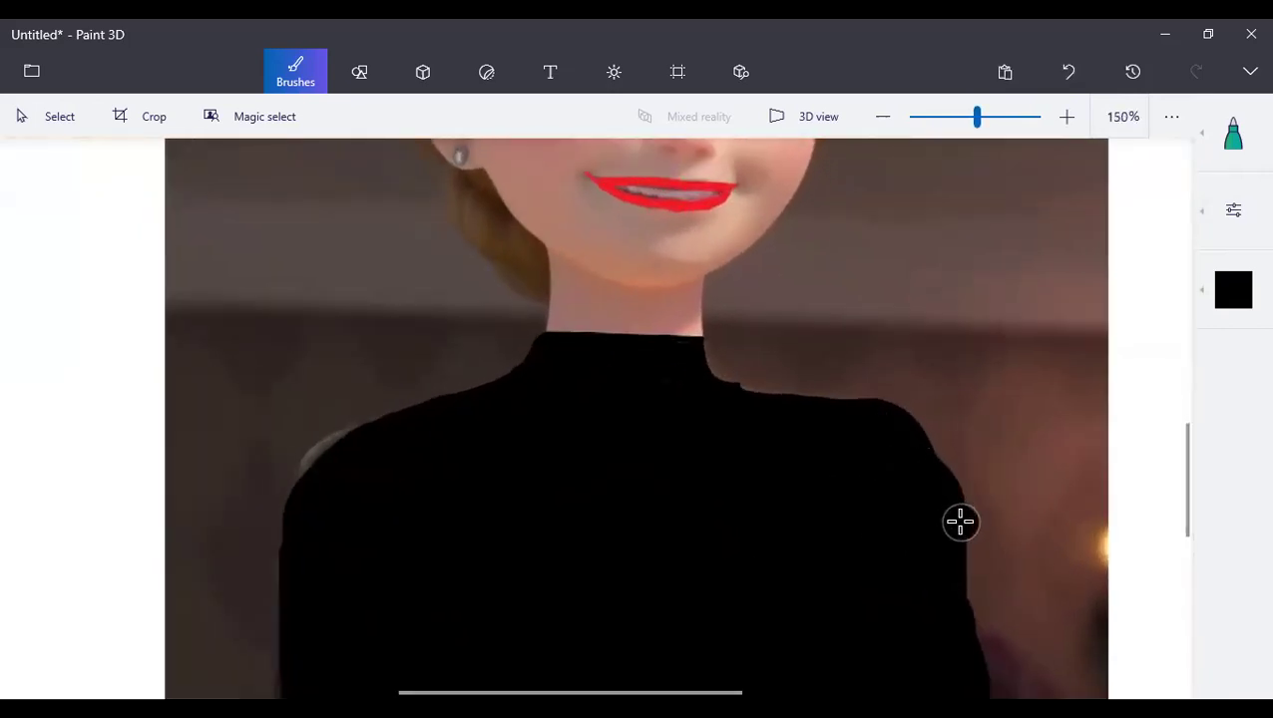
scroll(1017, 460, "up", 1)
scroll(1019, 443, "down", 3)
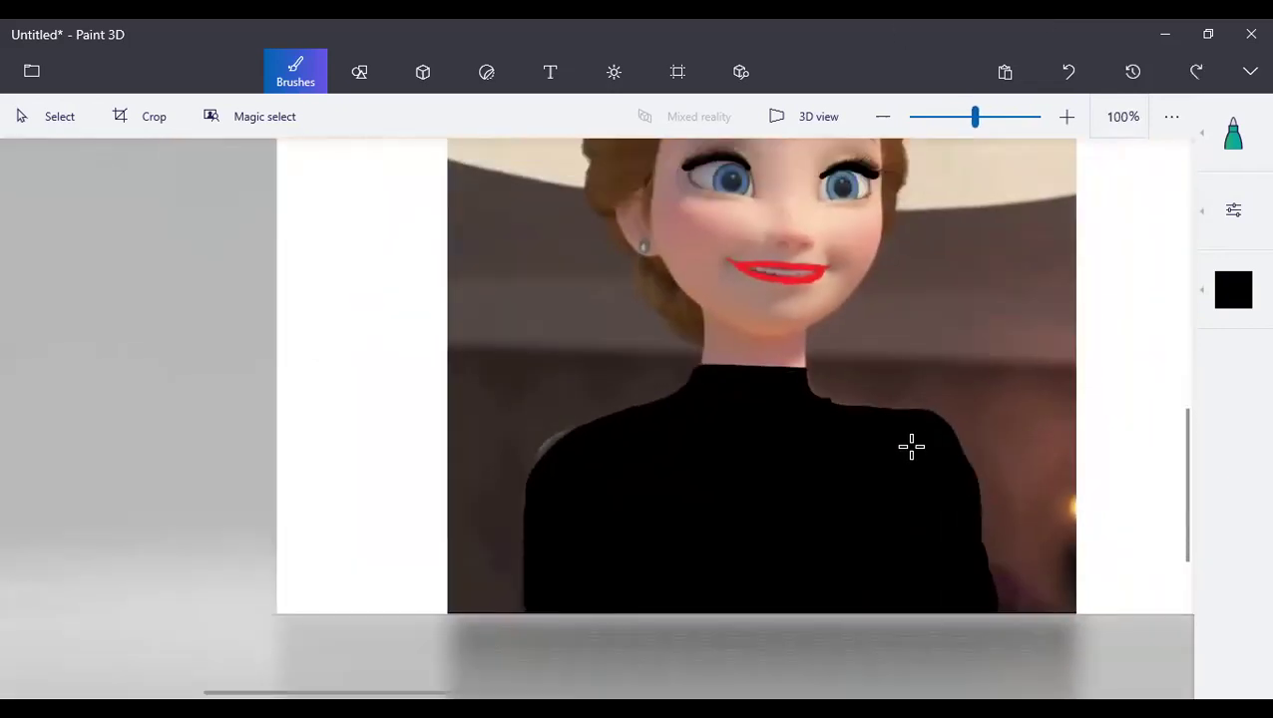
left_click_drag(911, 424, 954, 450)
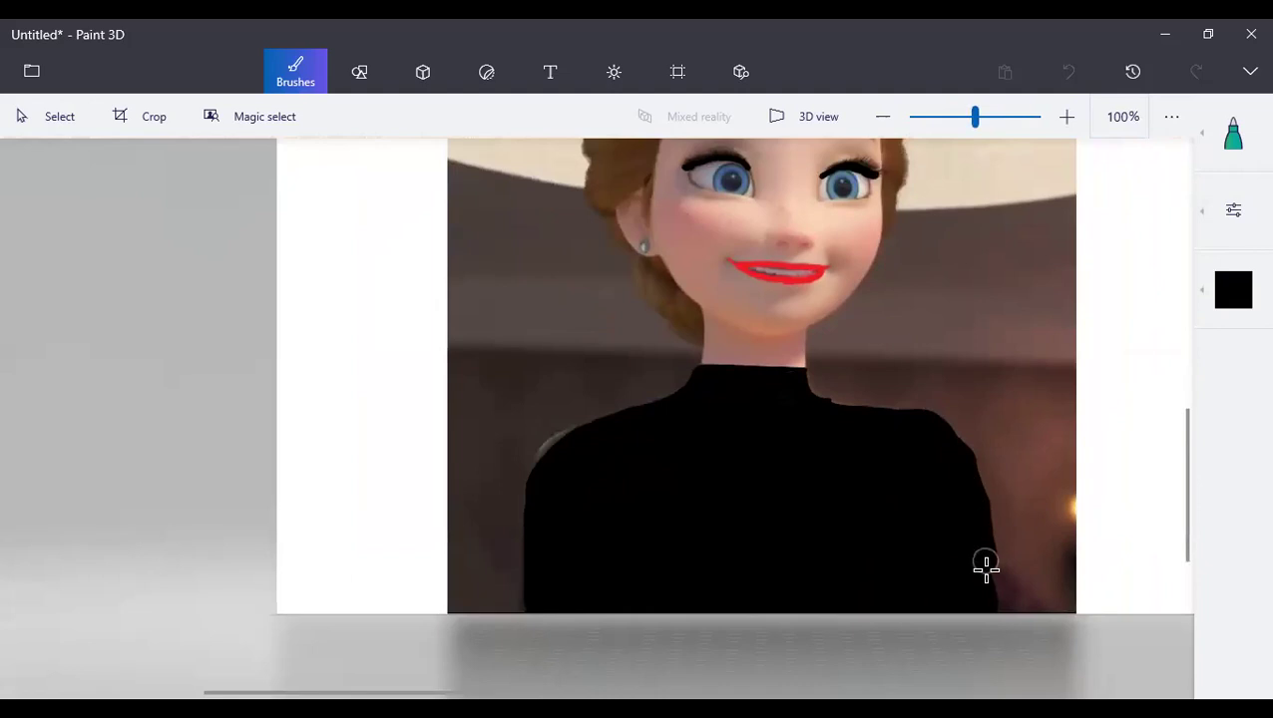
Step: Cover the grey patch on the left shoulder and smooth its outline with the black marker
scroll(764, 481, "down", 2)
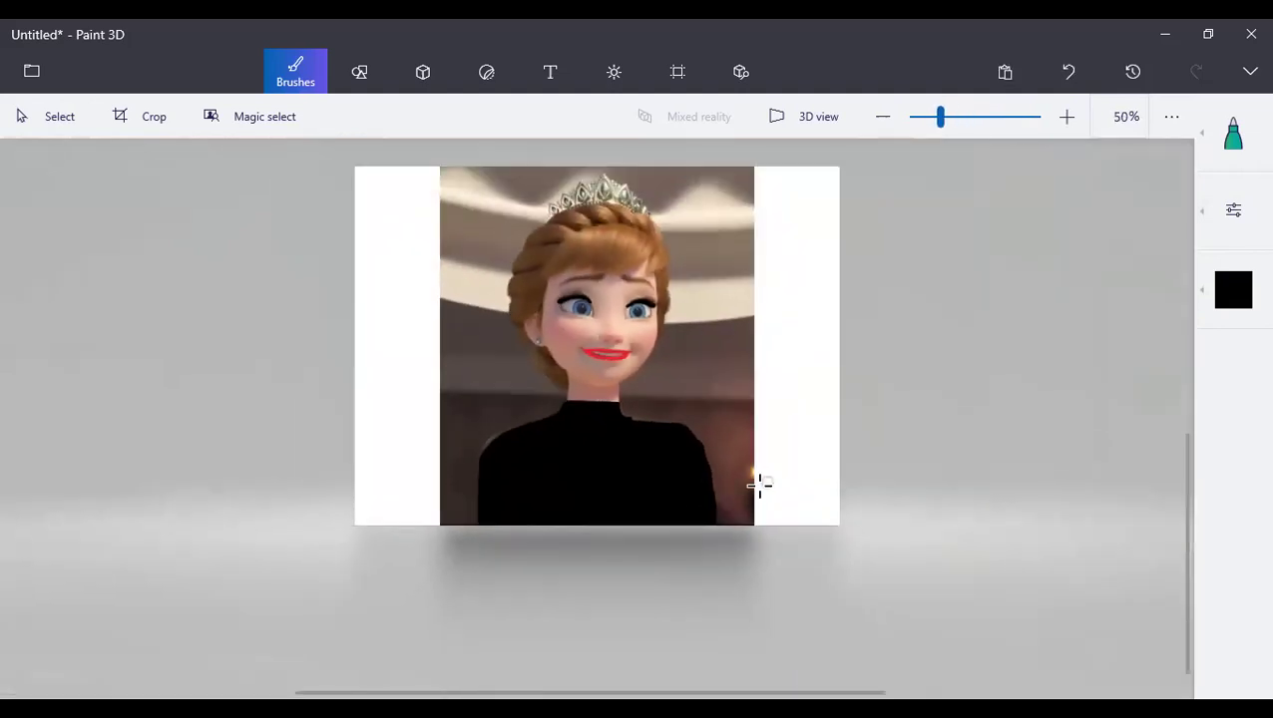
scroll(585, 408, "up", 1)
scroll(543, 415, "up", 6)
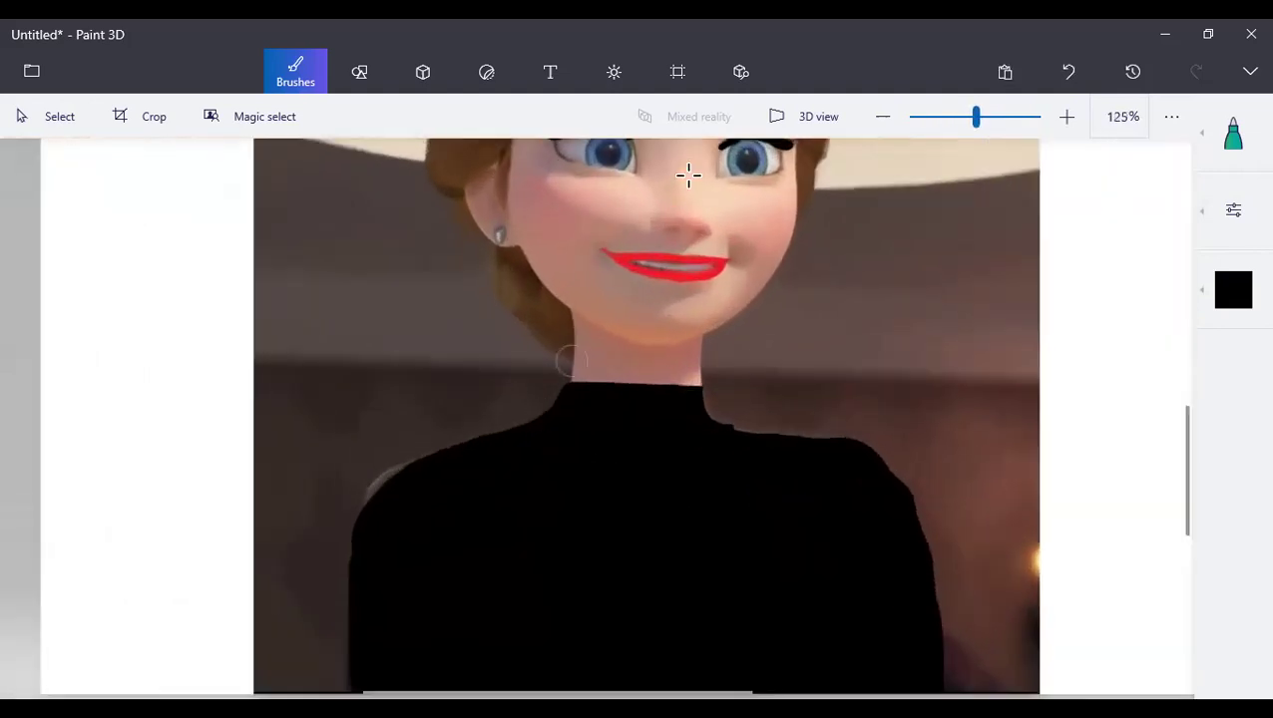
mouse_move(724, 349)
left_mouse_down()
mouse_move(655, 395)
mouse_move(569, 400)
mouse_move(484, 474)
mouse_move(438, 598)
mouse_move(447, 560)
mouse_move(564, 401)
mouse_move(600, 376)
mouse_move(1044, 256)
left_mouse_up()
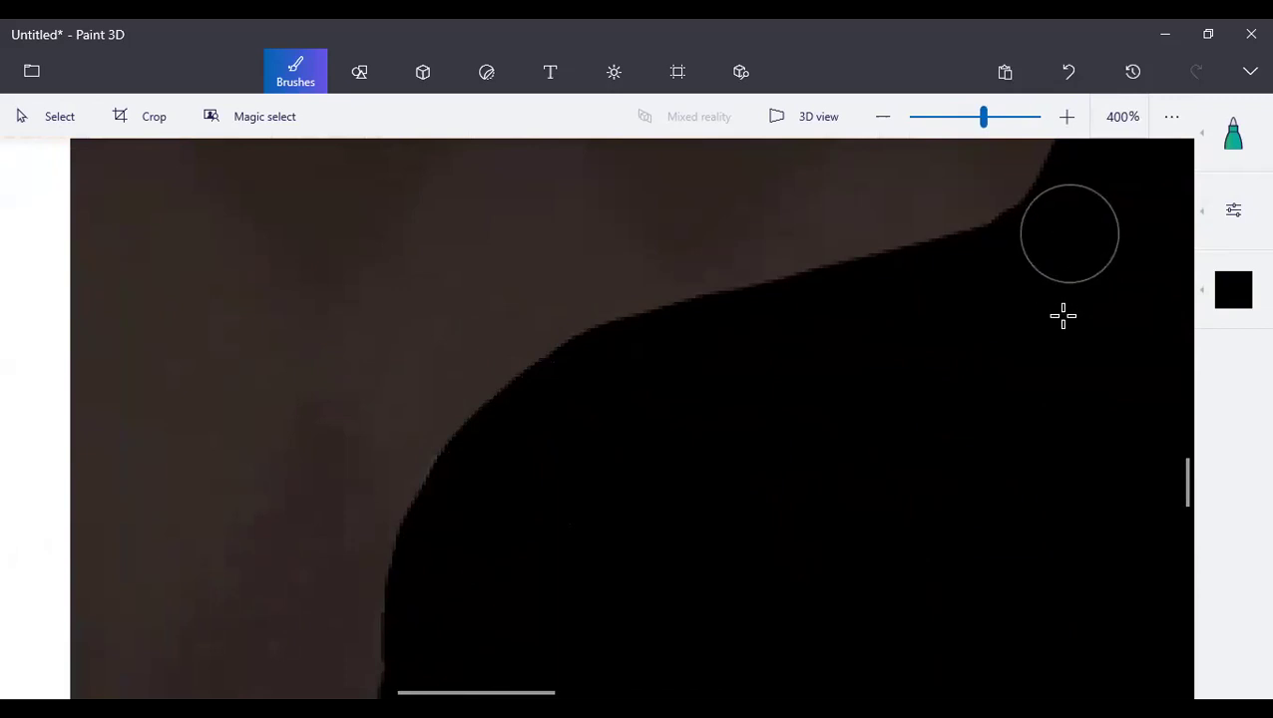
scroll(1062, 316, "down", 3)
scroll(1062, 317, "down", 2)
scroll(1060, 319, "down", 2)
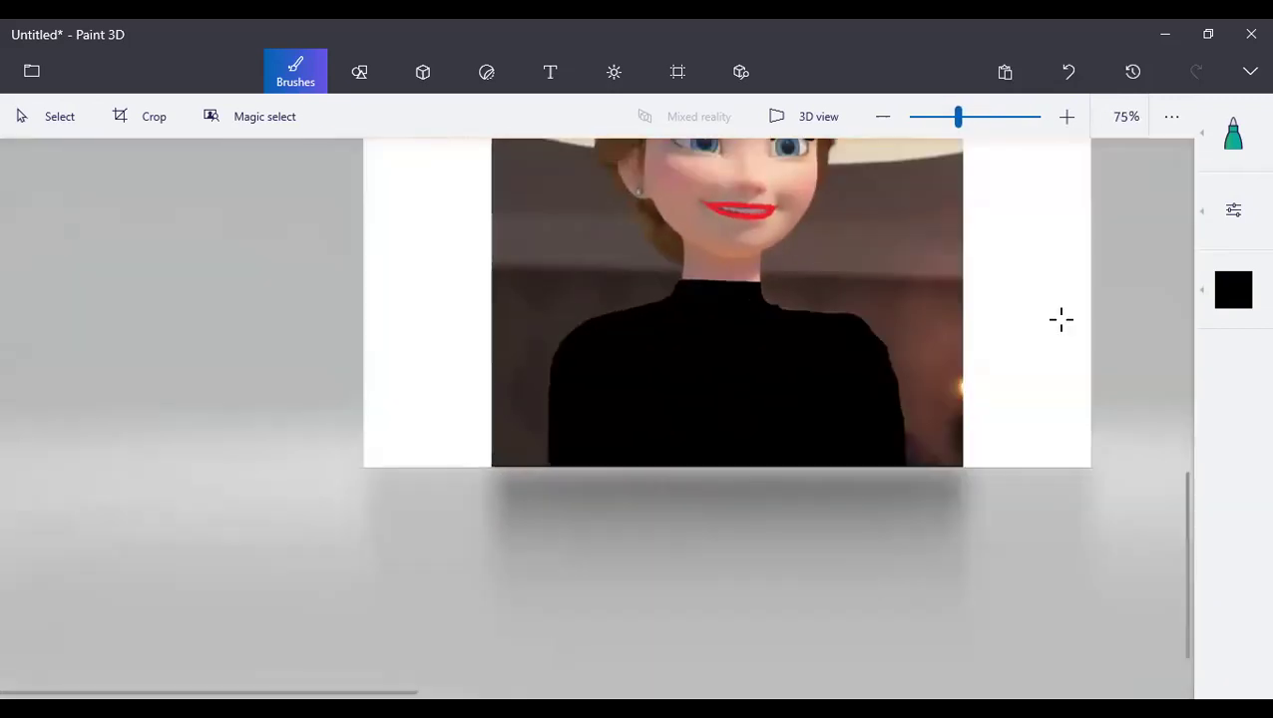
scroll(884, 212, "up", 1)
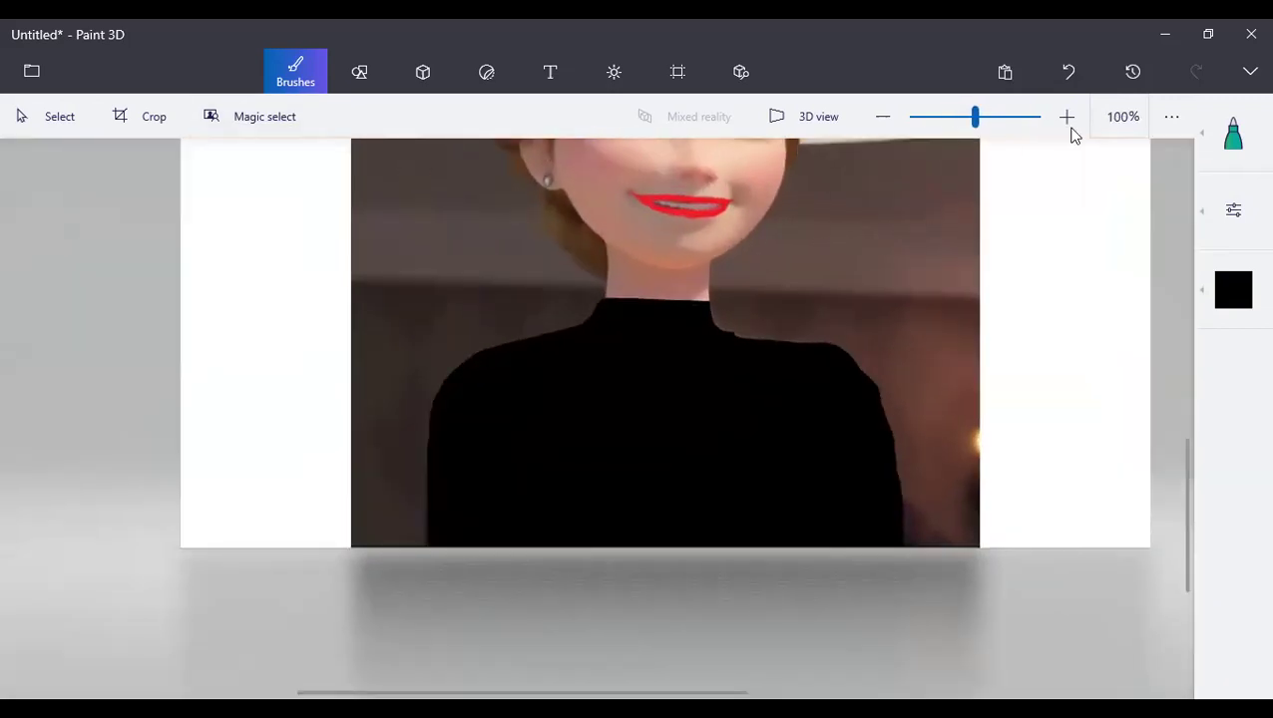
Step: Roughen the top edge of the black collar across the neck with the crayon brush
left_click(1227, 145)
left_click(1074, 192)
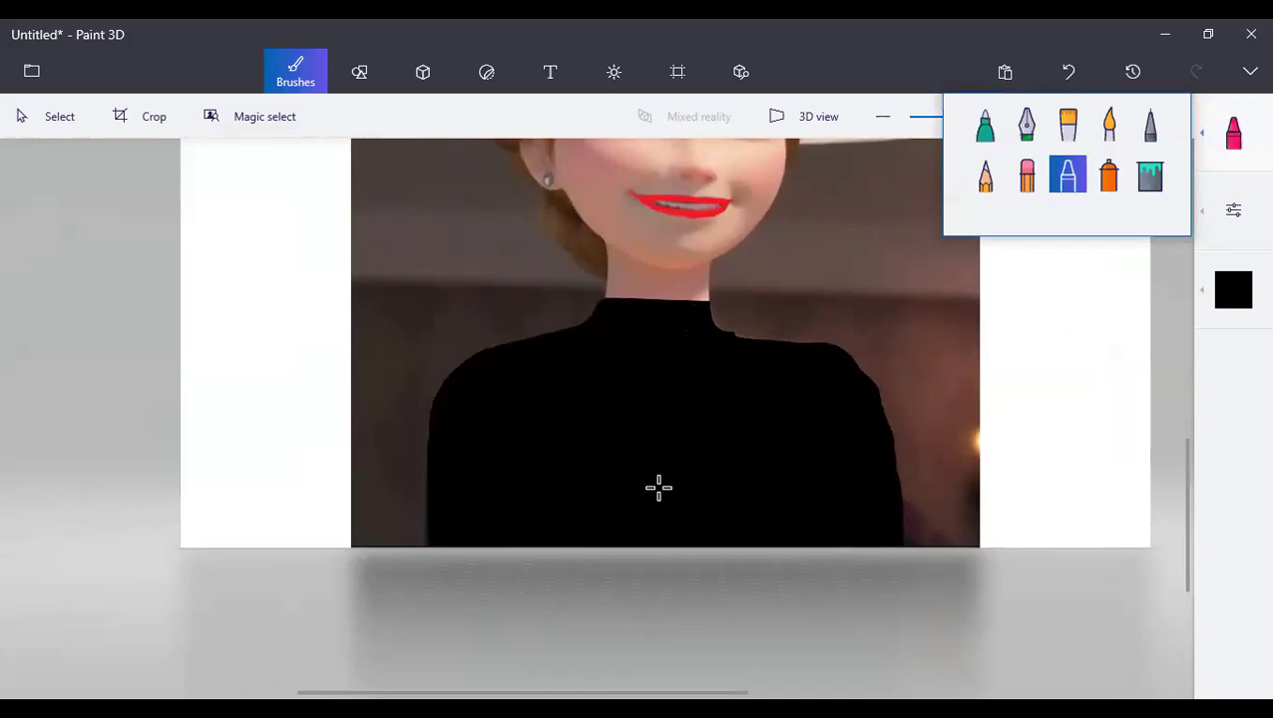
scroll(661, 325, "up", 6)
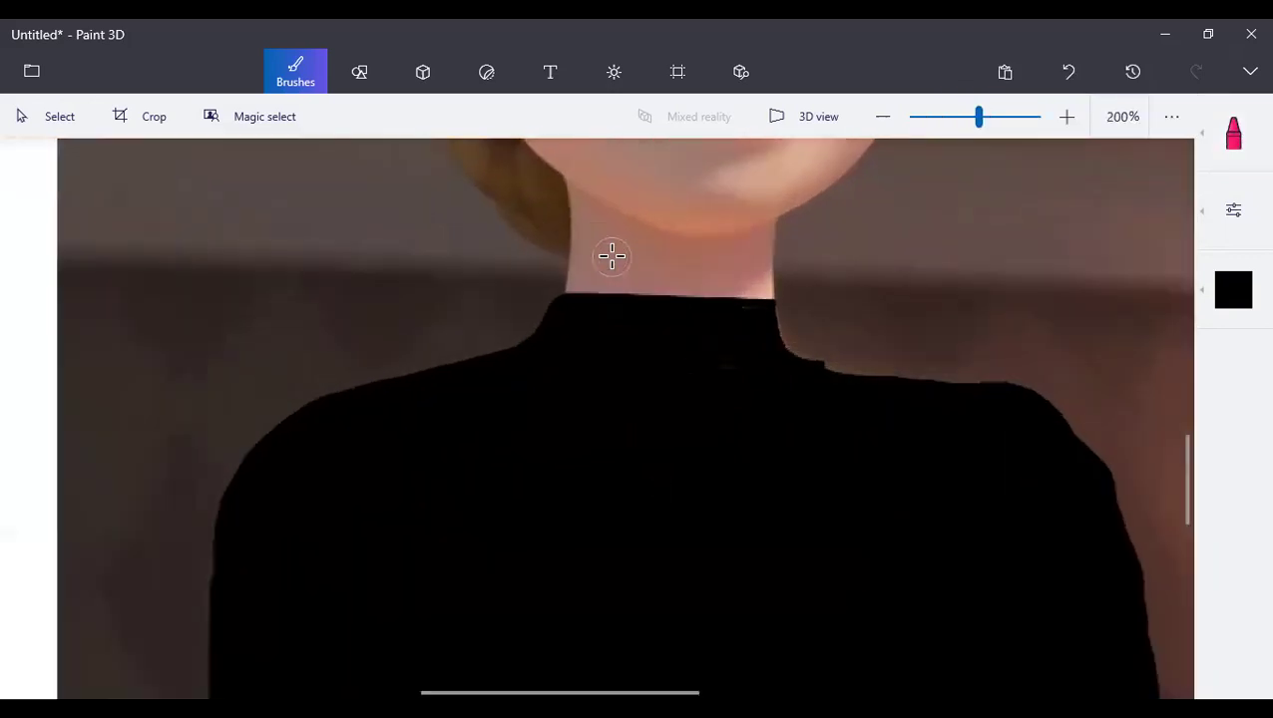
mouse_move(563, 334)
left_mouse_down()
mouse_move(560, 297)
mouse_move(945, 322)
mouse_move(575, 305)
left_mouse_up()
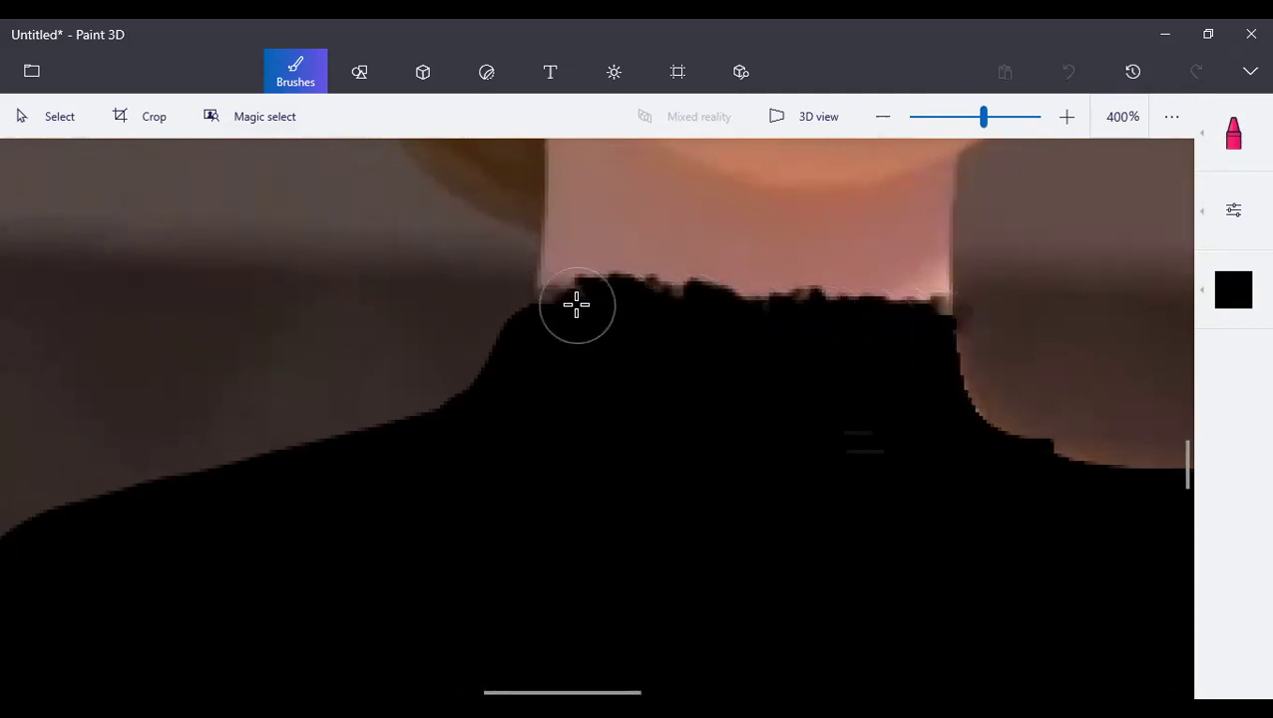
Step: Paint the pearl earring black with the crayon
scroll(756, 395, "down", 8)
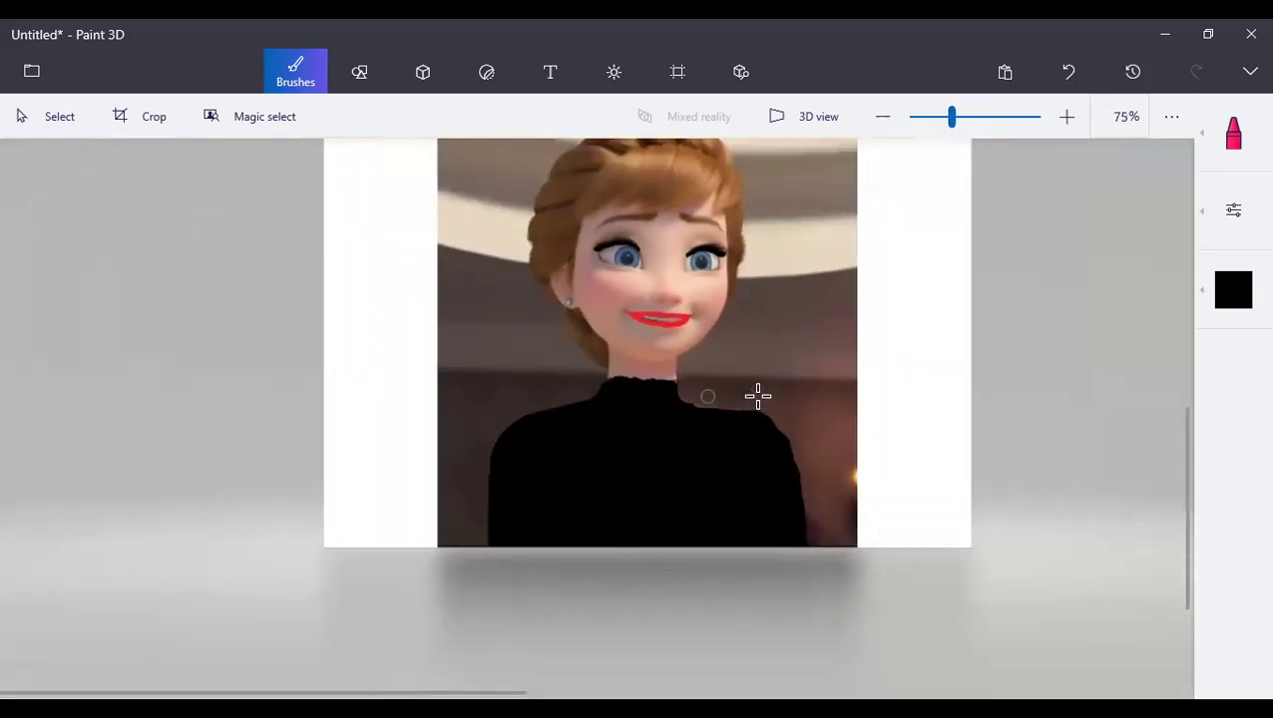
scroll(508, 340, "up", 10)
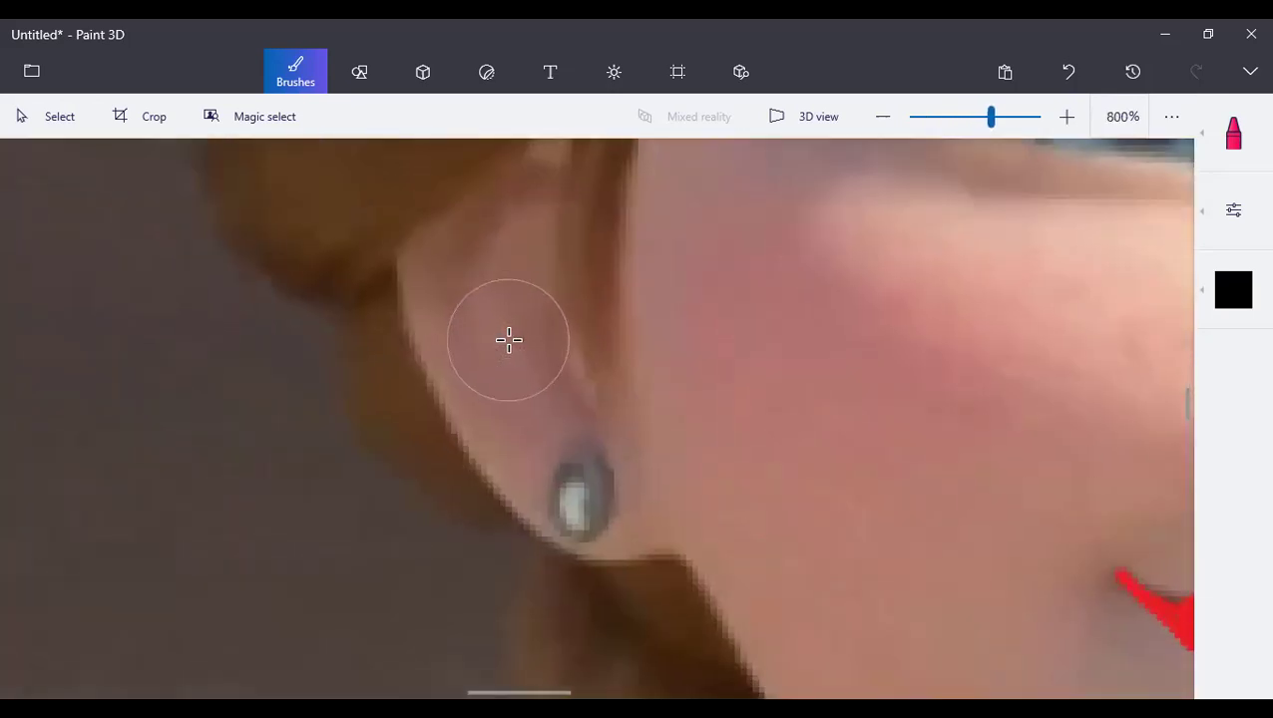
left_click_drag(582, 520, 608, 536)
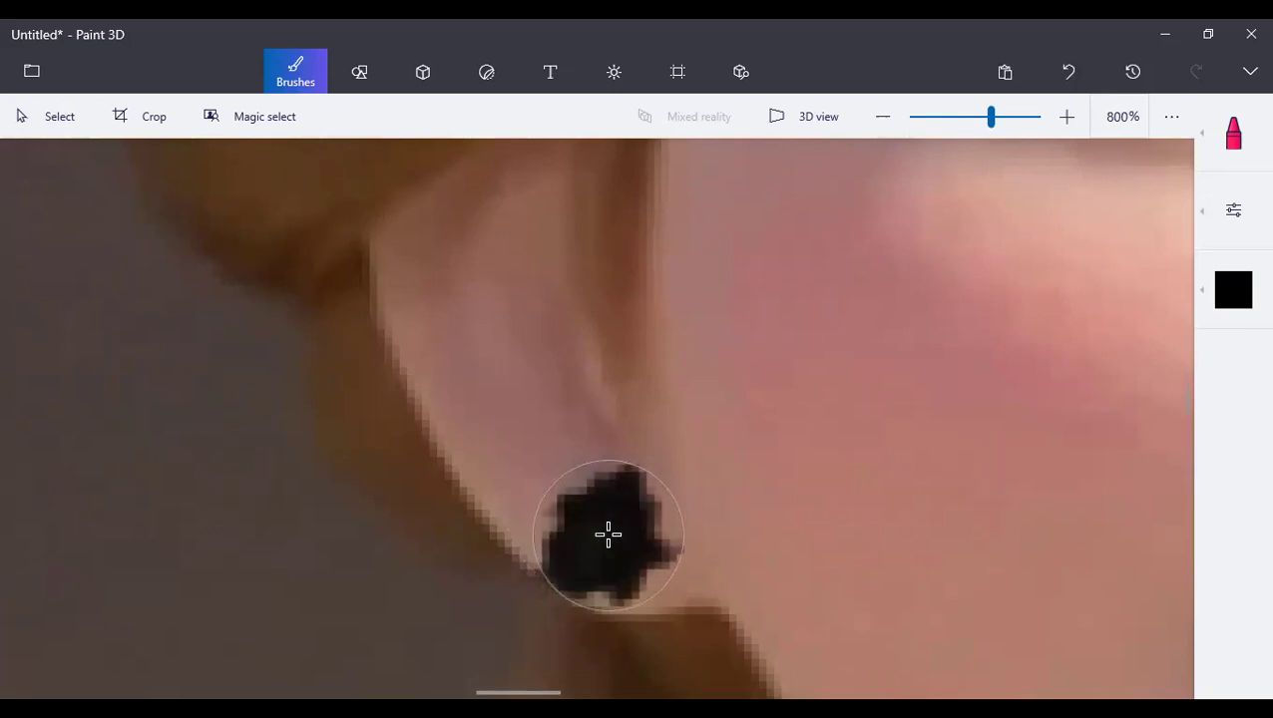
Step: Examine the whole portrait with its black high-neck top and black earring
scroll(714, 506, "down", 7)
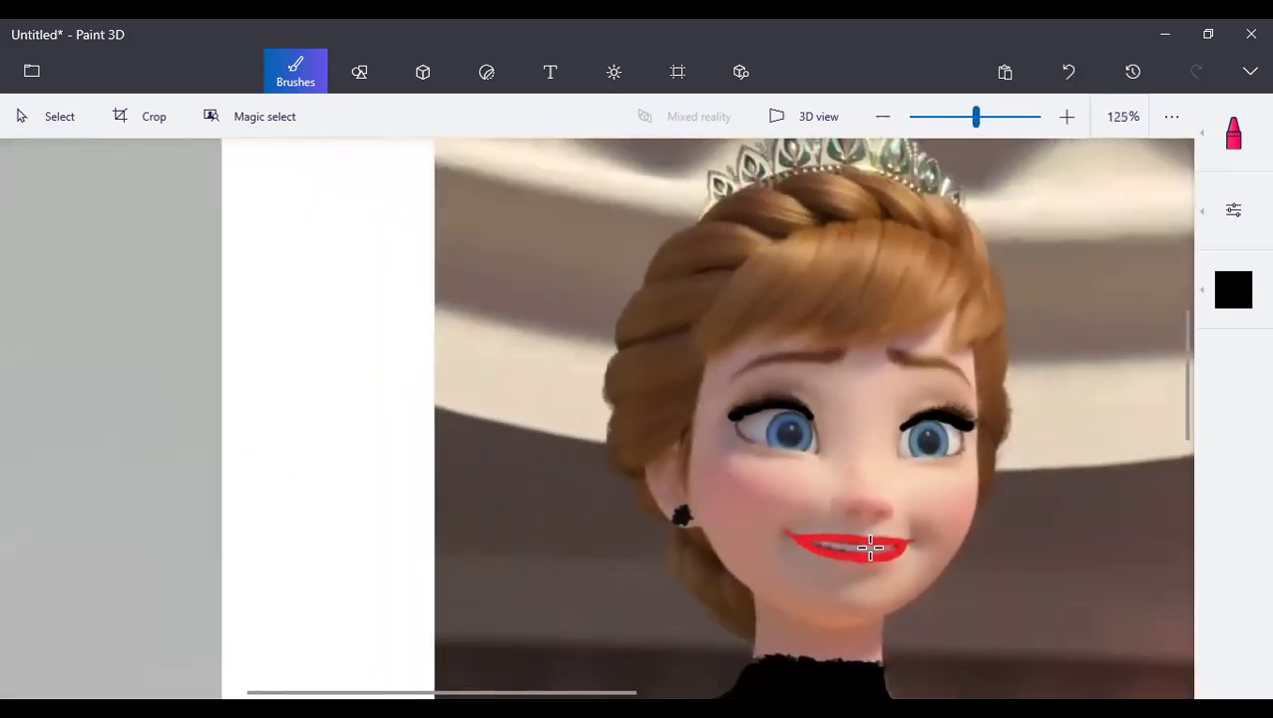
scroll(870, 546, "down", 3)
scroll(934, 379, "up", 1)
scroll(744, 546, "down", 3)
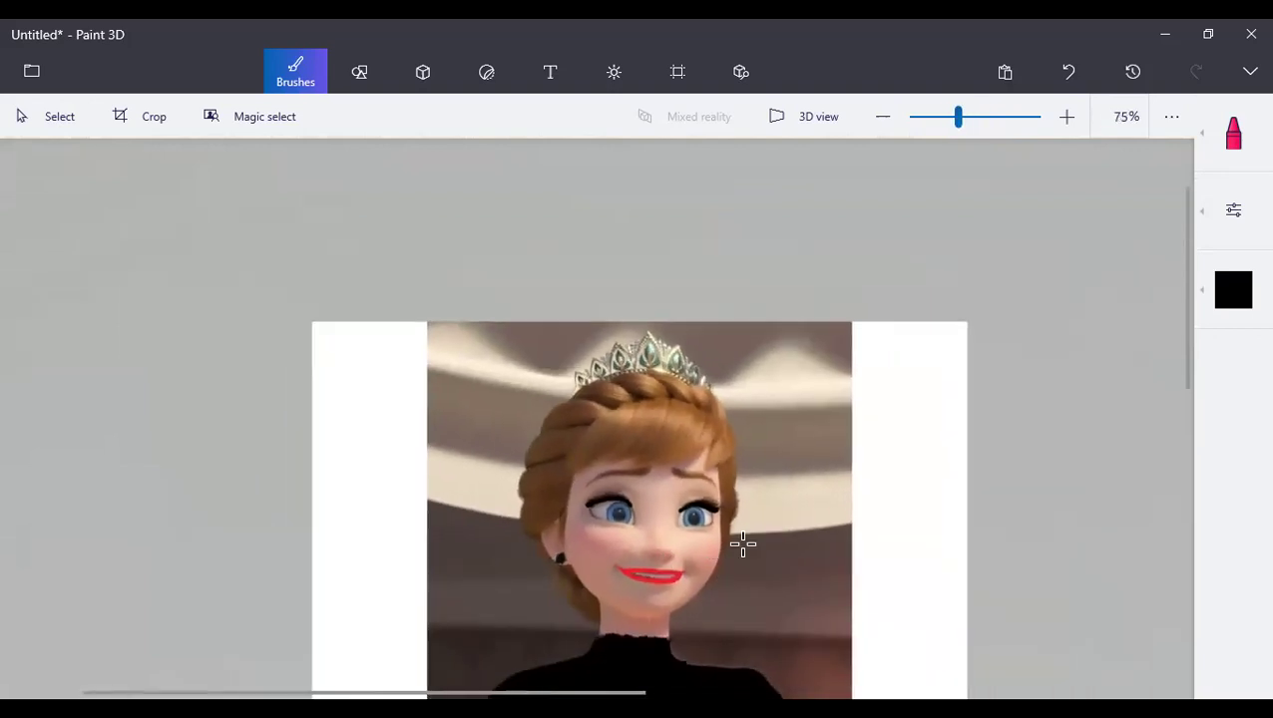
scroll(728, 531, "up", 1)
scroll(540, 460, "up", 1)
scroll(544, 469, "down", 3)
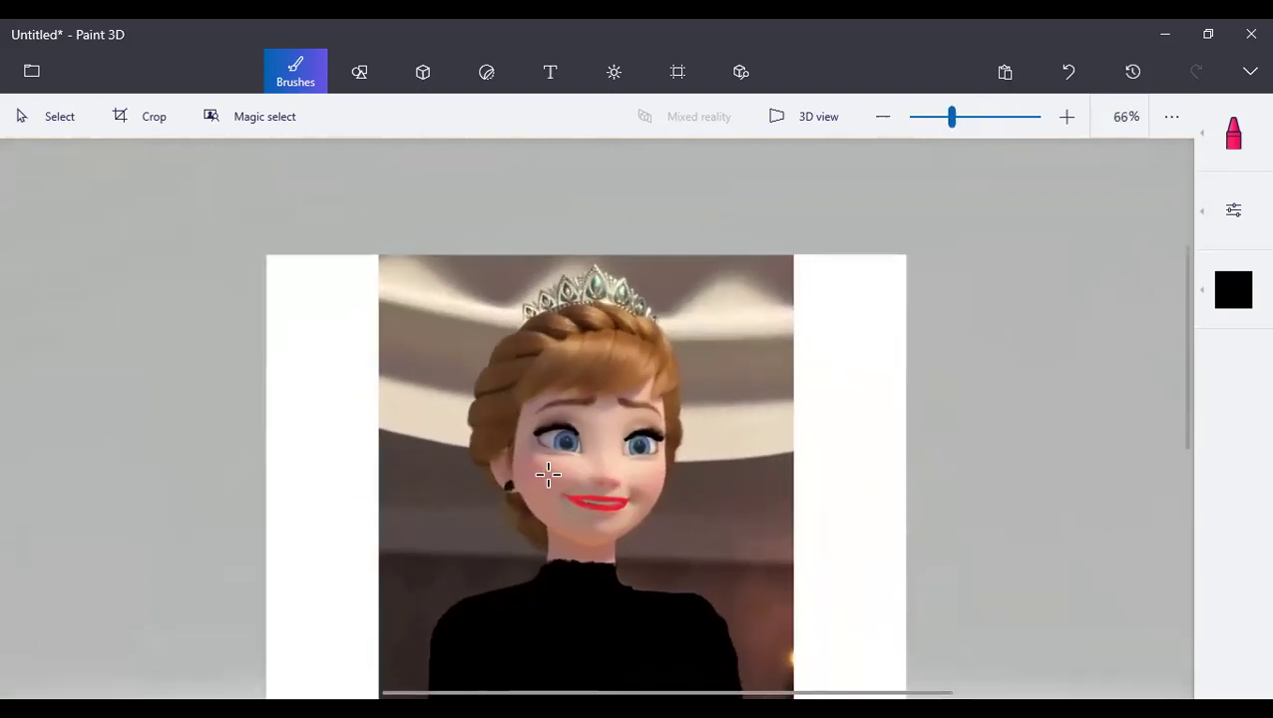
scroll(552, 476, "up", 1)
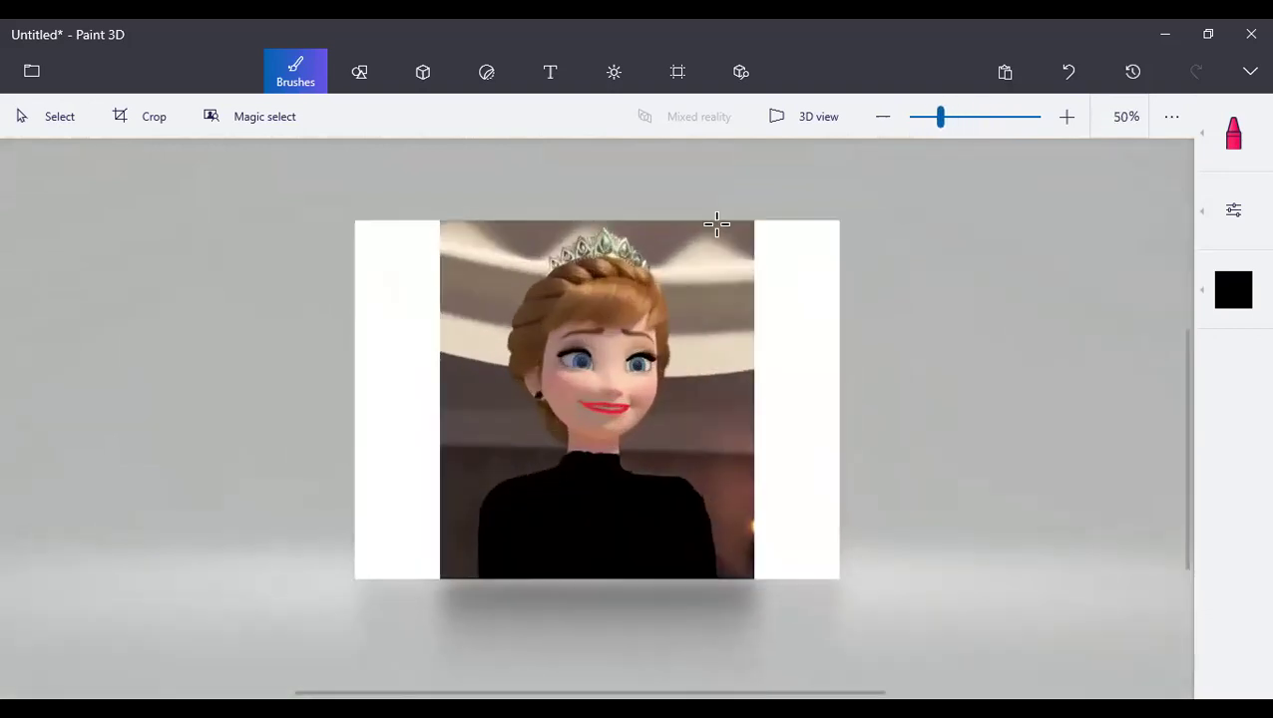
Step: Paint a straight brown marker strand down from the hair beside the earring, using brown sampled from the hair
left_click(1240, 140)
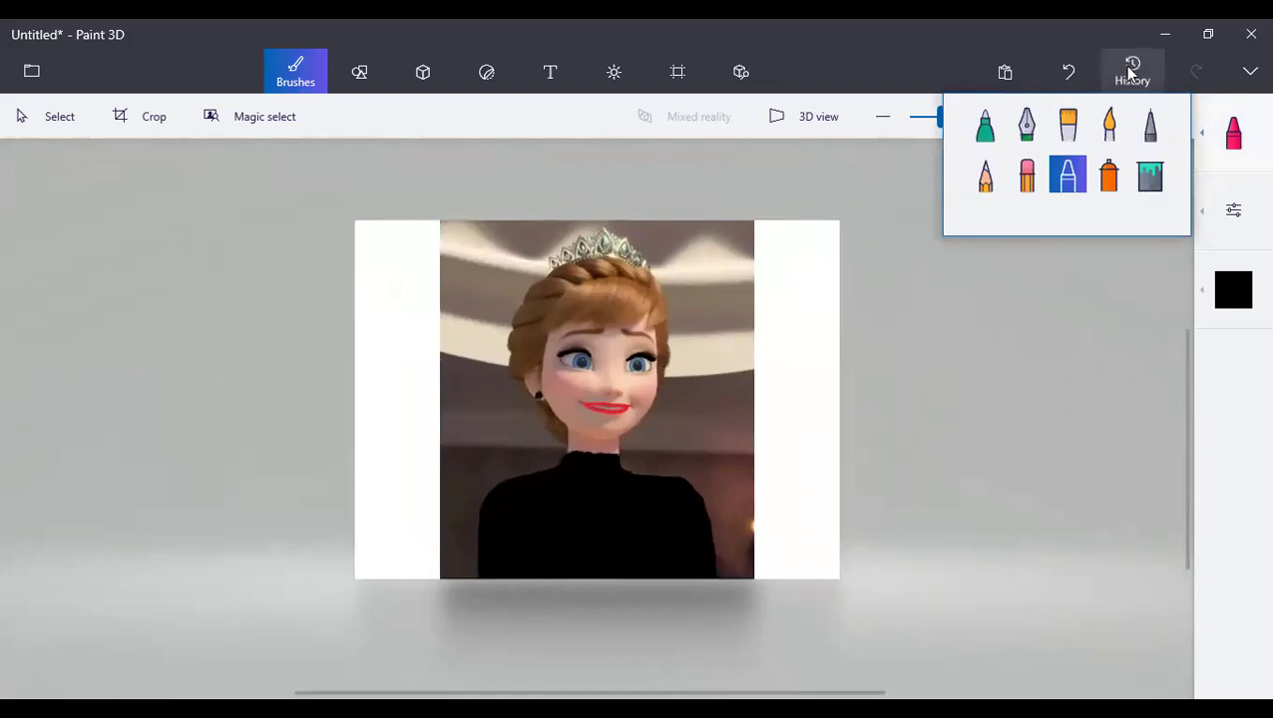
left_click(986, 126)
scroll(539, 305, "up", 3)
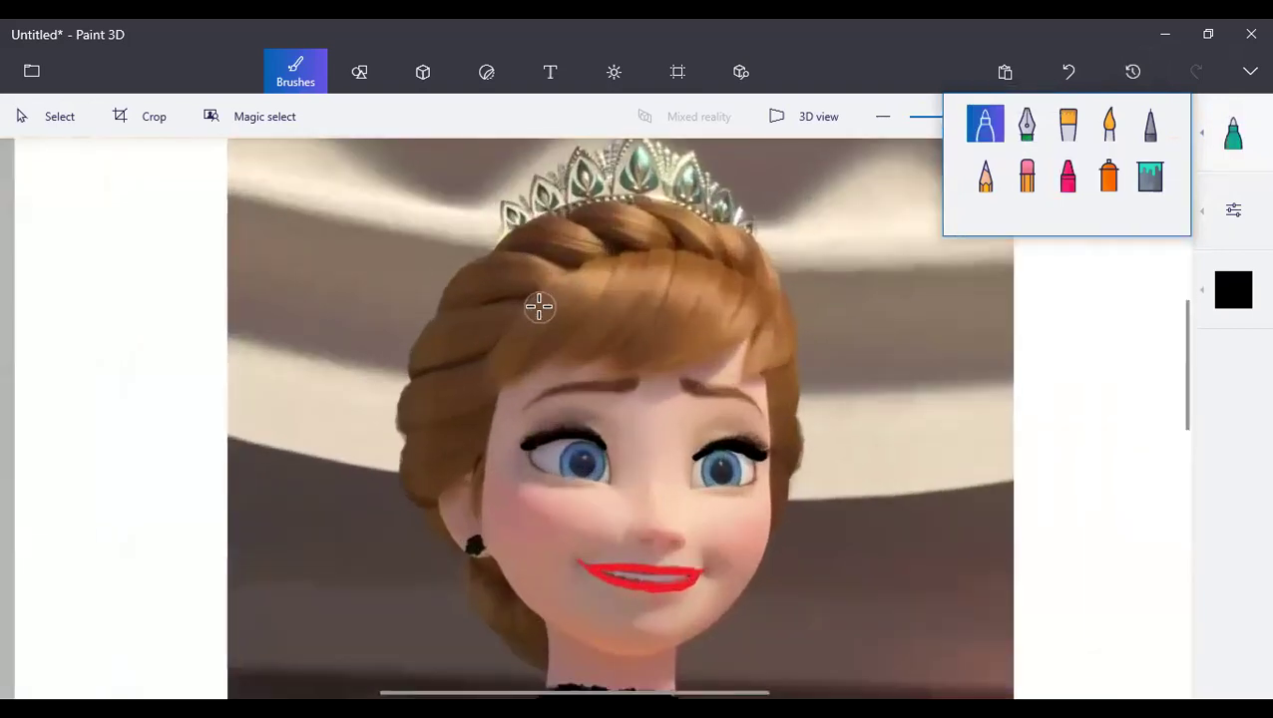
left_click(1237, 295)
left_click(1135, 349)
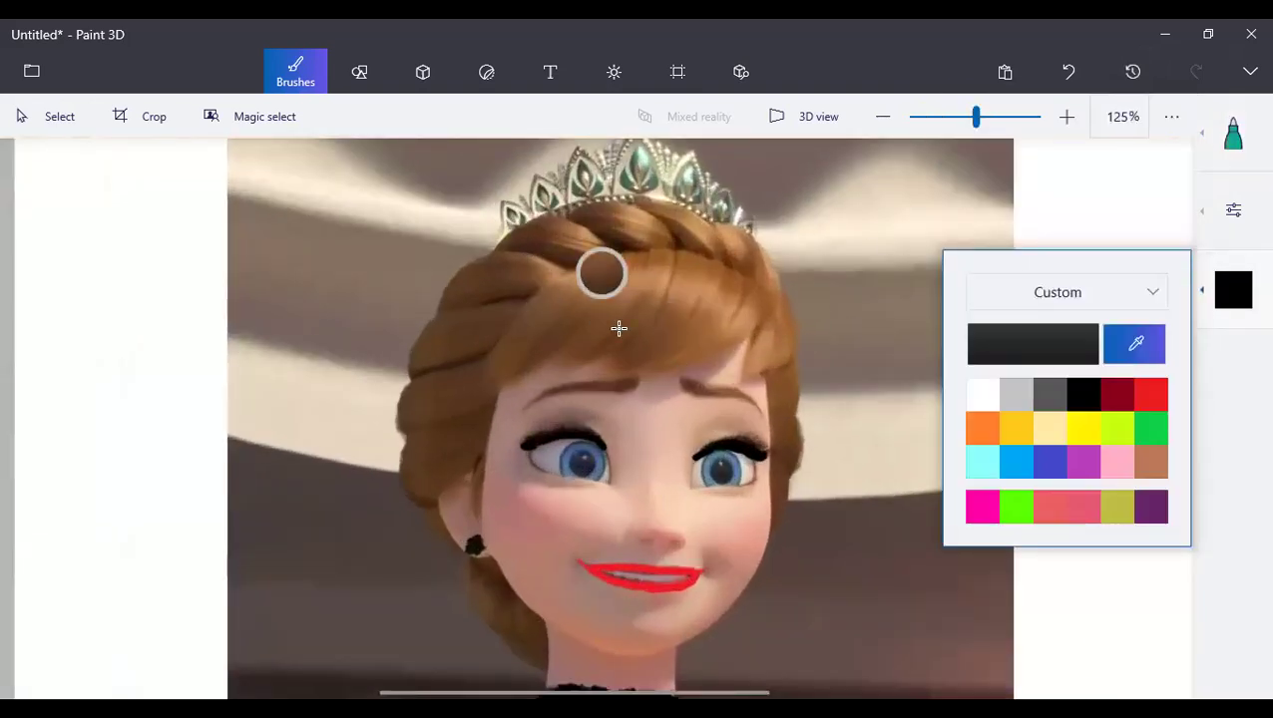
left_click(627, 334)
left_click_drag(417, 501, 429, 648)
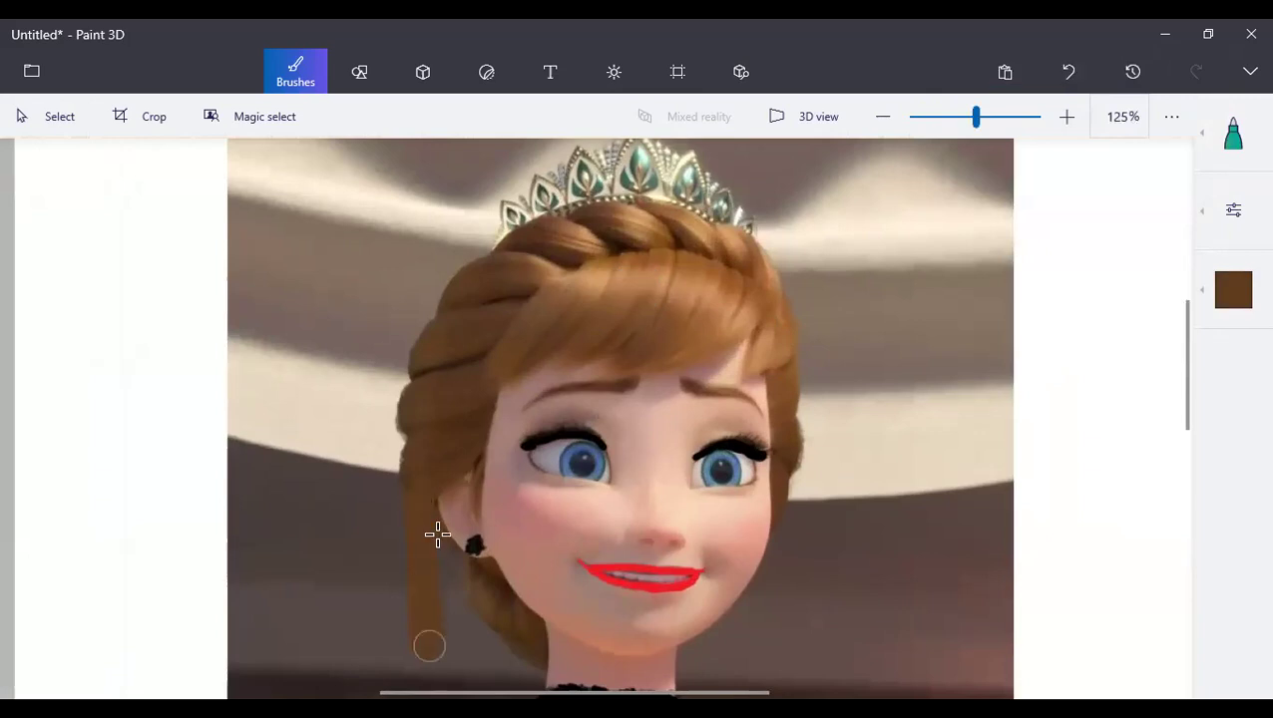
Step: Fill the area between the brown strand, the cheek, the neck and the black shoulder with long brown hair
scroll(438, 531, "down", 4)
scroll(520, 538, "up", 1)
scroll(519, 520, "up", 4)
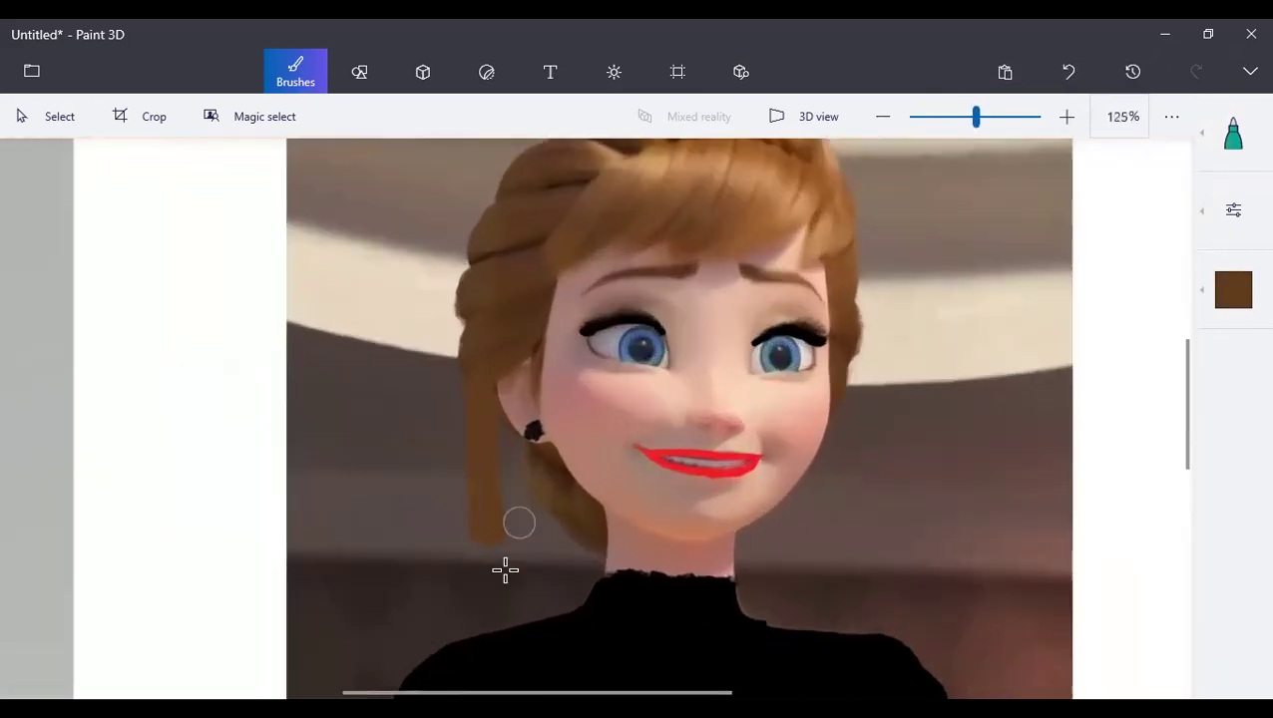
mouse_move(477, 499)
left_mouse_down()
mouse_move(480, 625)
mouse_move(504, 636)
mouse_move(599, 614)
mouse_move(643, 533)
mouse_move(645, 475)
mouse_move(567, 375)
mouse_move(510, 360)
mouse_move(466, 285)
mouse_move(532, 591)
mouse_move(598, 525)
mouse_move(569, 439)
mouse_move(517, 404)
mouse_move(535, 541)
mouse_move(550, 489)
mouse_move(565, 530)
mouse_move(524, 596)
mouse_move(466, 423)
left_mouse_up()
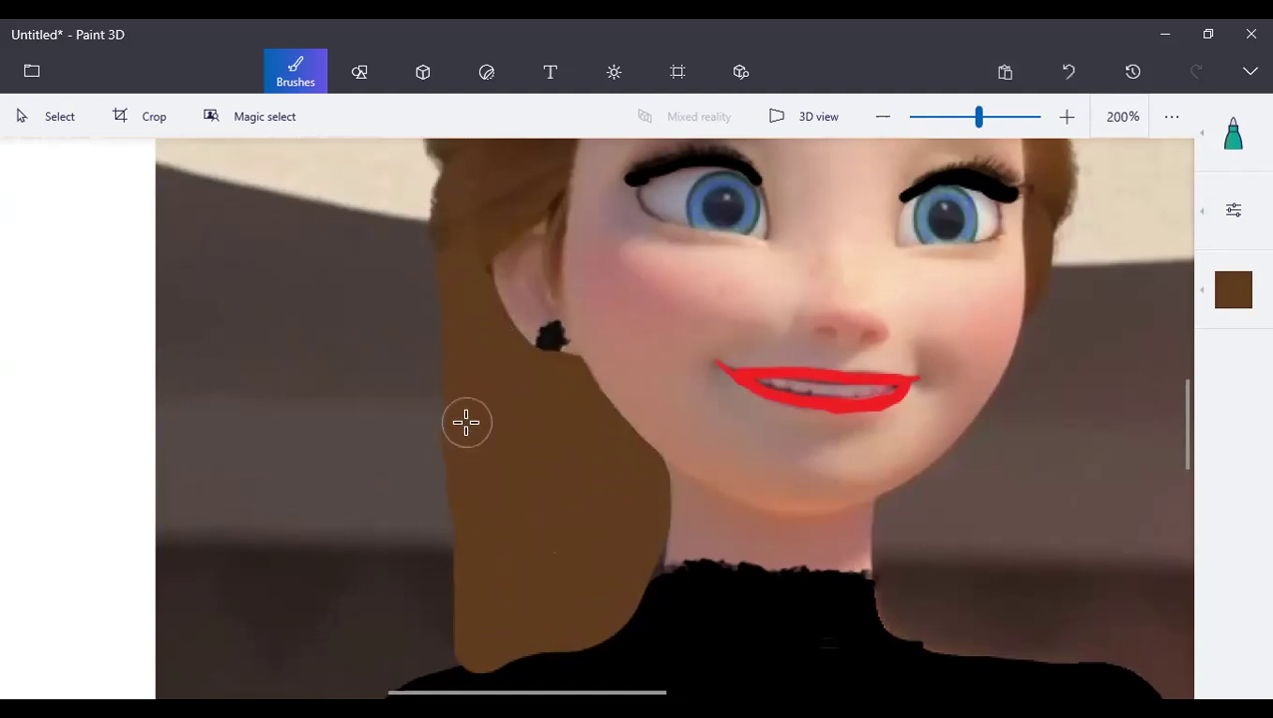
Step: Paint matching long brown hair on the side without the earring, down to the shoulder, keeping its outer edge straight
scroll(599, 532, "down", 3)
scroll(838, 379, "up", 1)
mouse_move(868, 295)
left_mouse_down()
mouse_move(860, 596)
mouse_move(830, 616)
mouse_move(787, 612)
mouse_move(738, 568)
left_mouse_up()
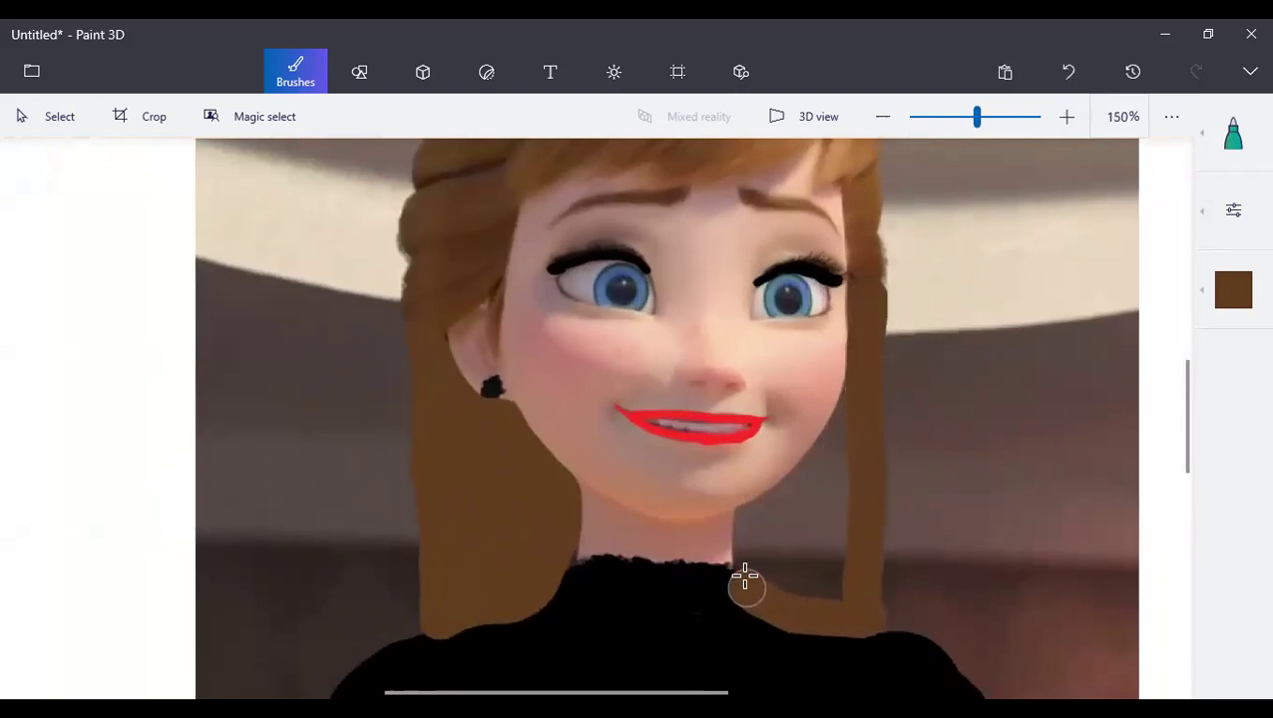
mouse_move(747, 520)
left_mouse_down()
mouse_move(755, 573)
mouse_move(759, 529)
mouse_move(844, 415)
mouse_move(828, 508)
mouse_move(834, 588)
mouse_move(824, 520)
mouse_move(780, 594)
mouse_move(788, 532)
mouse_move(800, 533)
mouse_move(804, 586)
mouse_move(854, 512)
mouse_move(901, 497)
left_mouse_up()
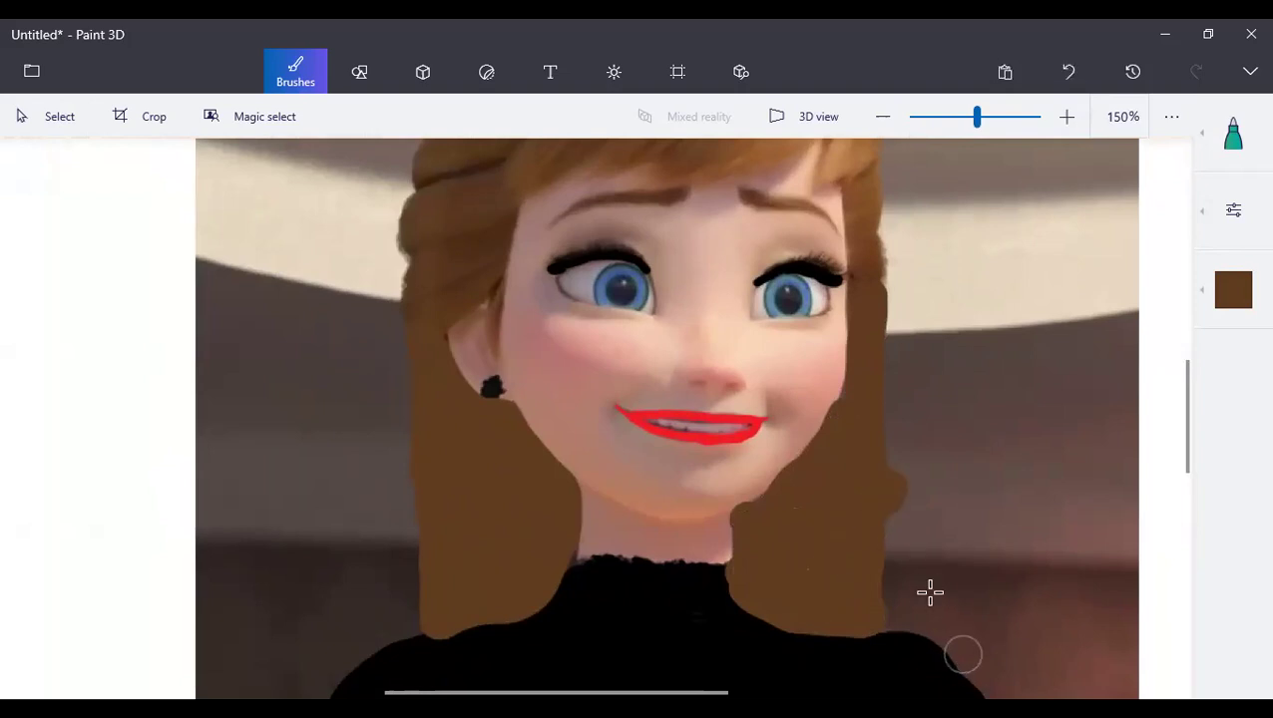
key("ctrl+z")
mouse_move(746, 551)
left_mouse_down()
mouse_move(744, 525)
mouse_move(814, 477)
mouse_move(840, 438)
mouse_move(833, 586)
mouse_move(818, 513)
mouse_move(804, 591)
mouse_move(782, 526)
left_mouse_up()
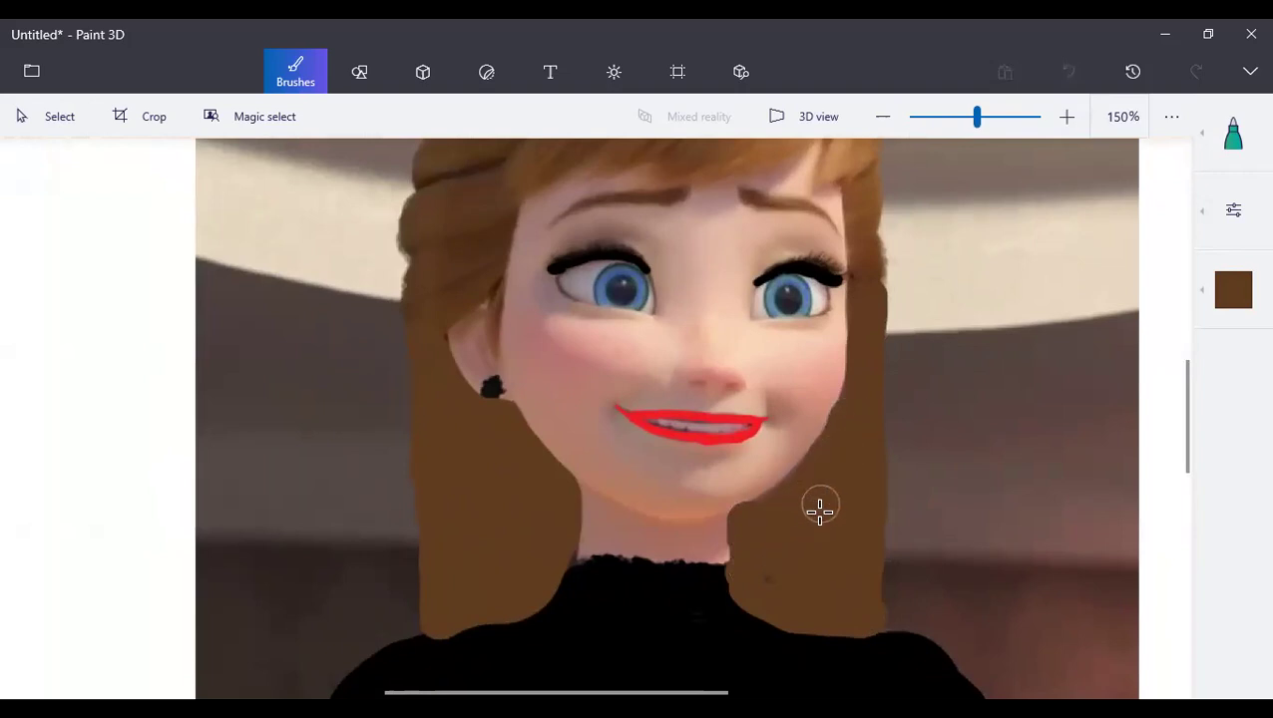
Step: Try to paint over the tiara with a beige sampled from the pale drapery behind it
scroll(775, 583, "down", 5)
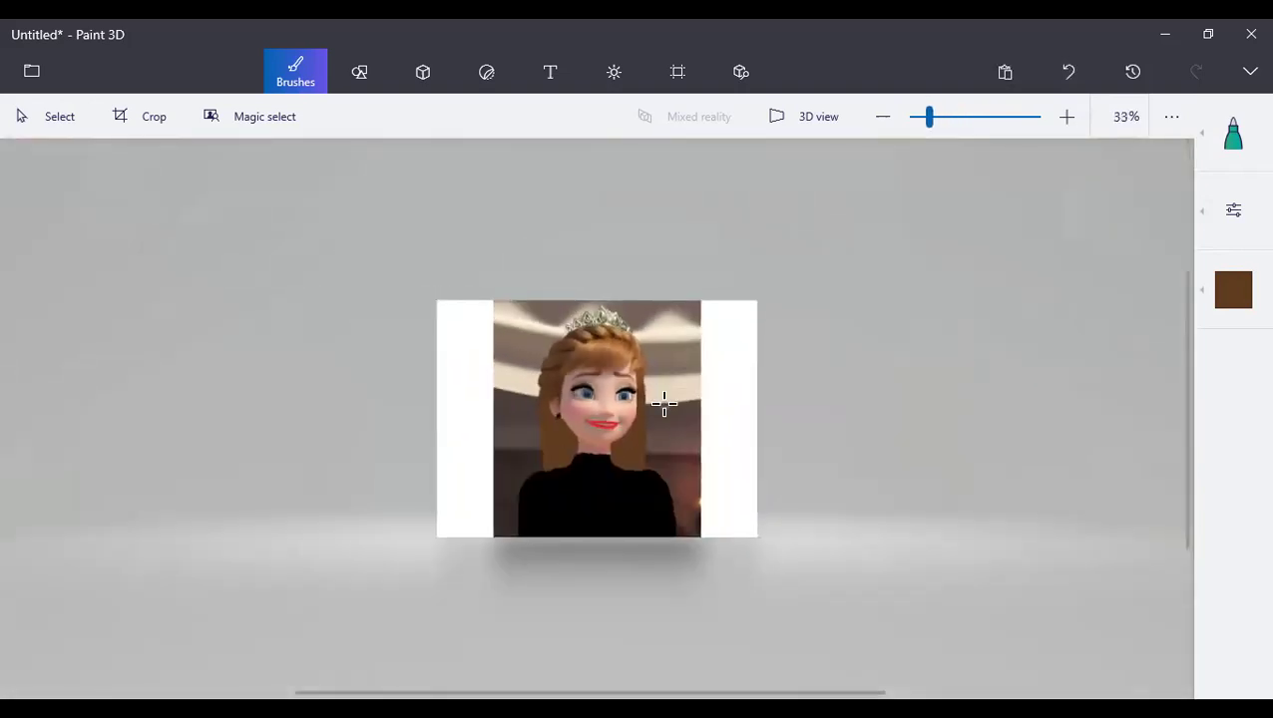
scroll(479, 210, "up", 6)
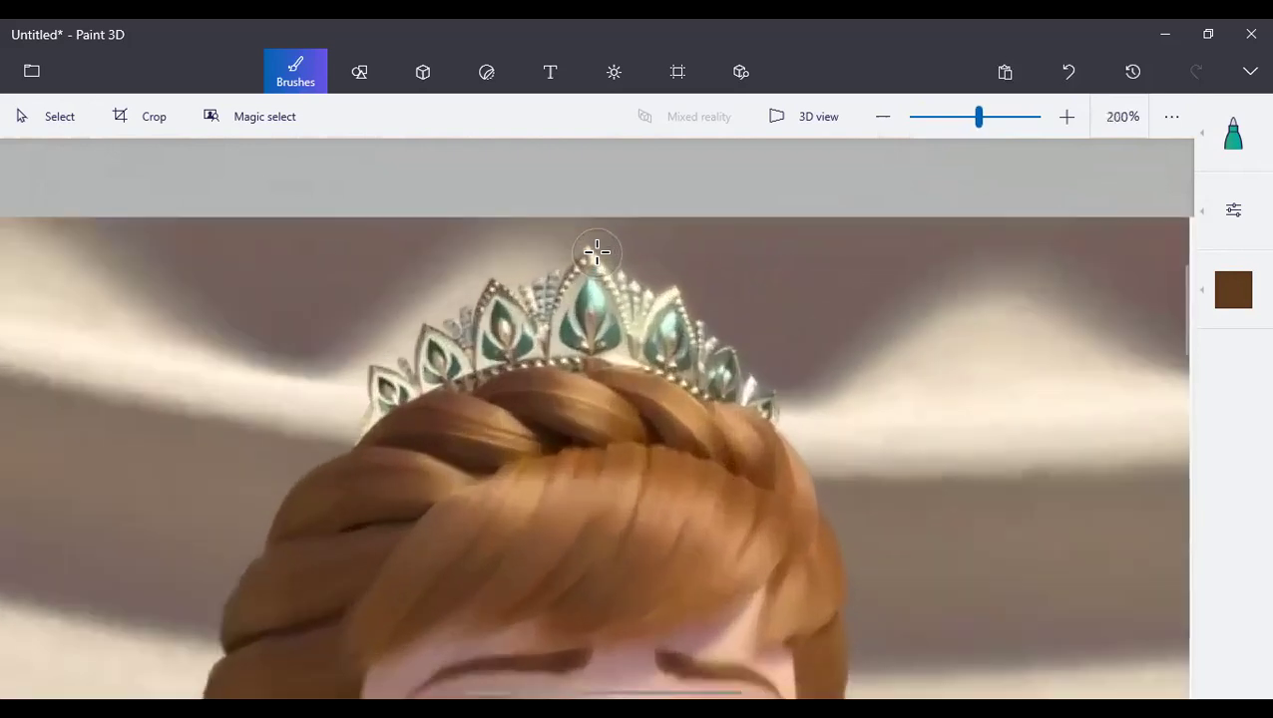
scroll(597, 253, "up", 1)
scroll(692, 422, "down", 1)
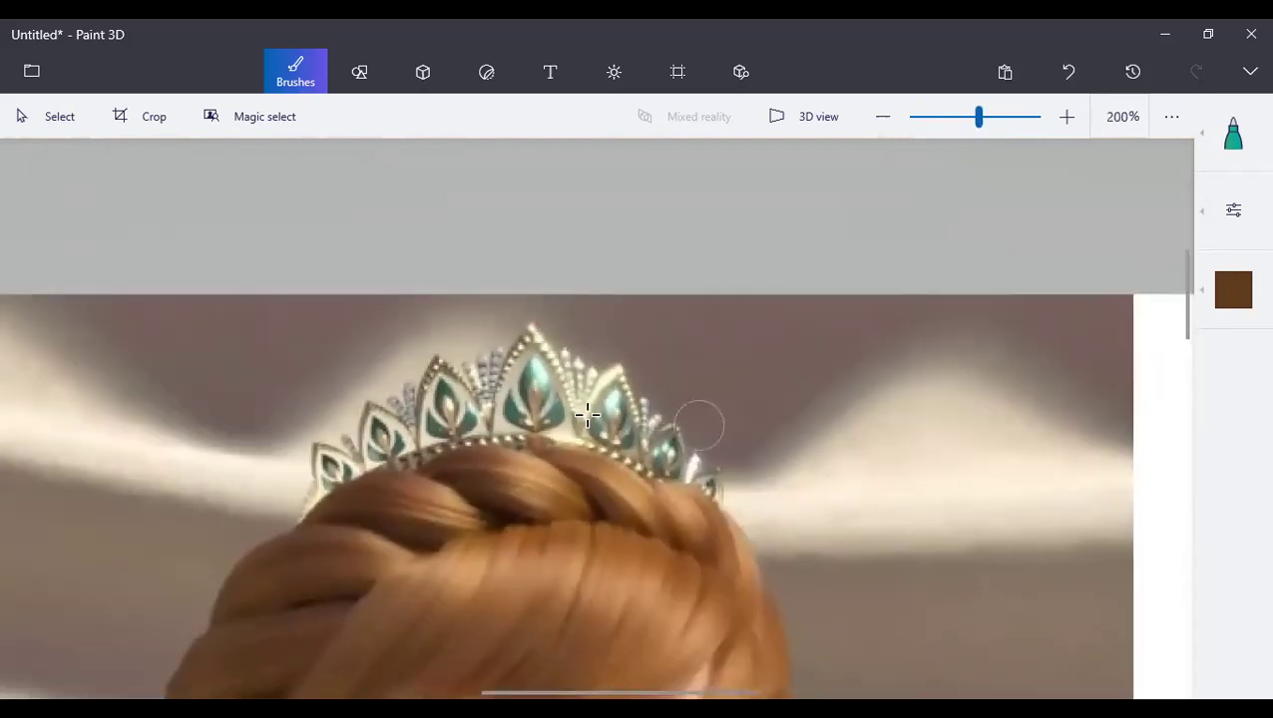
left_click(1219, 299)
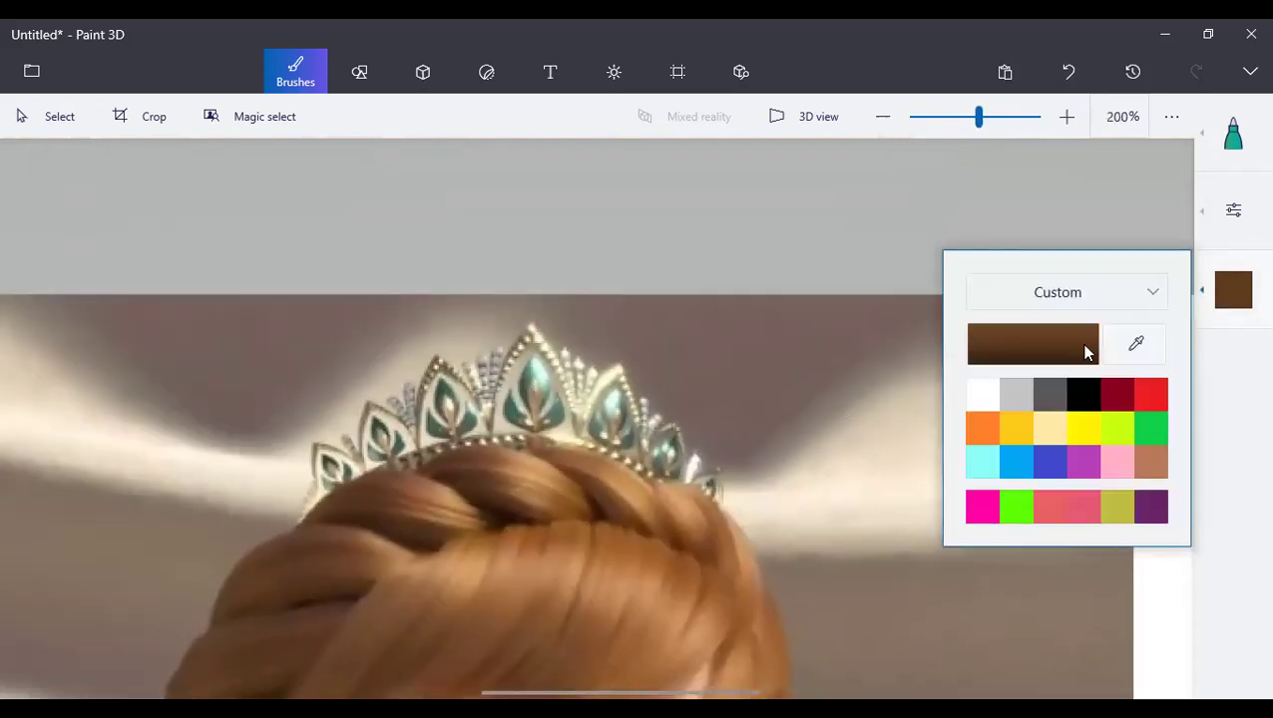
left_click(1134, 345)
left_click(806, 514)
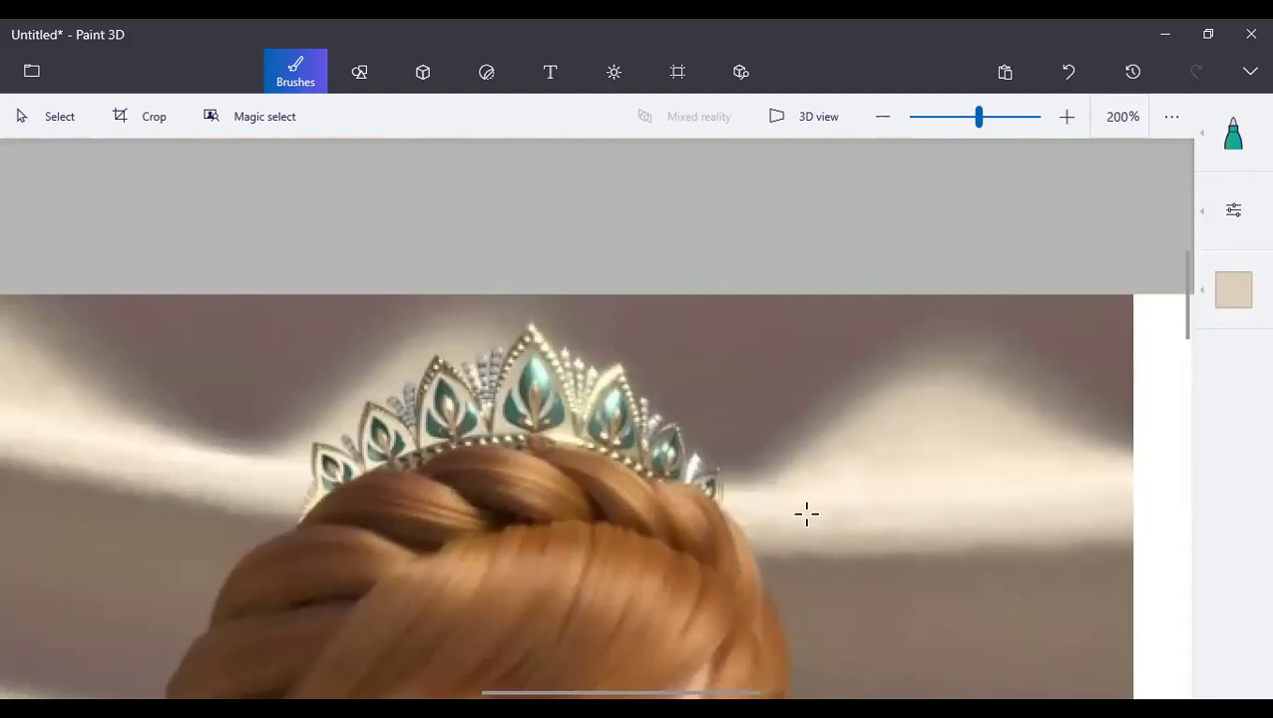
mouse_move(542, 382)
left_mouse_down()
mouse_move(407, 375)
mouse_move(247, 434)
left_mouse_up()
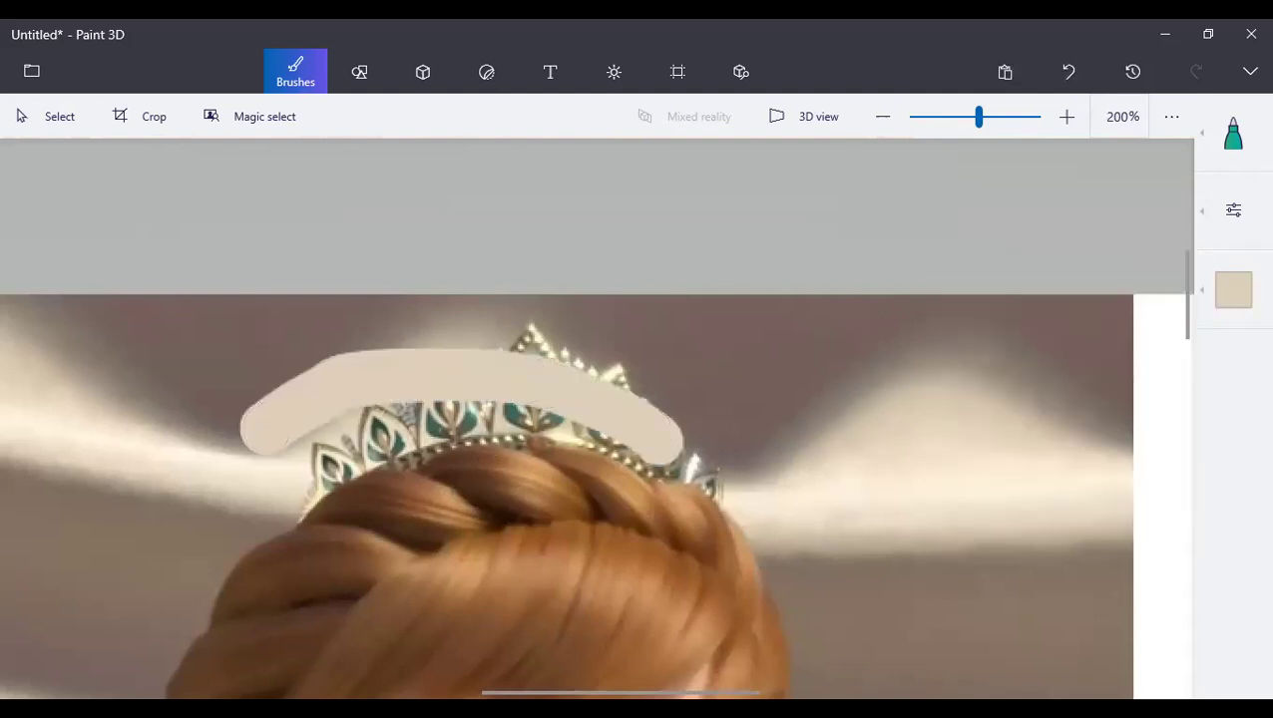
key("ctrl+z")
scroll(477, 511, "down", 6)
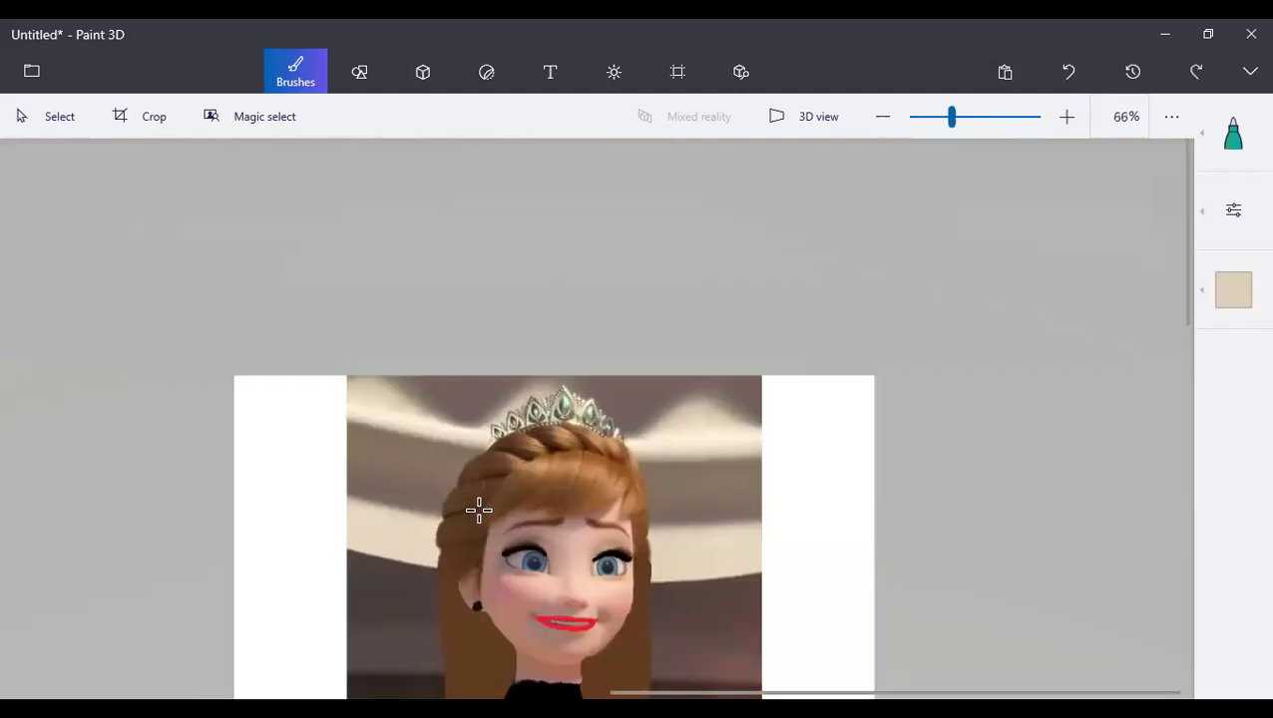
Step: Examine the portrait's face, long brown hair and black top at different magnifications
scroll(705, 382, "up", 6)
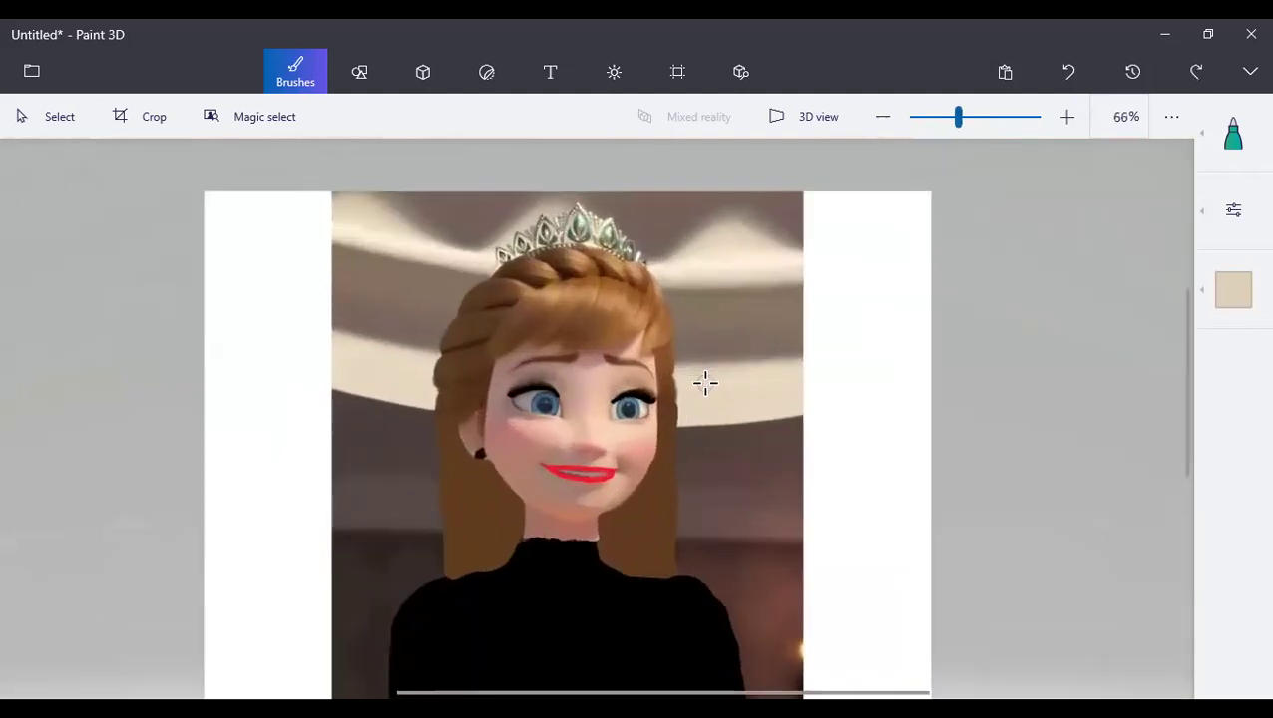
scroll(600, 506, "up", 3)
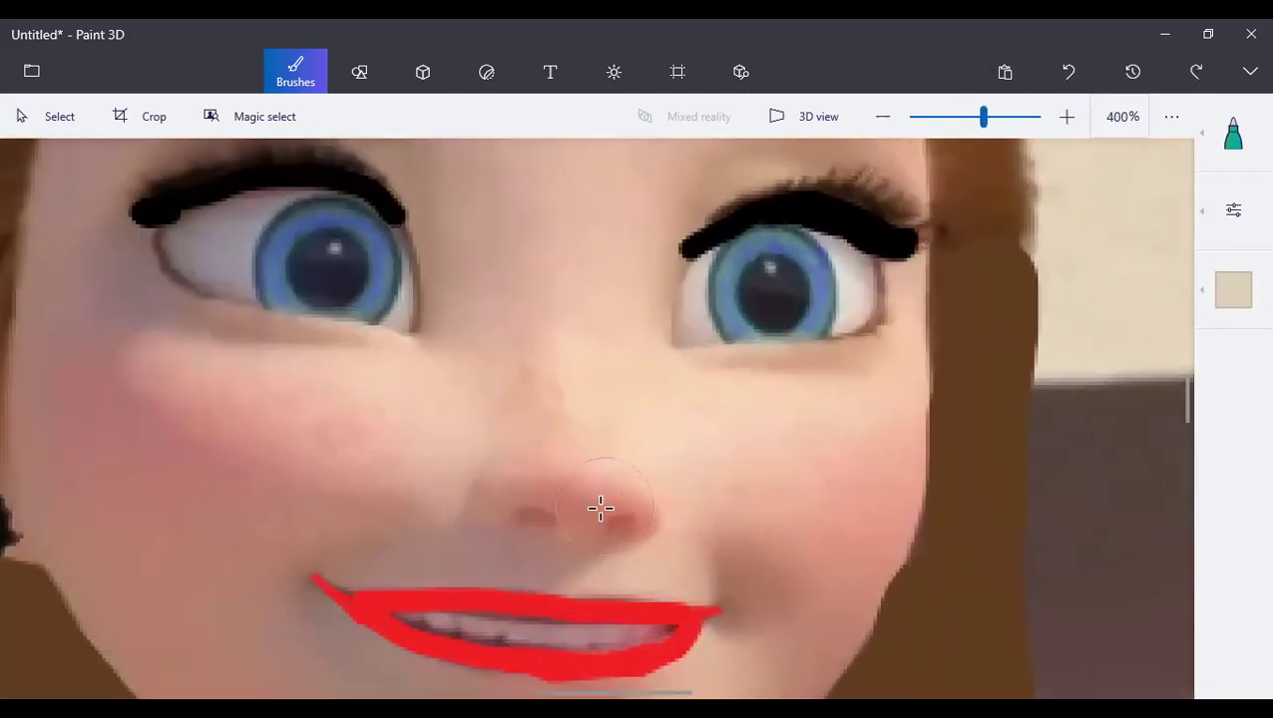
left_click(599, 505)
scroll(806, 535, "down", 4)
scroll(806, 535, "up", 1)
scroll(806, 535, "down", 3)
scroll(806, 535, "down", 4)
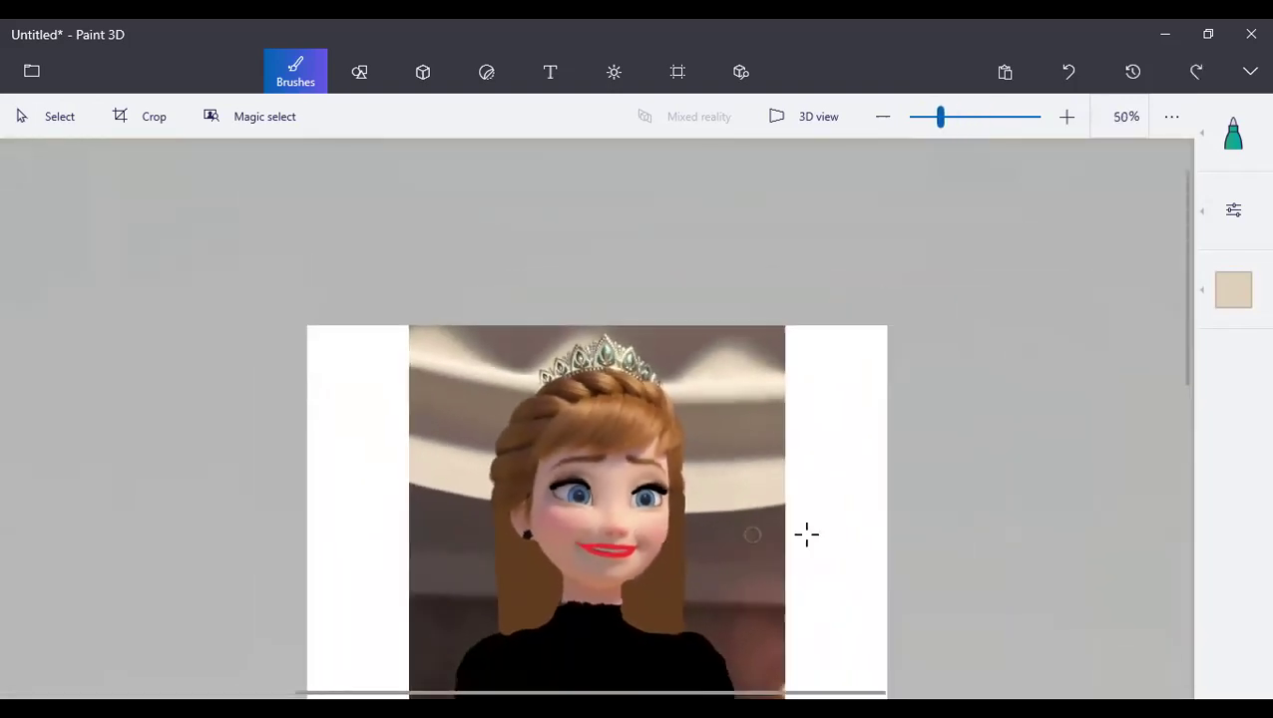
scroll(556, 589, "up", 2)
scroll(529, 440, "up", 4)
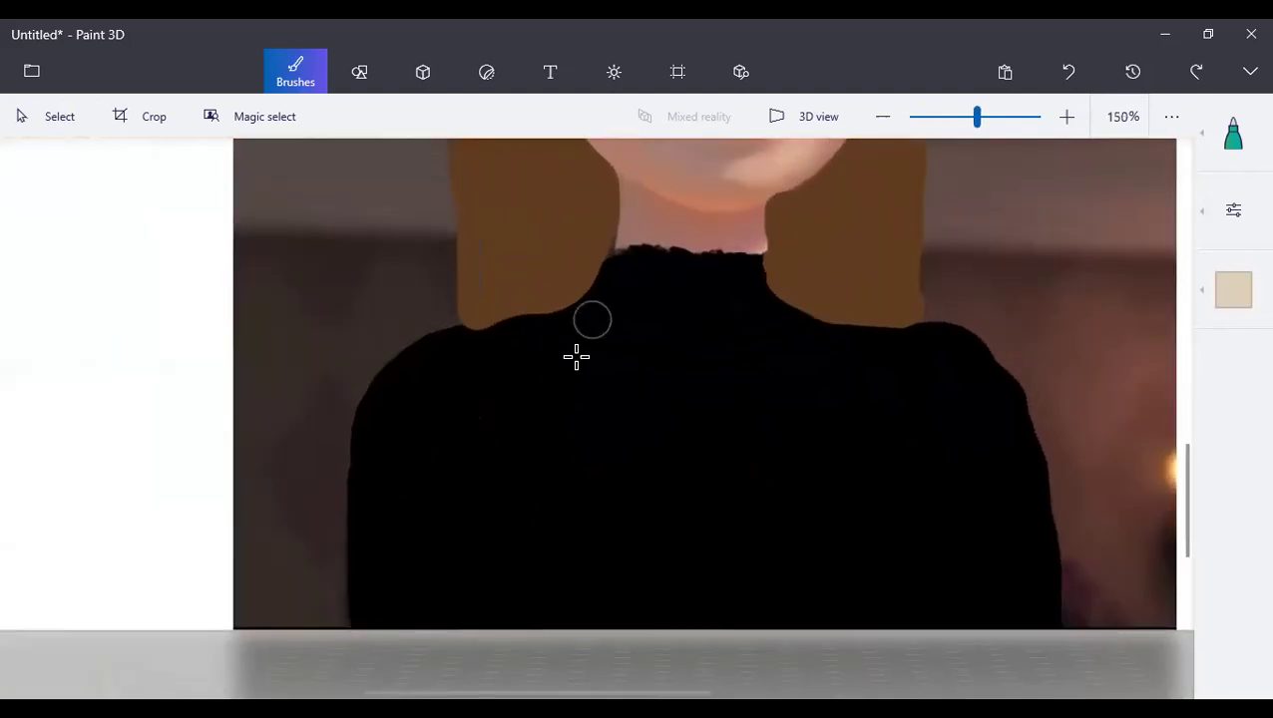
Step: Try scattering beige marker dots across the black top as a polka-dot pattern
left_click(417, 400)
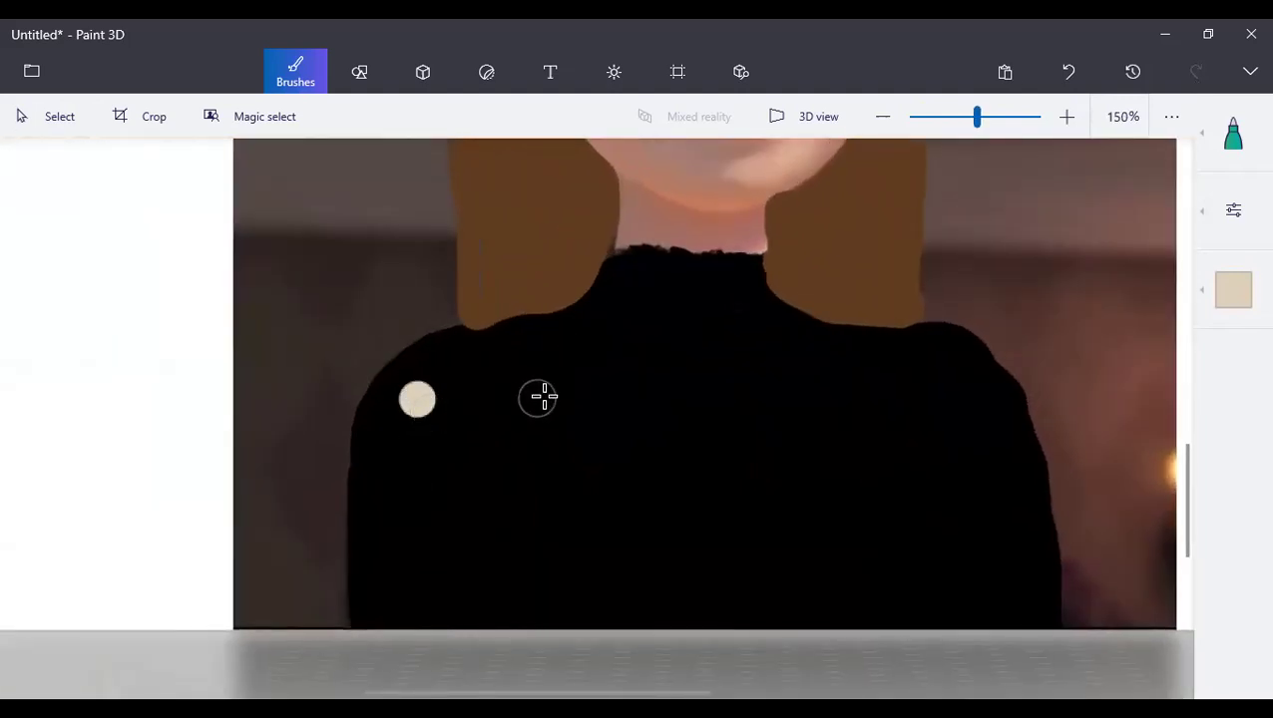
left_click(590, 392)
left_click(495, 494)
left_click(694, 547)
left_click(837, 432)
left_click(649, 461)
left_click(441, 576)
left_click(565, 579)
left_click(730, 333)
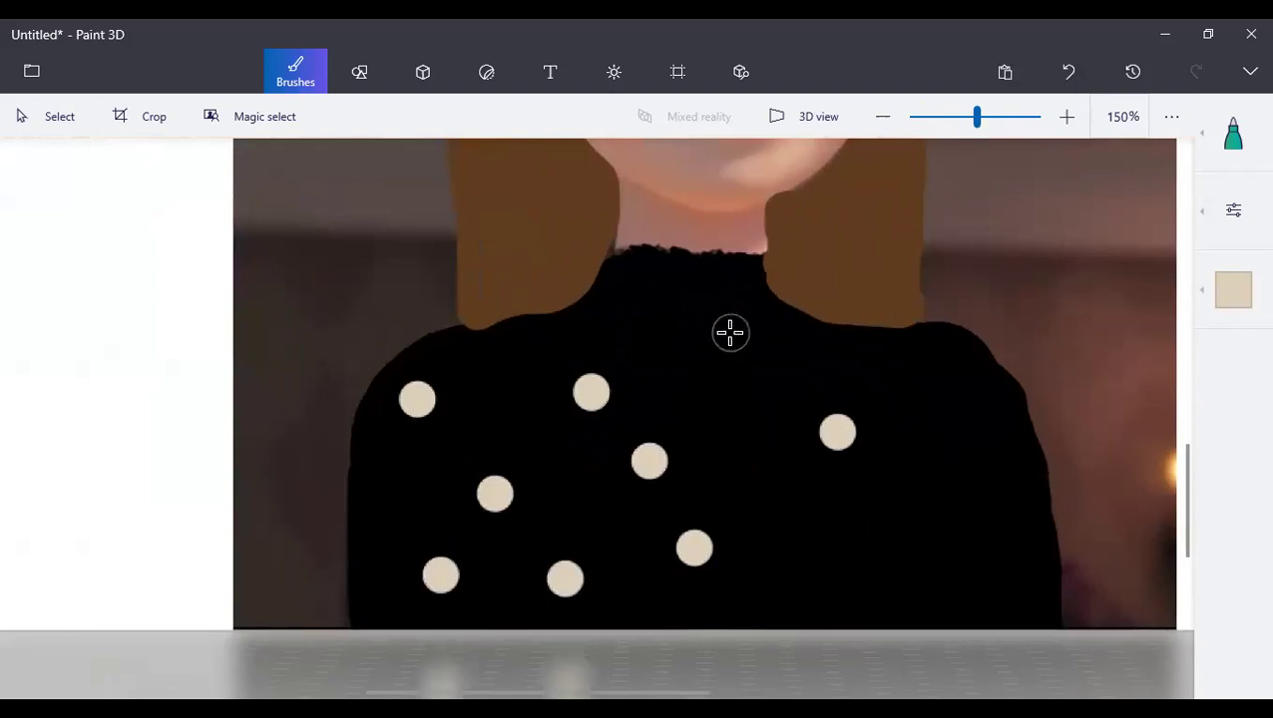
left_click(746, 467)
left_click(875, 548)
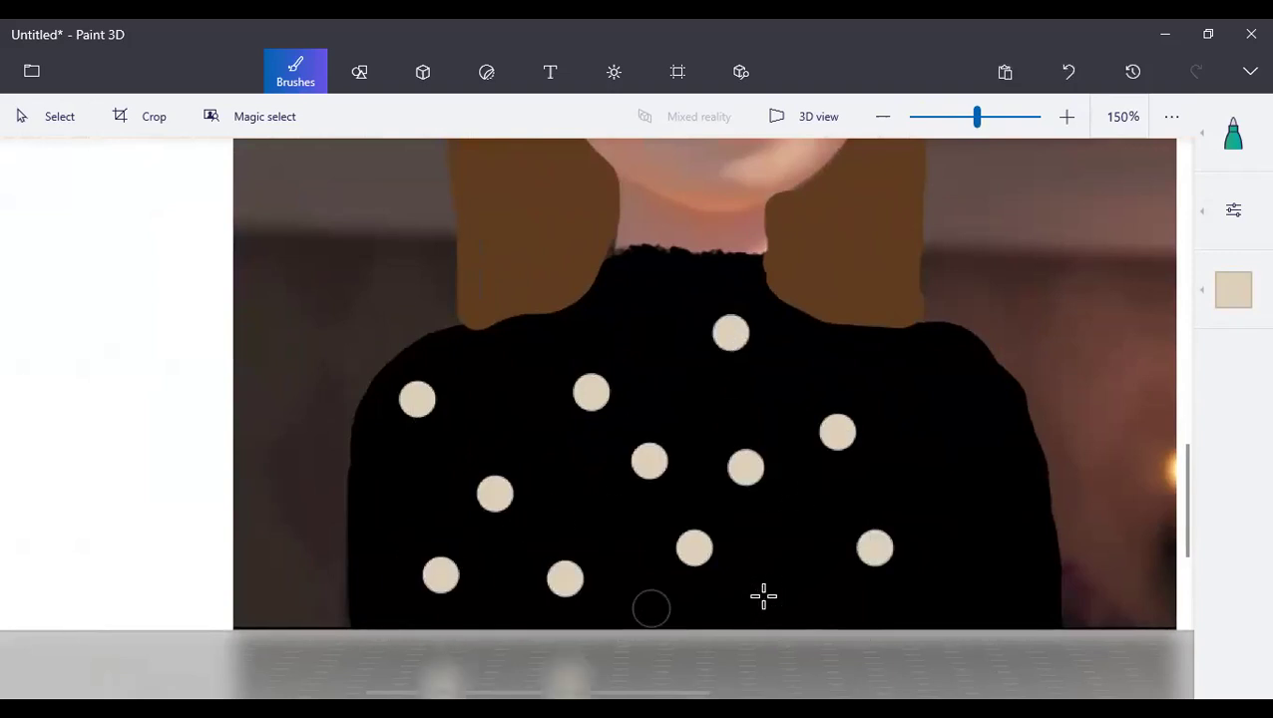
left_click(682, 625)
left_click(989, 540)
scroll(988, 540, "down", 3)
scroll(670, 509, "down", 3)
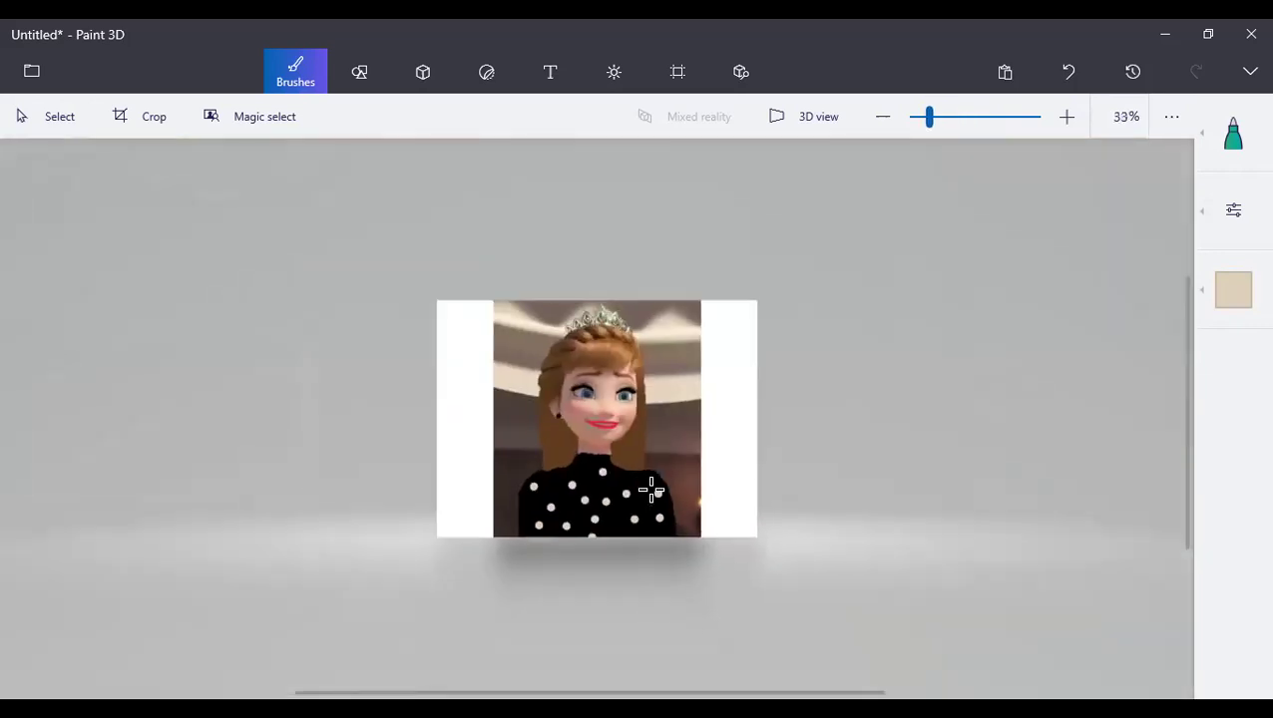
Step: Undo the beige dots on the black top
key("ctrl+z")
key("ctrl+z")
key("ctrl+z")
key("ctrl+z")
key("ctrl+z")
key("ctrl+z")
key("ctrl+z")
key("ctrl+z")
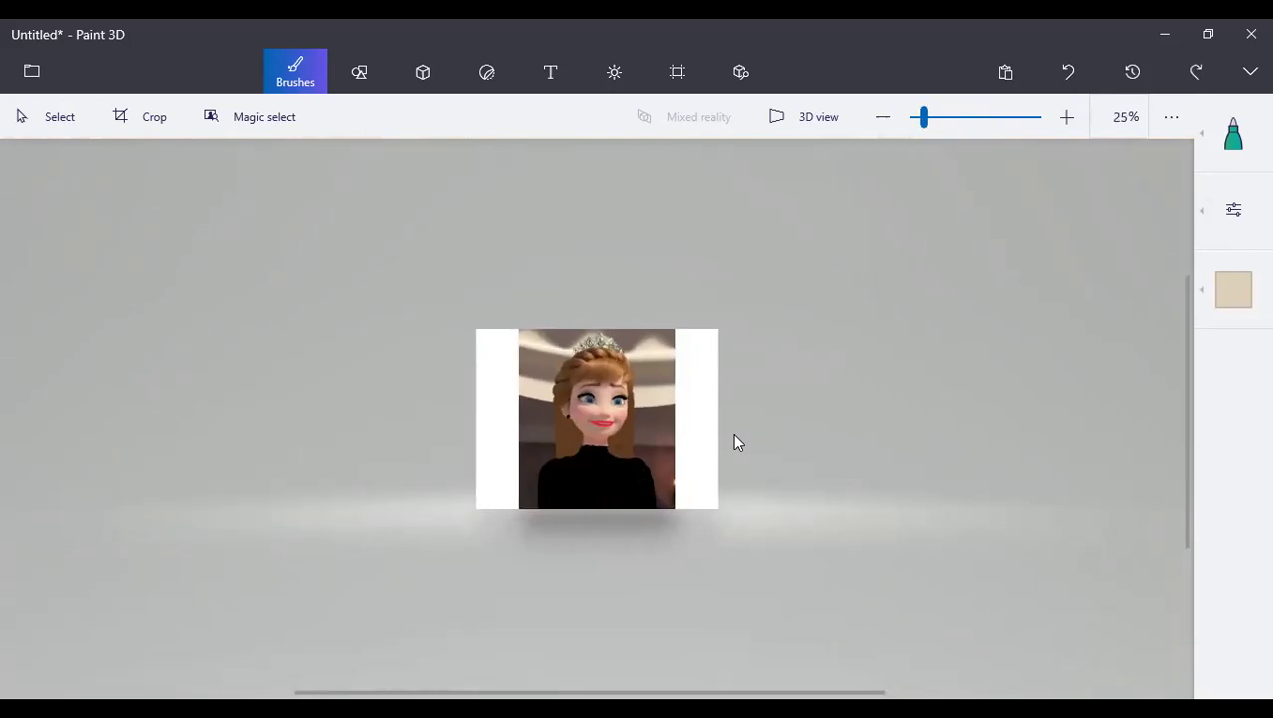
Step: Switch to the watercolour brush in light pink for blush on the face
scroll(574, 298, "up", 4)
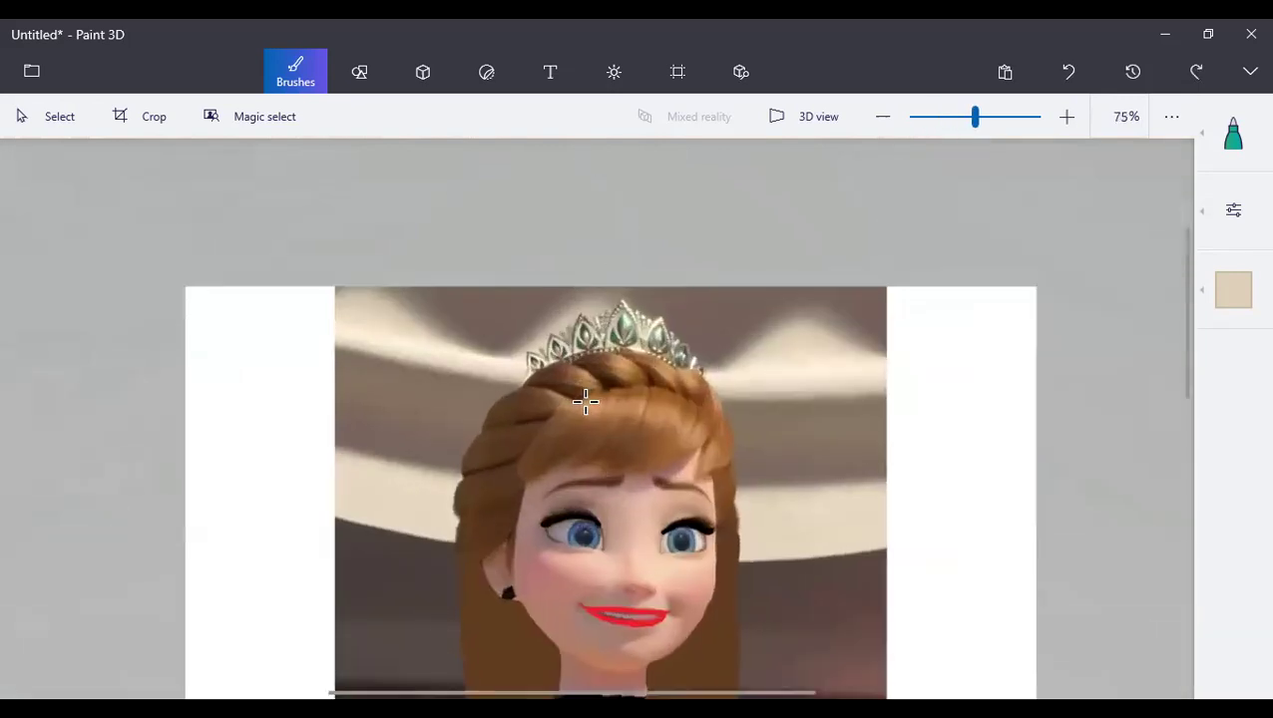
scroll(586, 401, "up", 3)
scroll(638, 544, "down", 4)
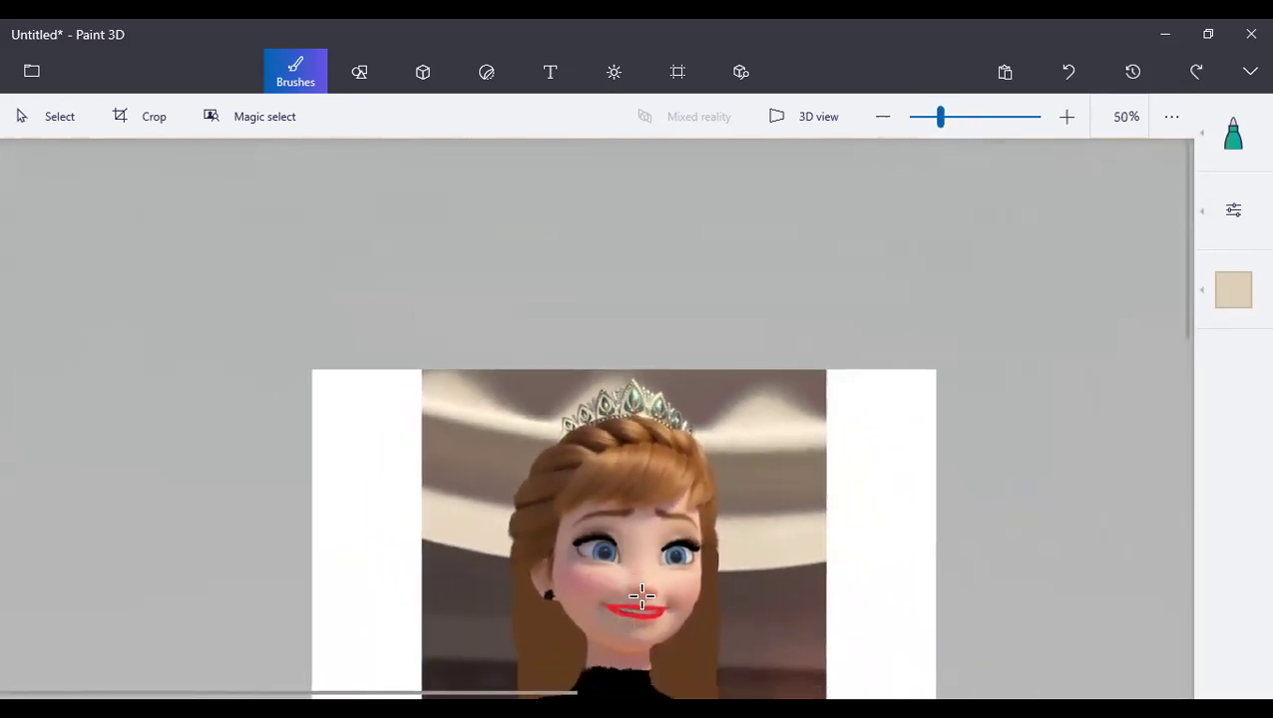
scroll(641, 597, "up", 5)
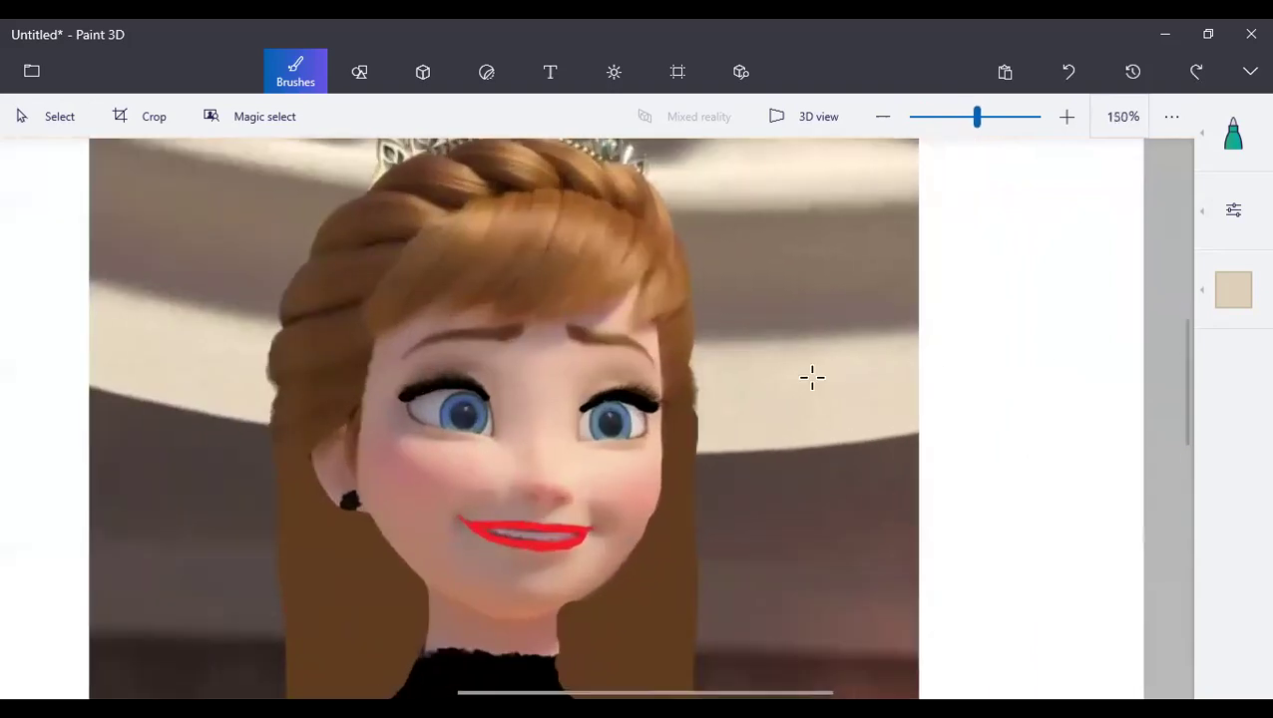
scroll(812, 377, "up", 2)
left_click(1233, 133)
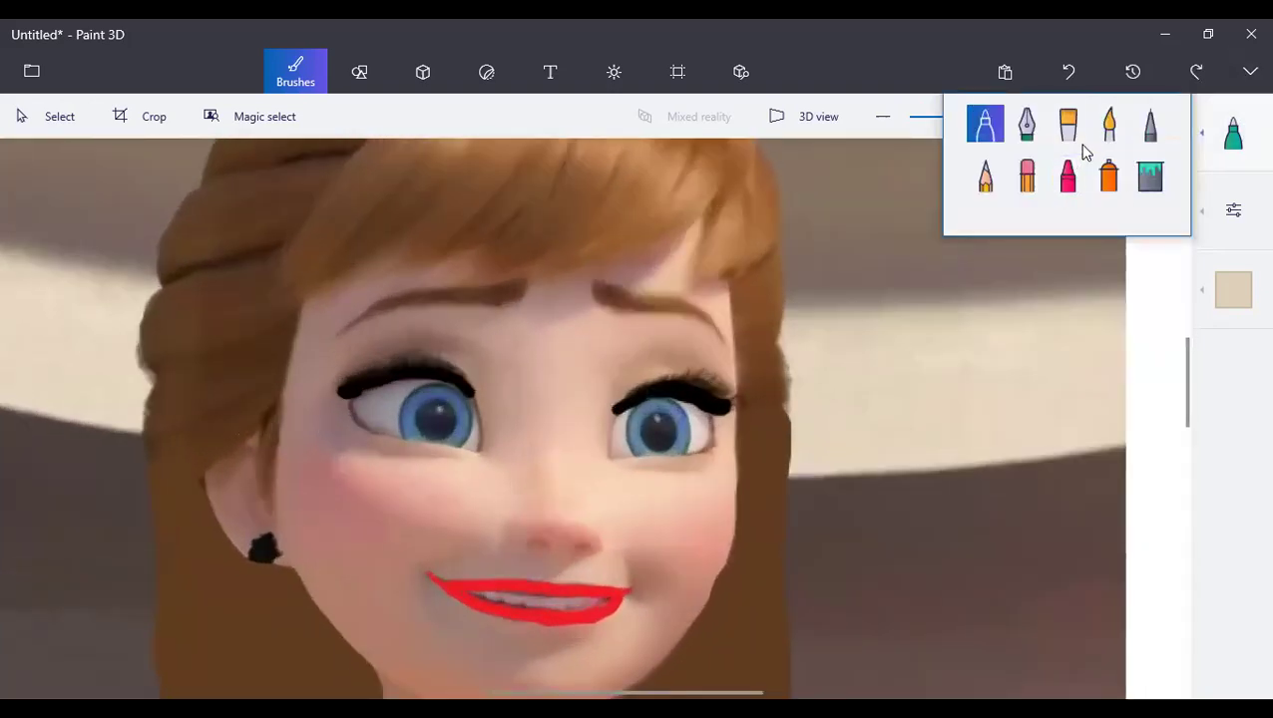
left_click(1108, 129)
left_click(1237, 287)
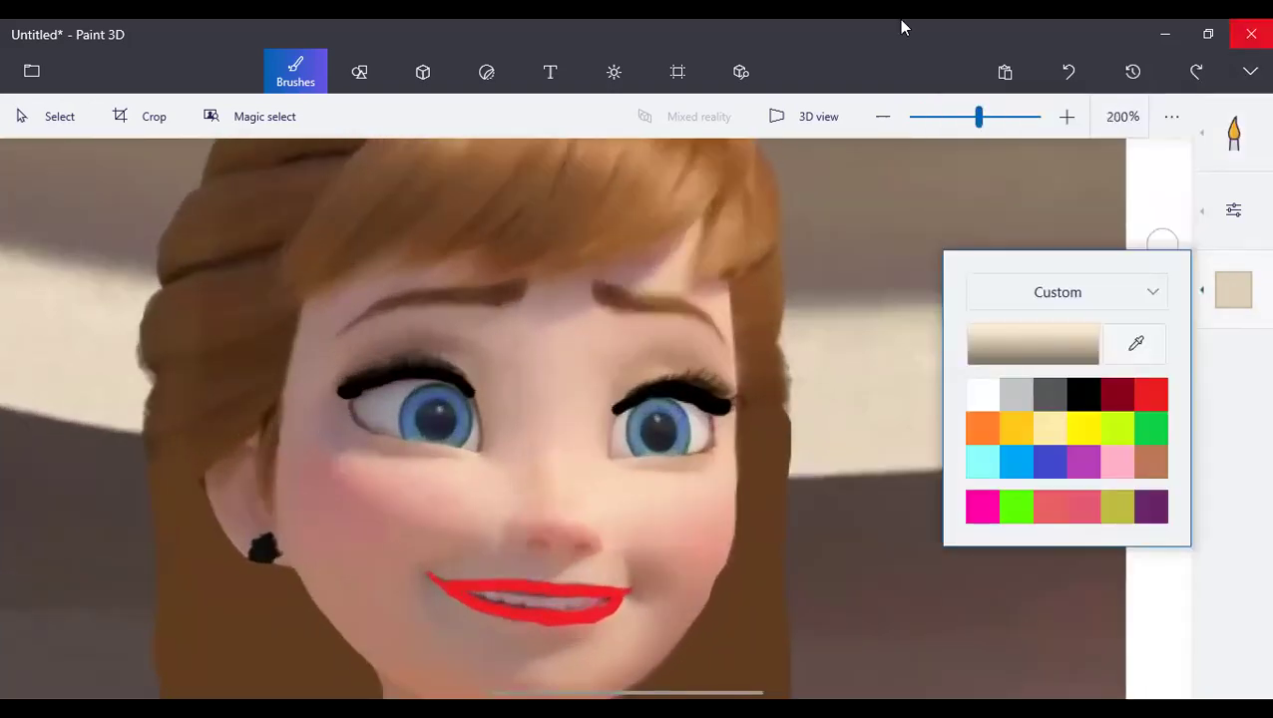
left_click(1117, 461)
Step: Try a light pink watercolour stroke across the cheek nearest the earring
left_click(357, 511)
left_click_drag(357, 510, 419, 512)
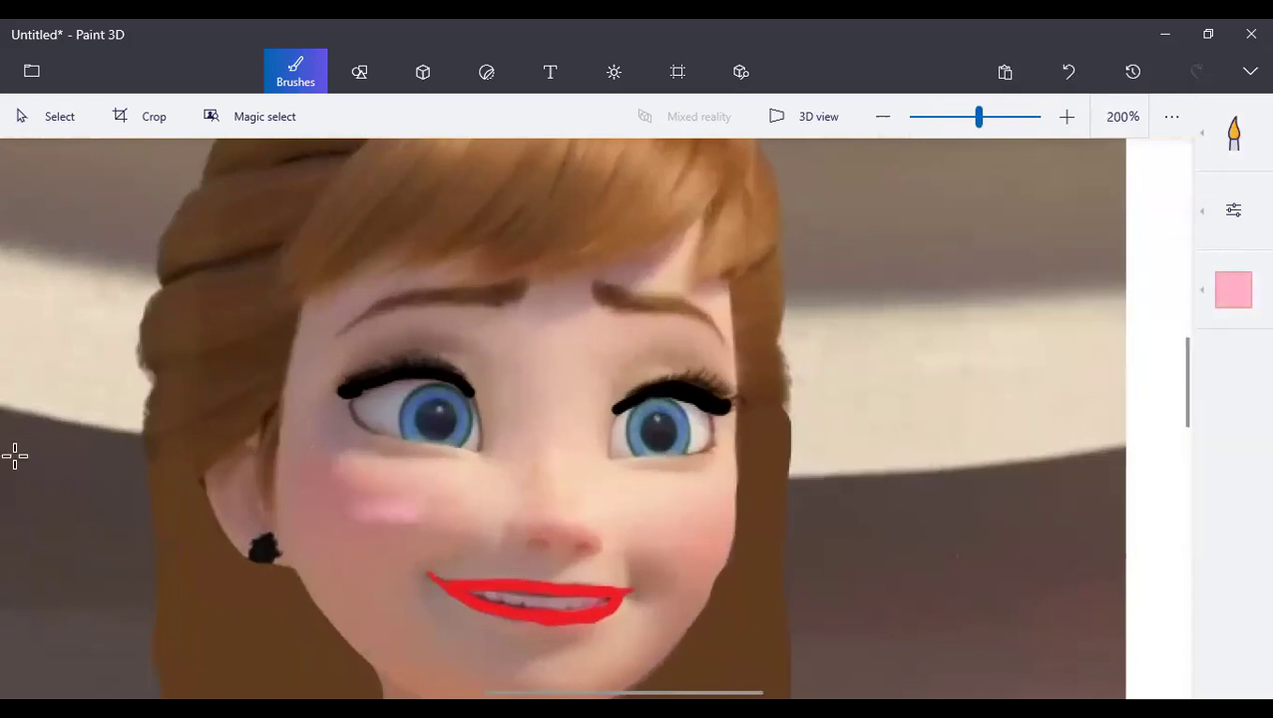
key("ctrl+z")
Step: Enlarge the watercolour brush, lower its opacity and add soft pink blush to the cheek beside the earring
left_click(1234, 209)
left_click_drag(985, 235, 1003, 233)
left_click_drag(1115, 315, 1072, 332)
left_click(375, 514)
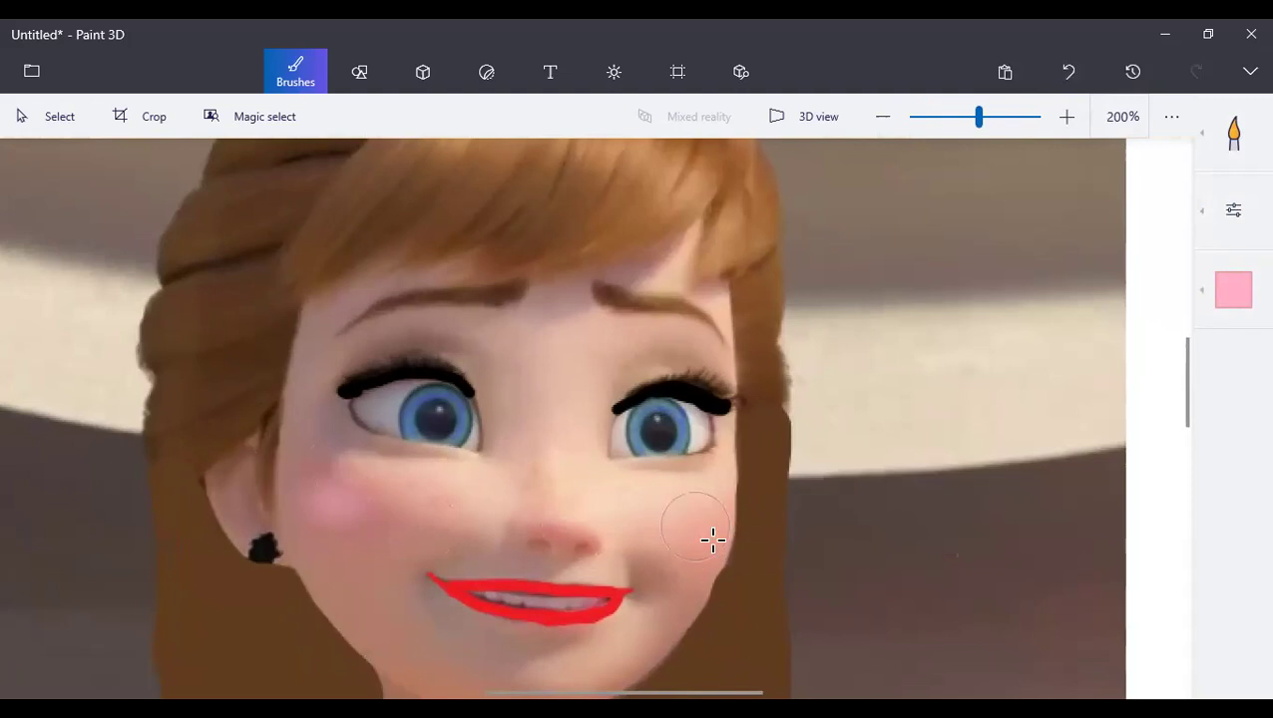
scroll(761, 520, "down", 6)
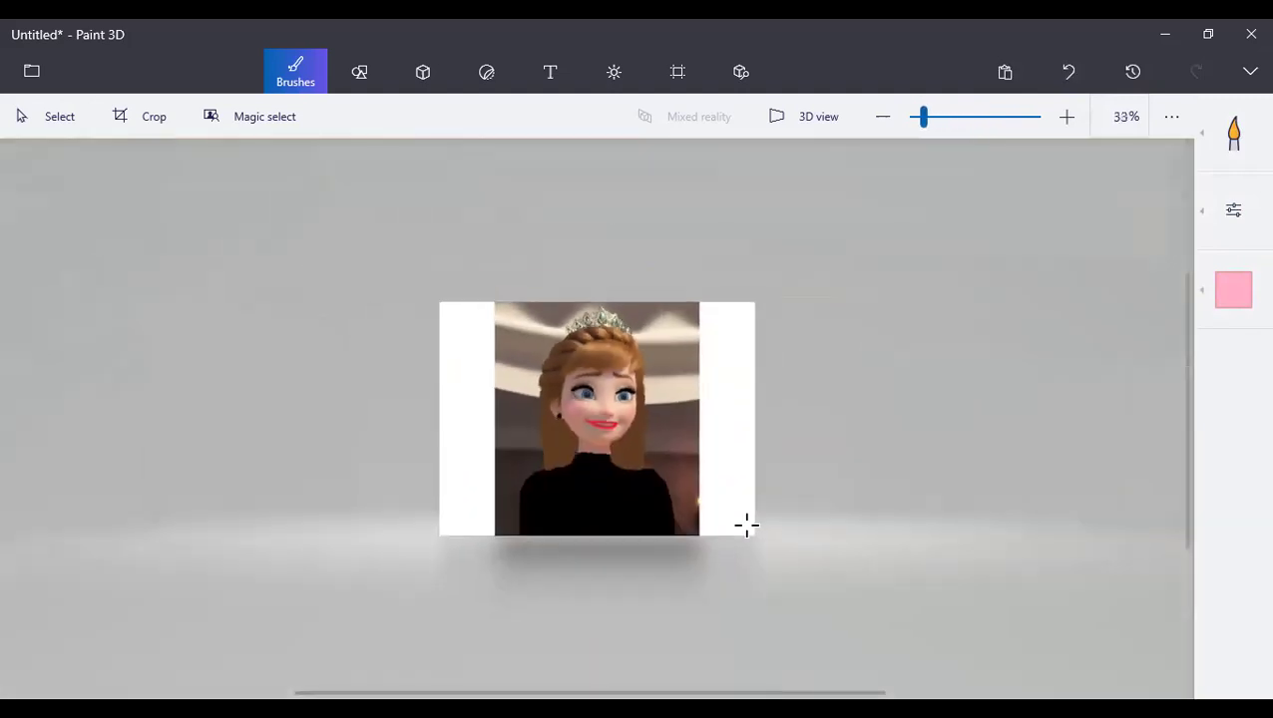
scroll(747, 526, "down", 1)
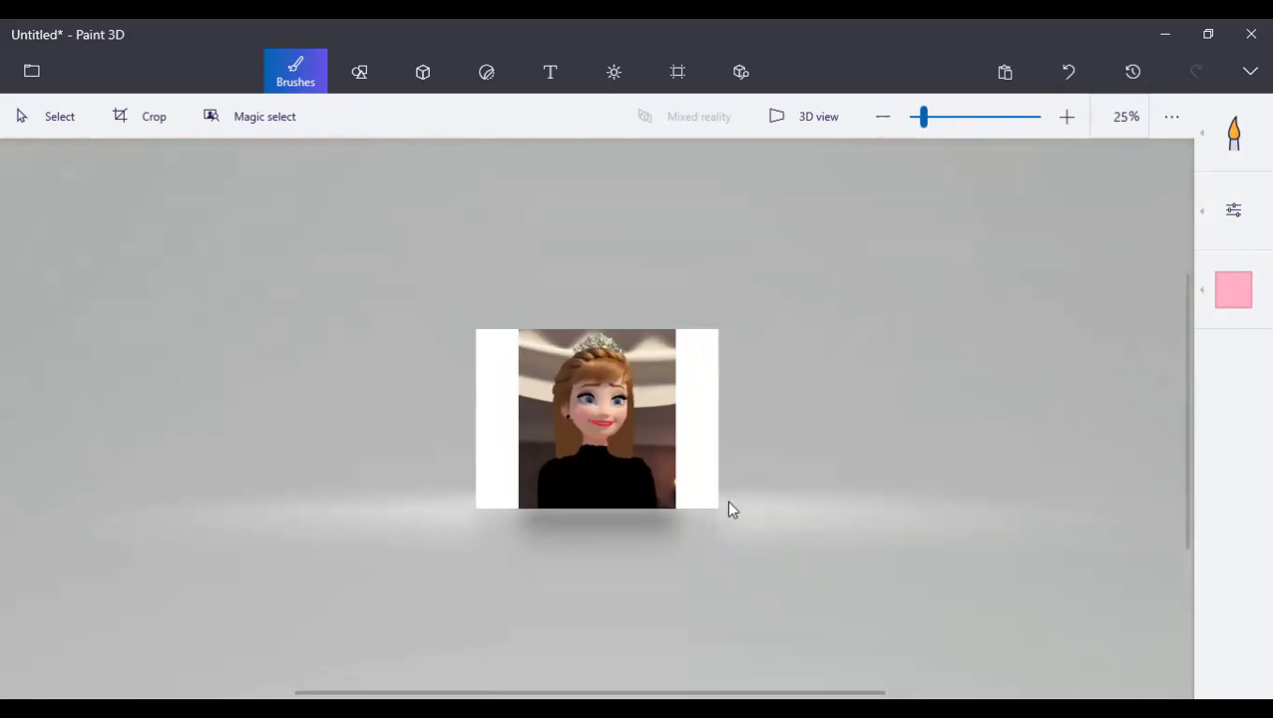
scroll(729, 509, "up", 3)
scroll(426, 213, "down", 1)
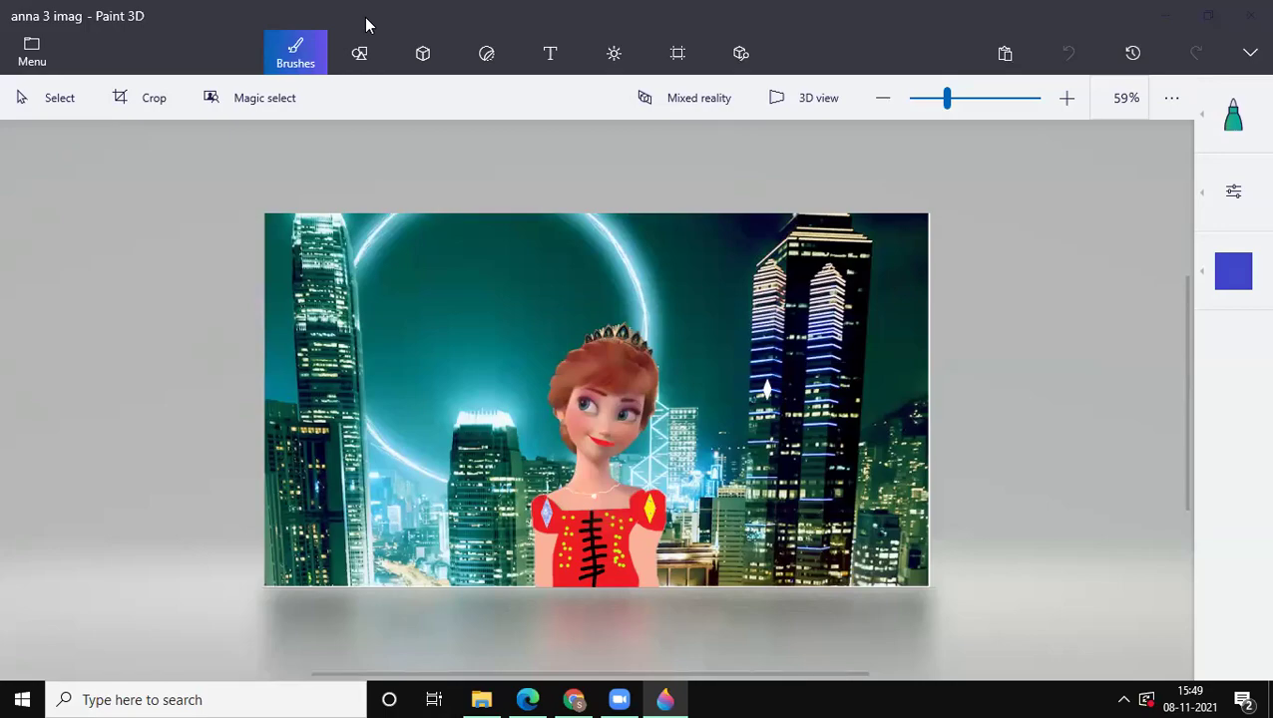
Step: Examine the blue diamond on the red sleeve and the whole city-background portrait in anna 3 imag
scroll(589, 459, "up", 3)
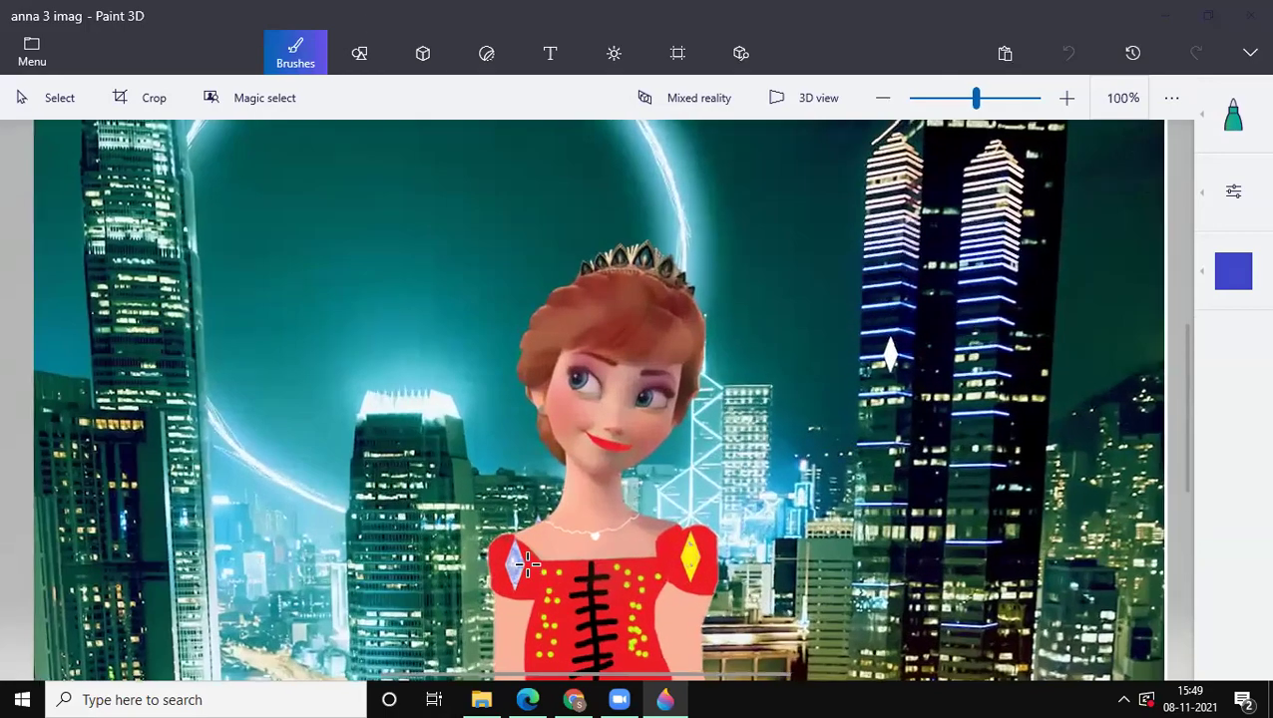
scroll(526, 564, "up", 8)
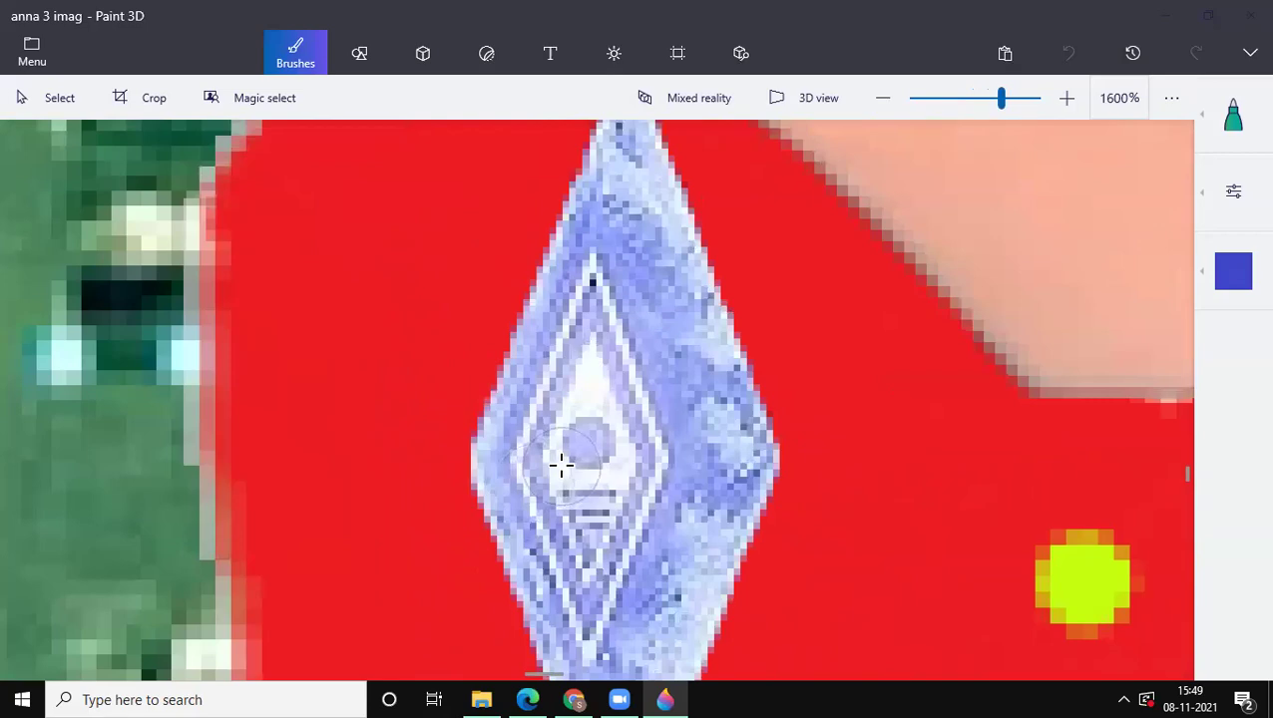
left_click(561, 464)
key("ctrl+z")
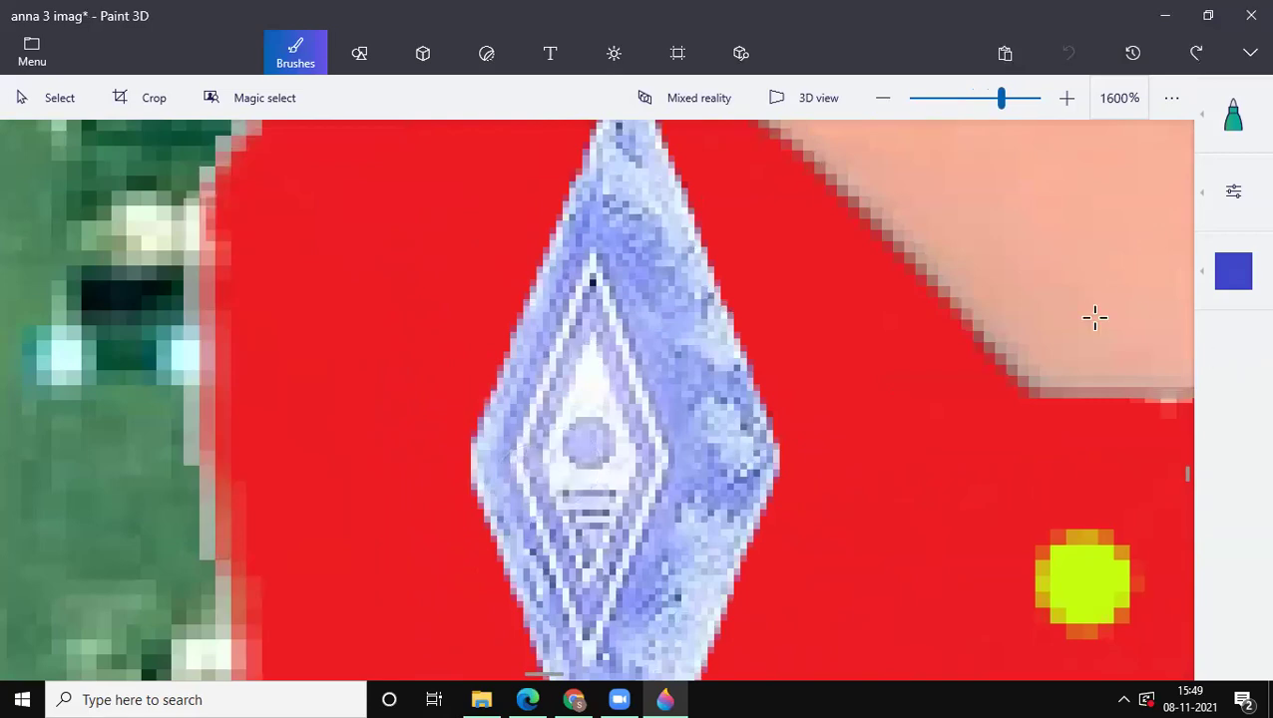
scroll(991, 354, "down", 10)
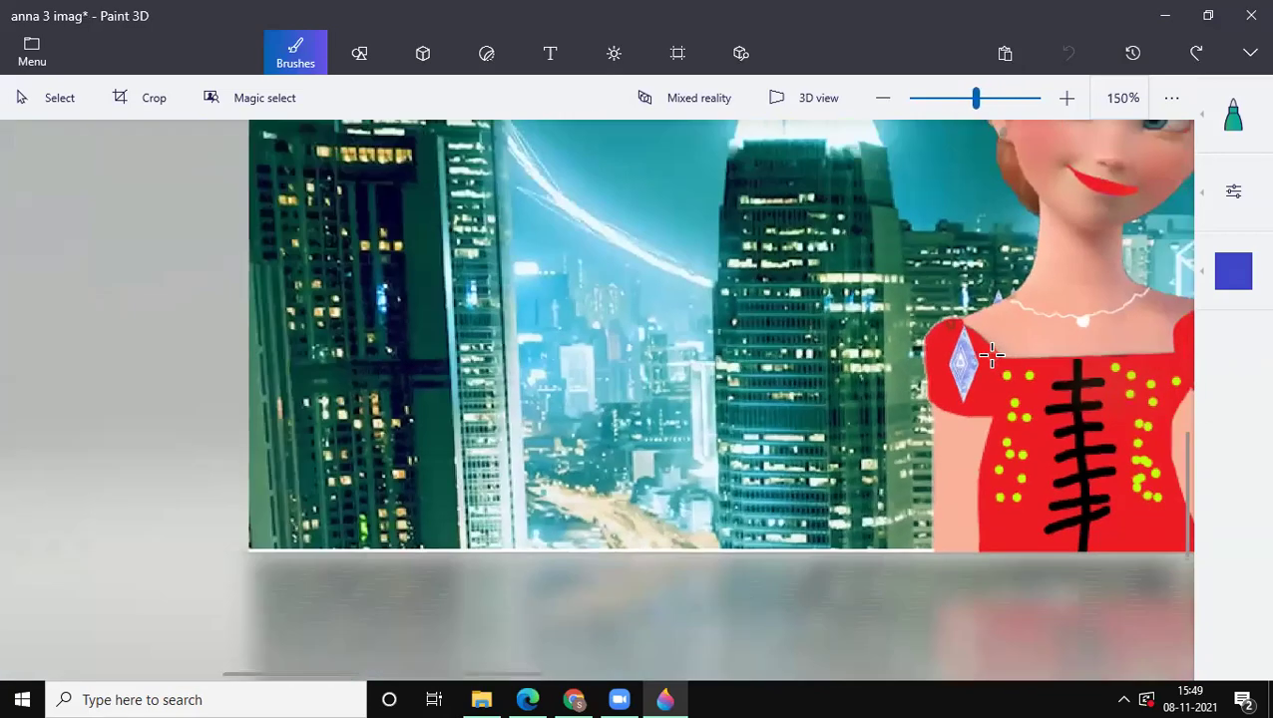
scroll(990, 355, "down", 4)
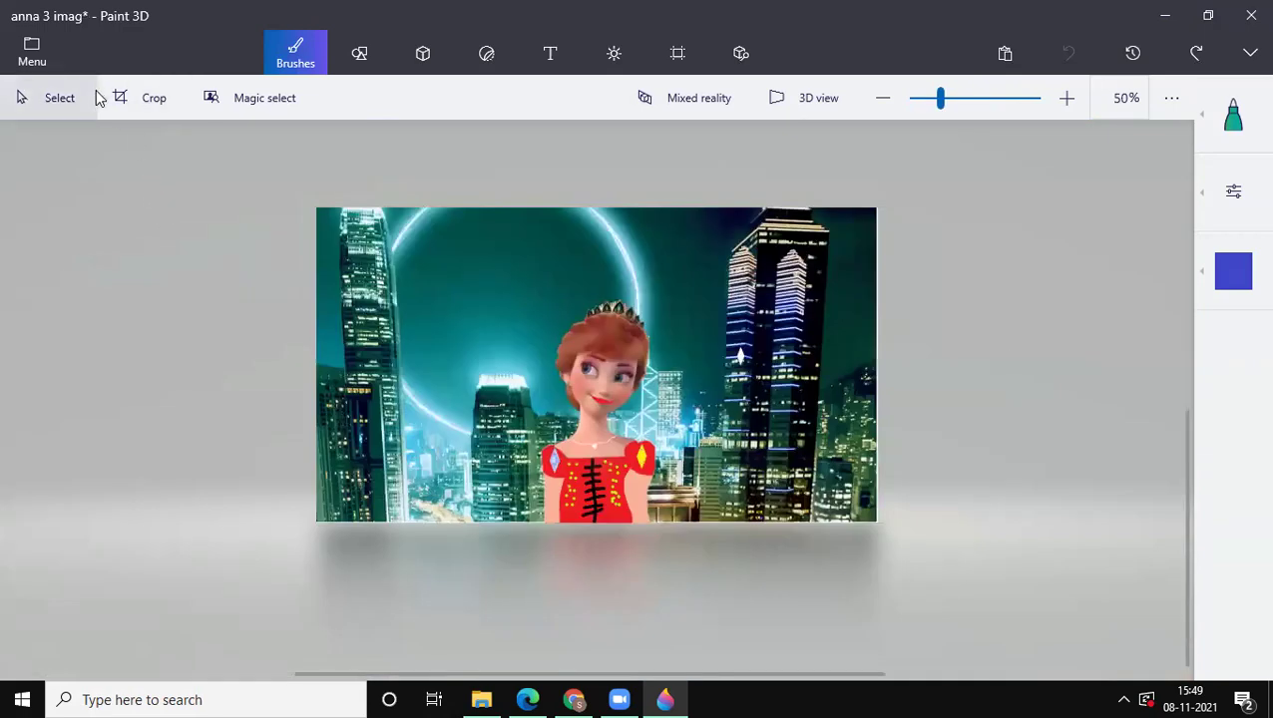